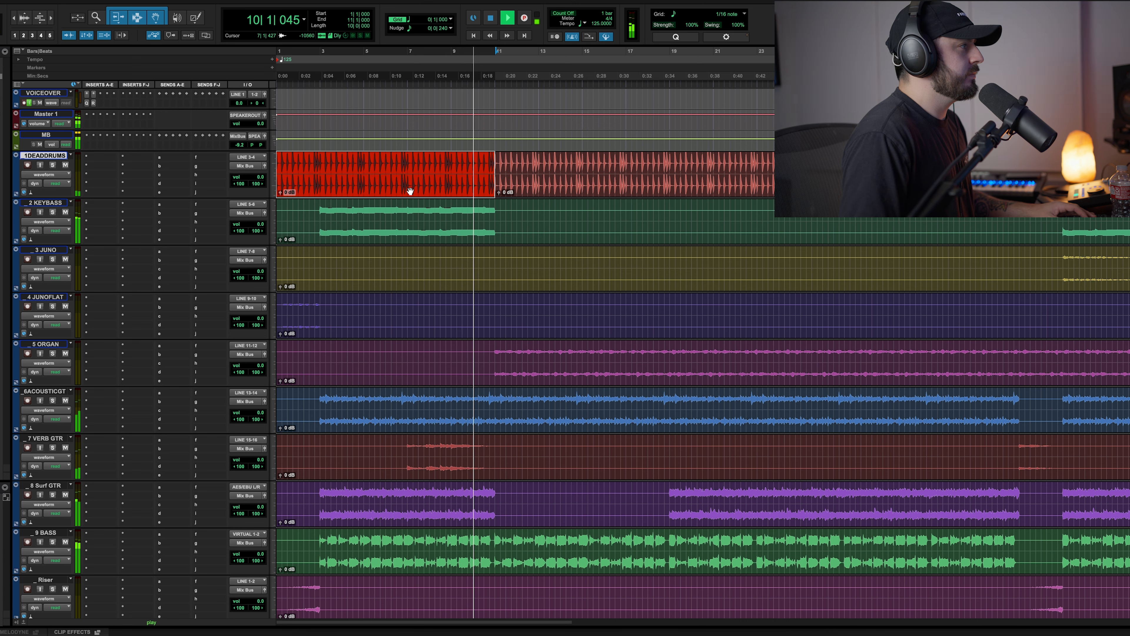
Step: Stop playback and insert Kiive Audio's KStrip (stereo) on the DEAD DRUMS track
key("space")
left_click(115, 158)
mouse_move(133, 159)
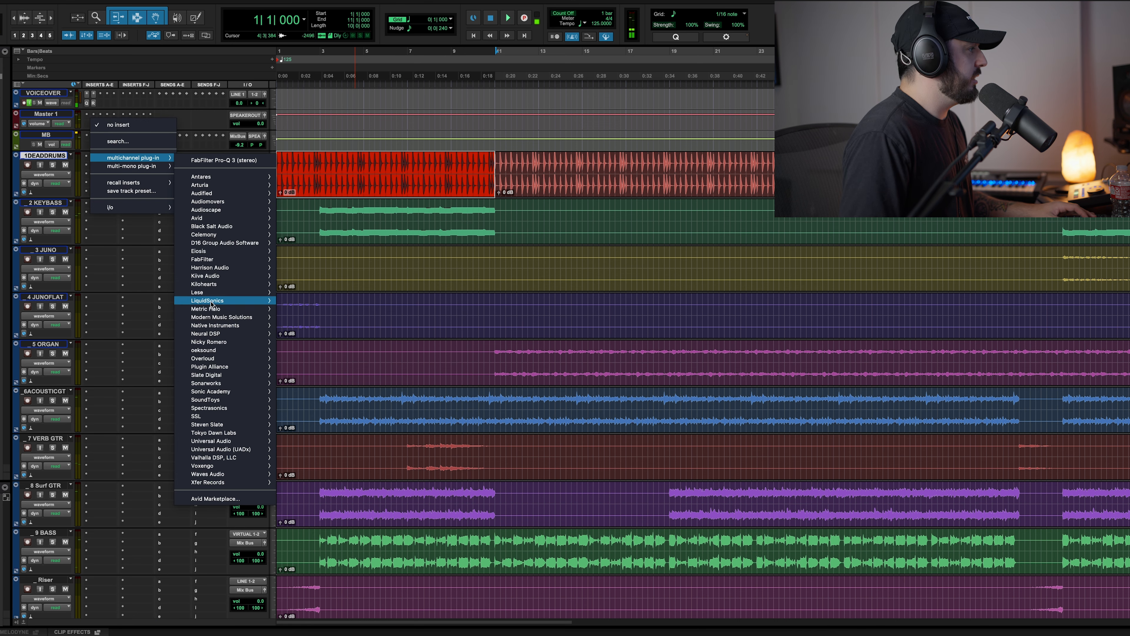
mouse_move(230, 277)
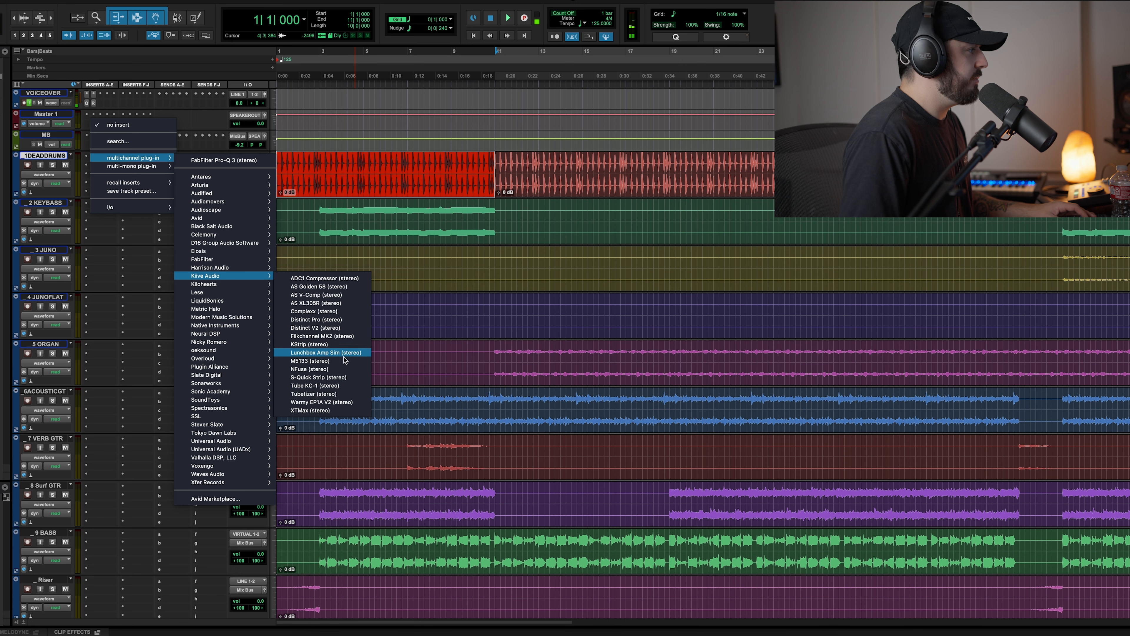
left_click(341, 345)
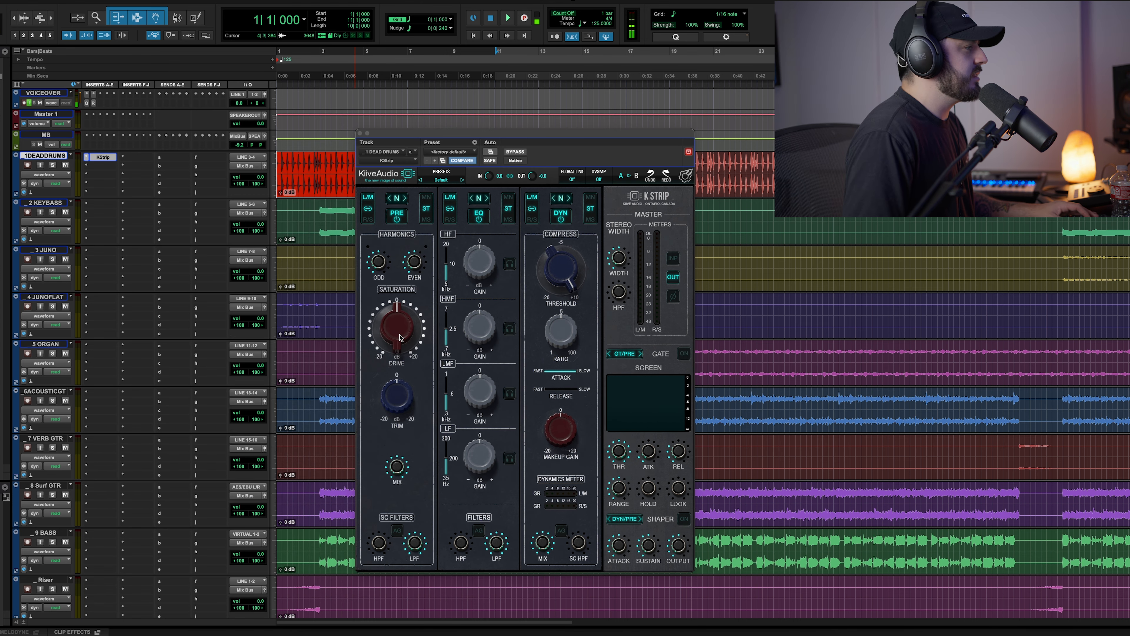
Step: Raise the saturation drive in the drum KStrip's preamp moderately while the track plays
key("space")
left_click_drag(399, 337, 398, 326)
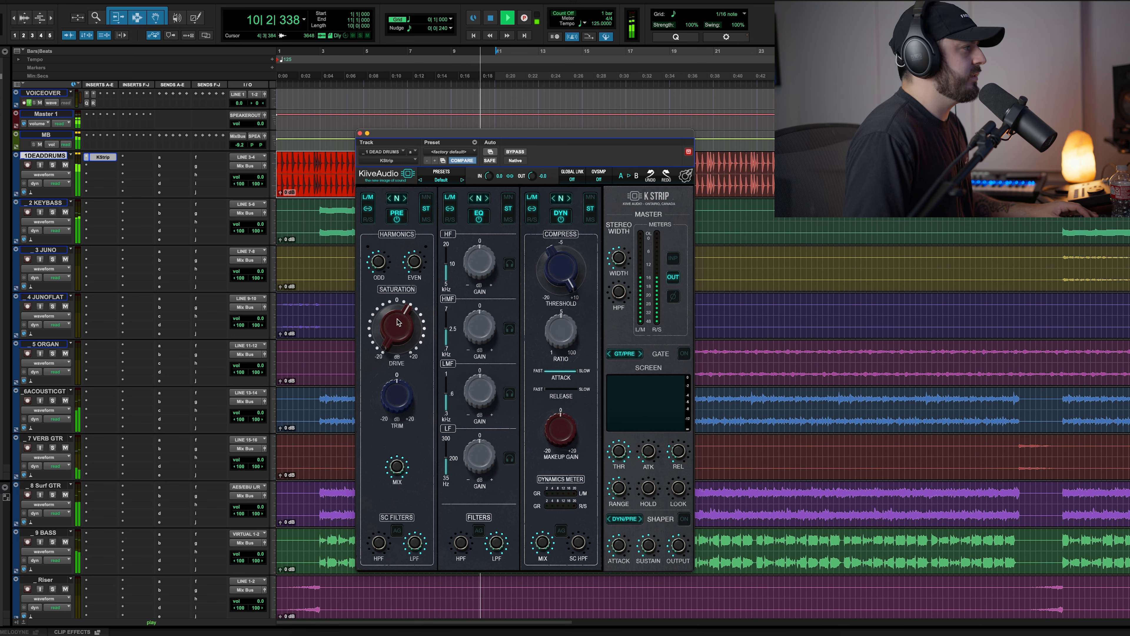
key("space")
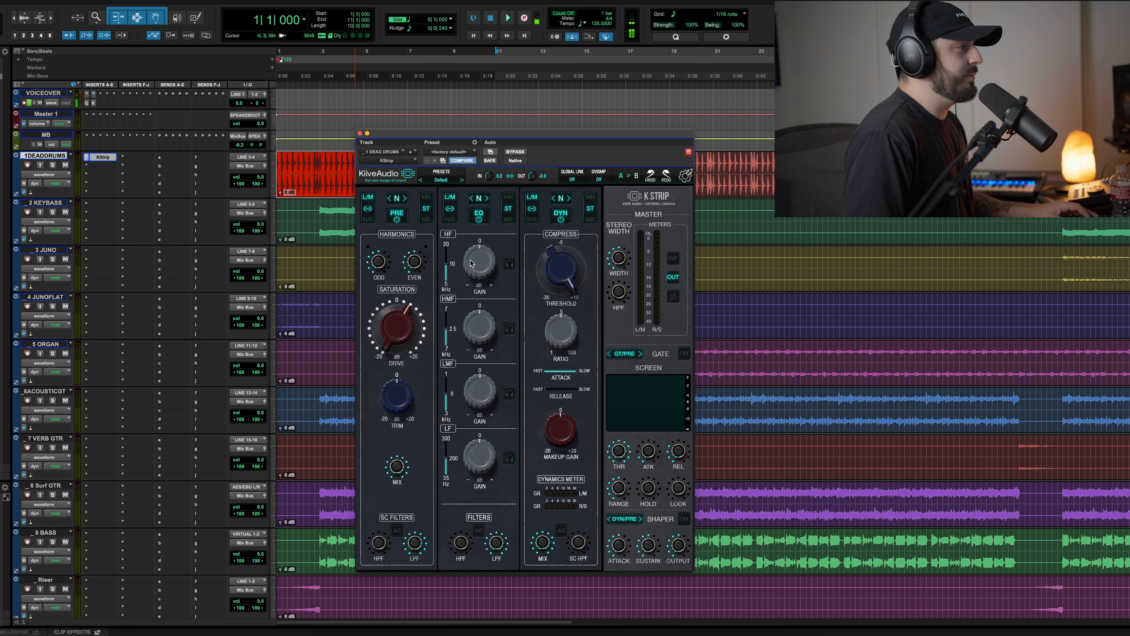
Step: Nudge up the HF gain in the drum KStrip's EQ during playback and compare the sound with the plug-in bypassed
mouse_move(448, 267)
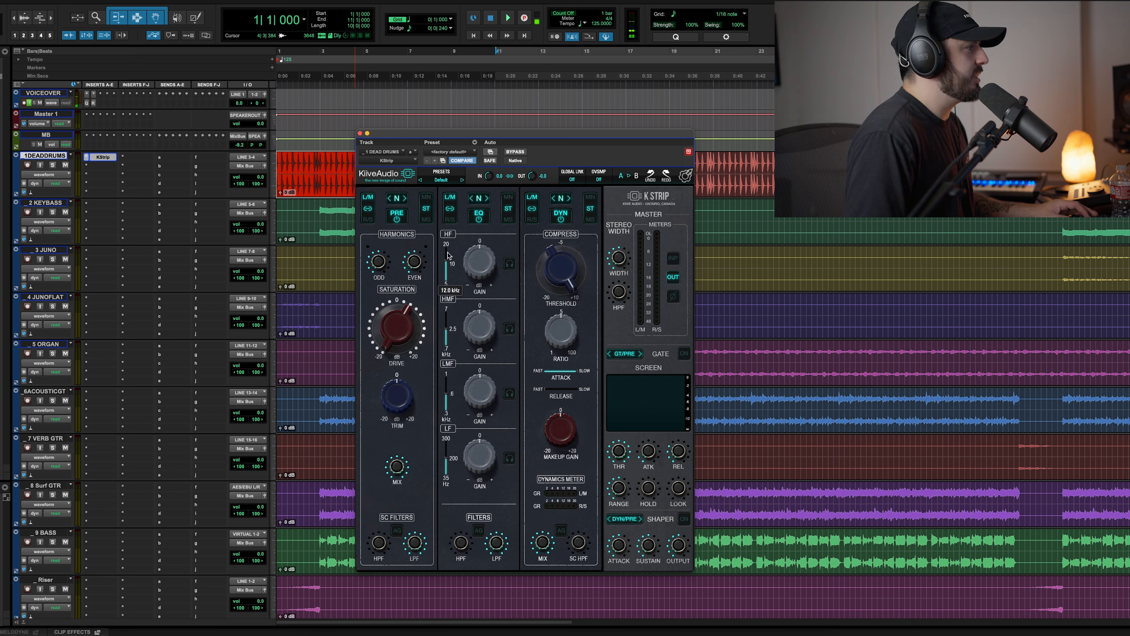
key("space")
mouse_move(475, 265)
left_mouse_down()
mouse_move(482, 235)
mouse_move(485, 264)
left_mouse_up()
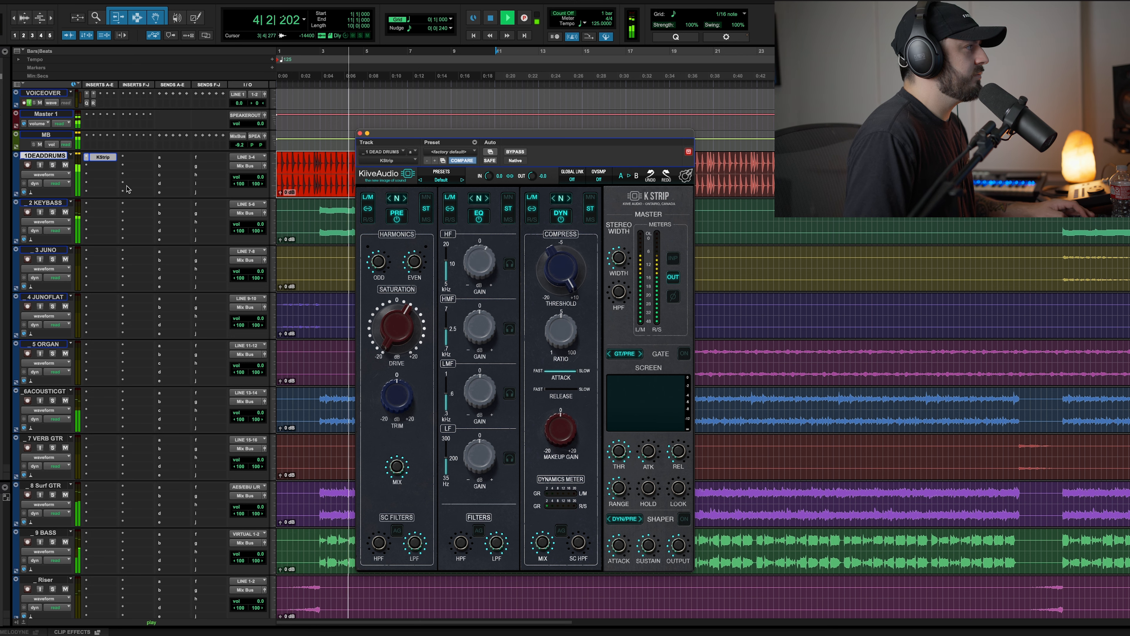
left_click(108, 159, "super")
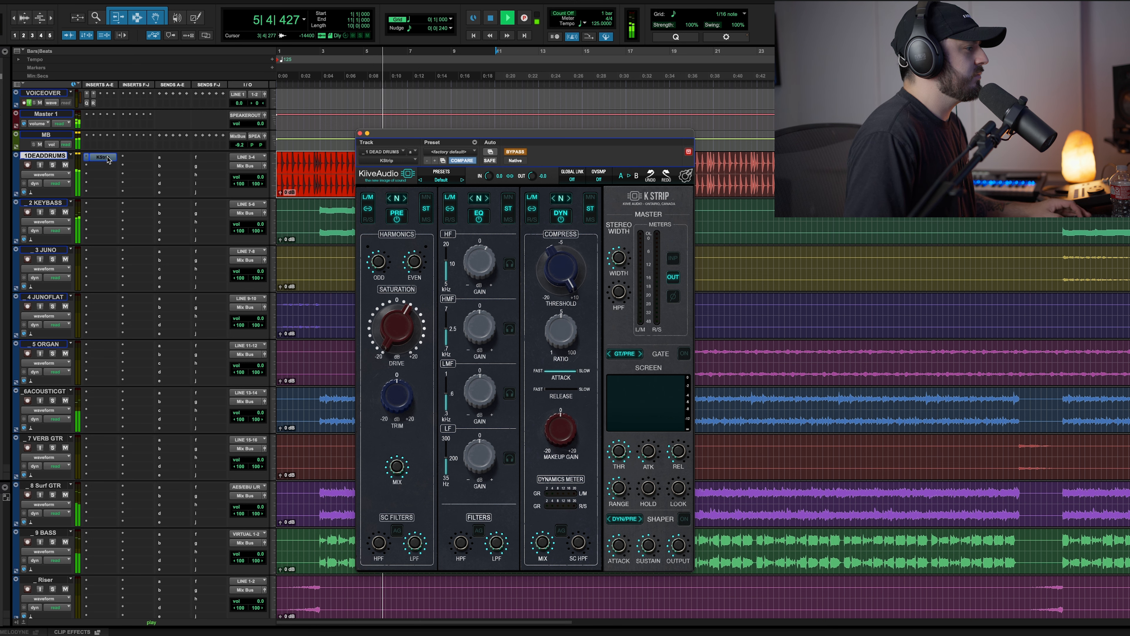
left_click(108, 158, "super")
key("space")
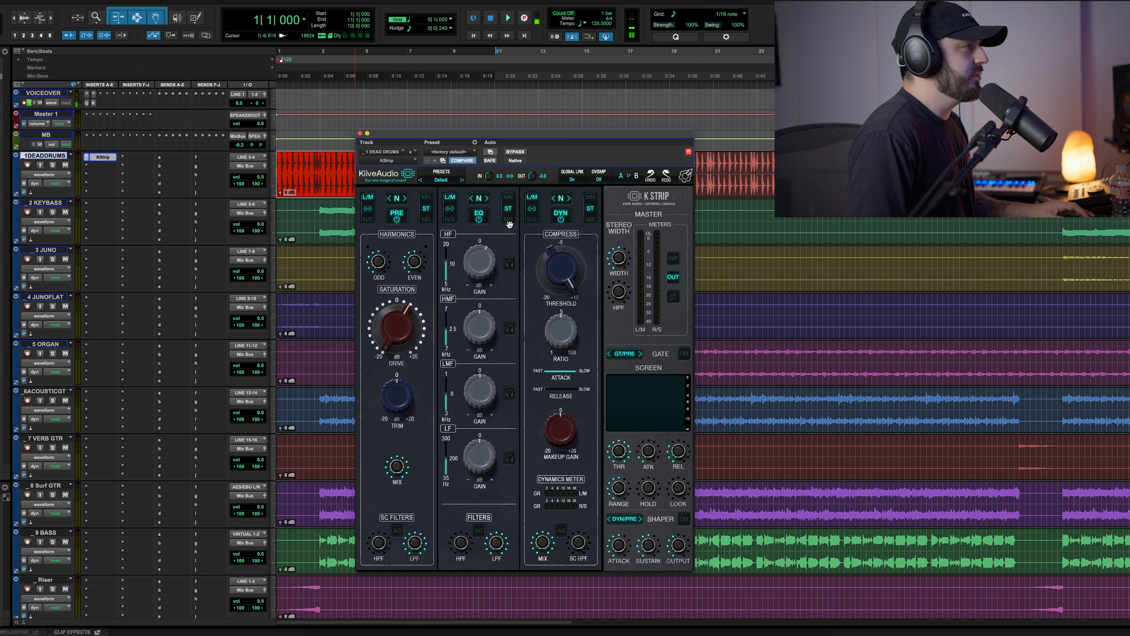
Step: Audition the N, A and S EQ models on the drum KStrip during playback and settle on model A
key("space")
left_click(487, 198)
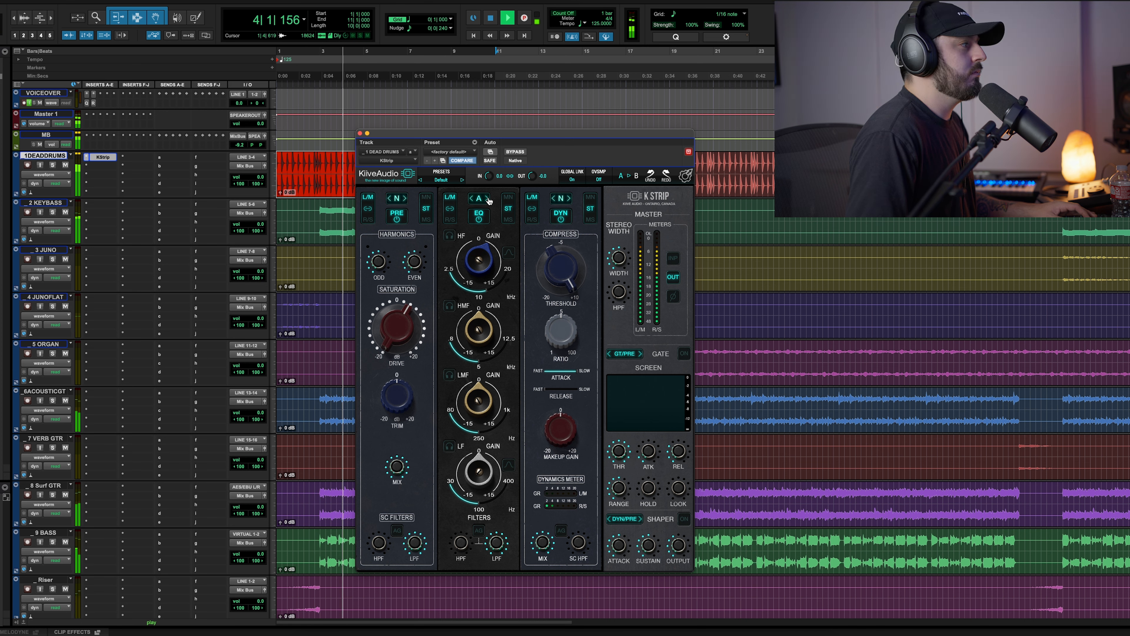
left_click(487, 198)
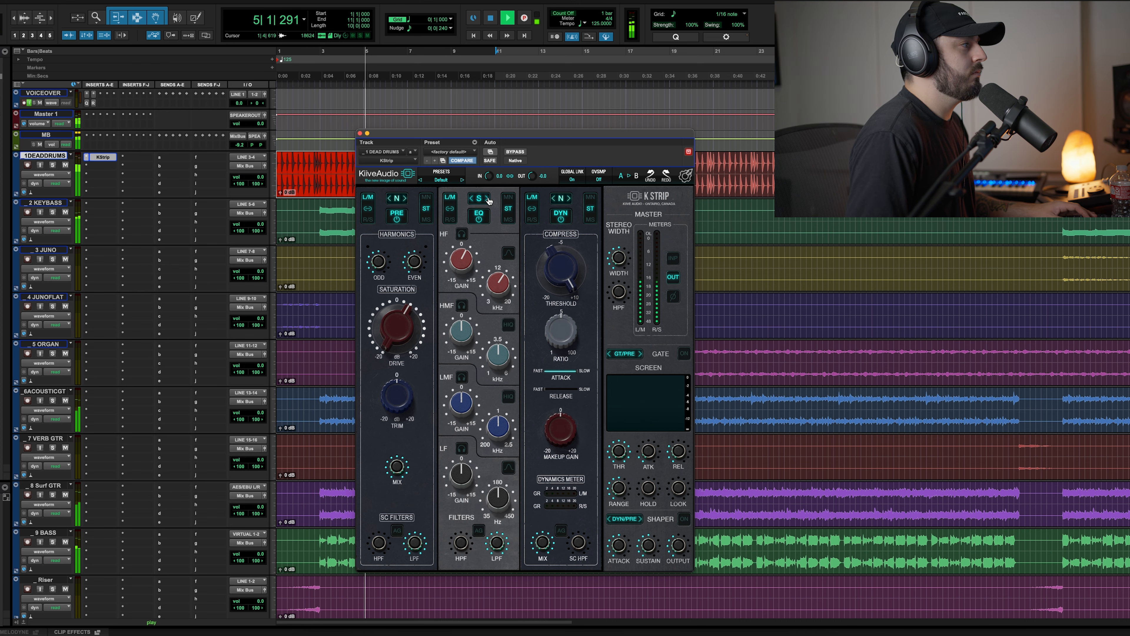
left_click(488, 198)
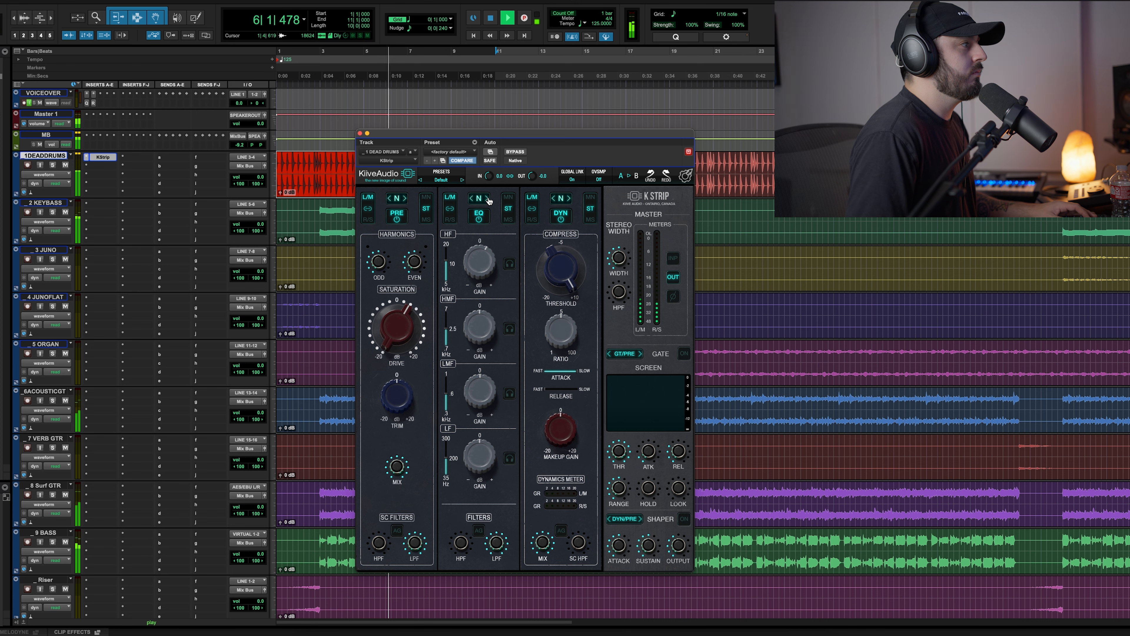
left_click(488, 198)
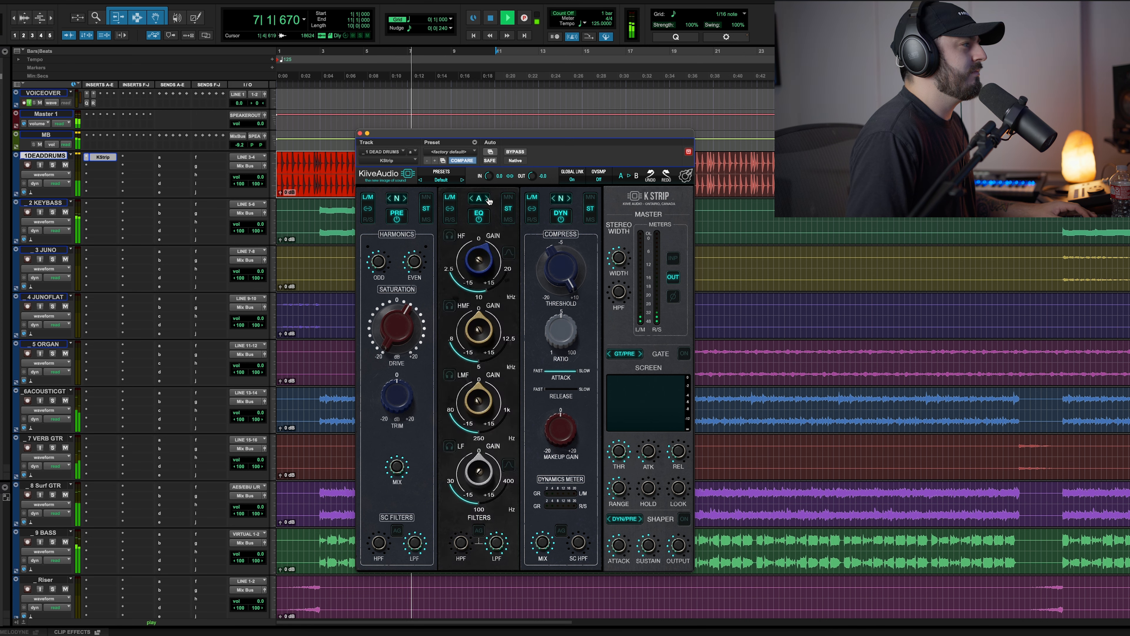
left_click(488, 198)
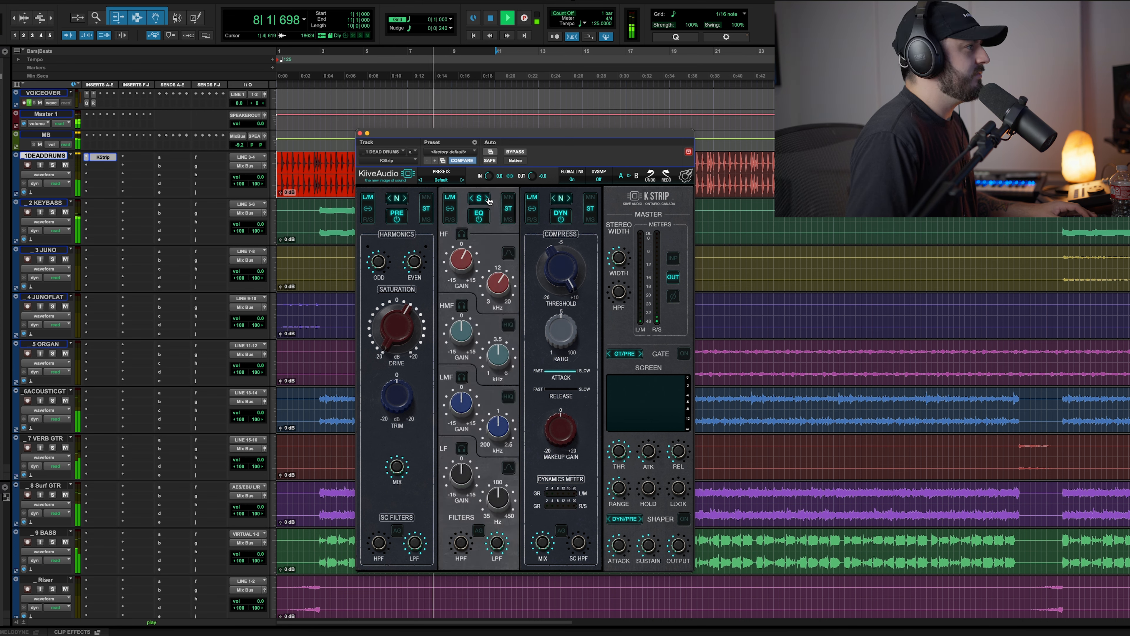
left_click(471, 199)
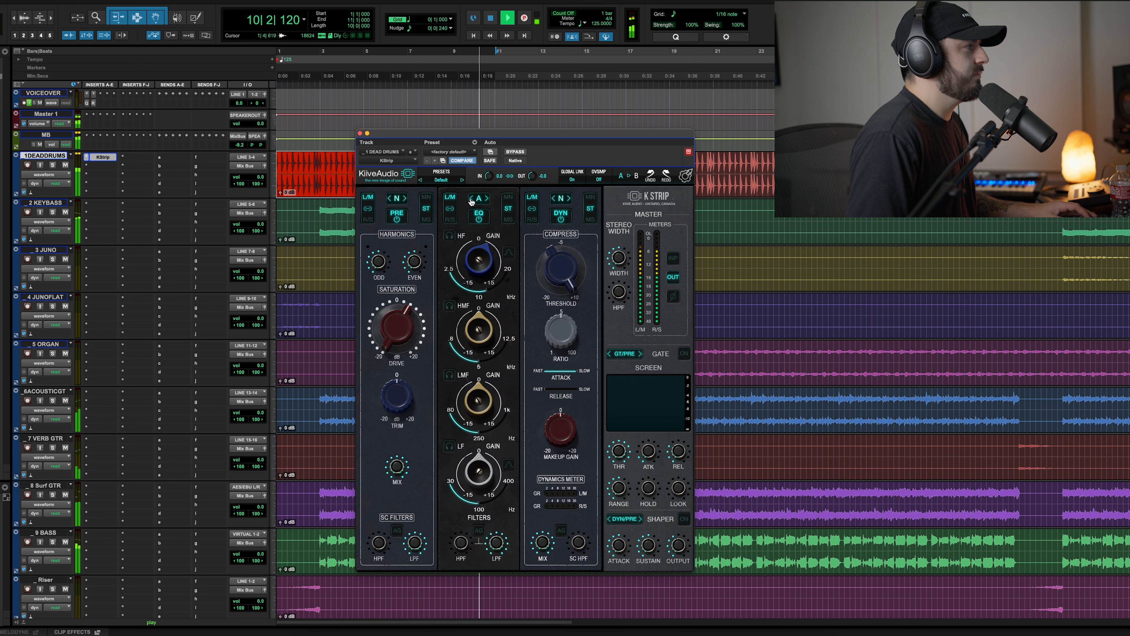
key("space")
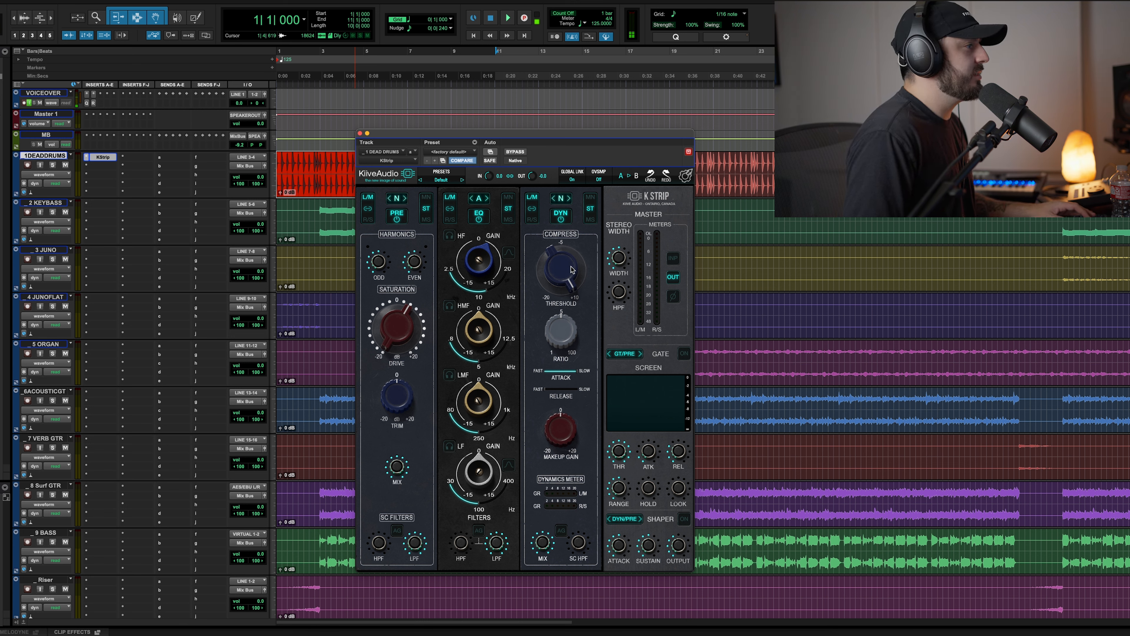
Step: Lower the drum compressor's threshold to 5.5 dB while the track plays
key("space")
left_click_drag(571, 269, 563, 279)
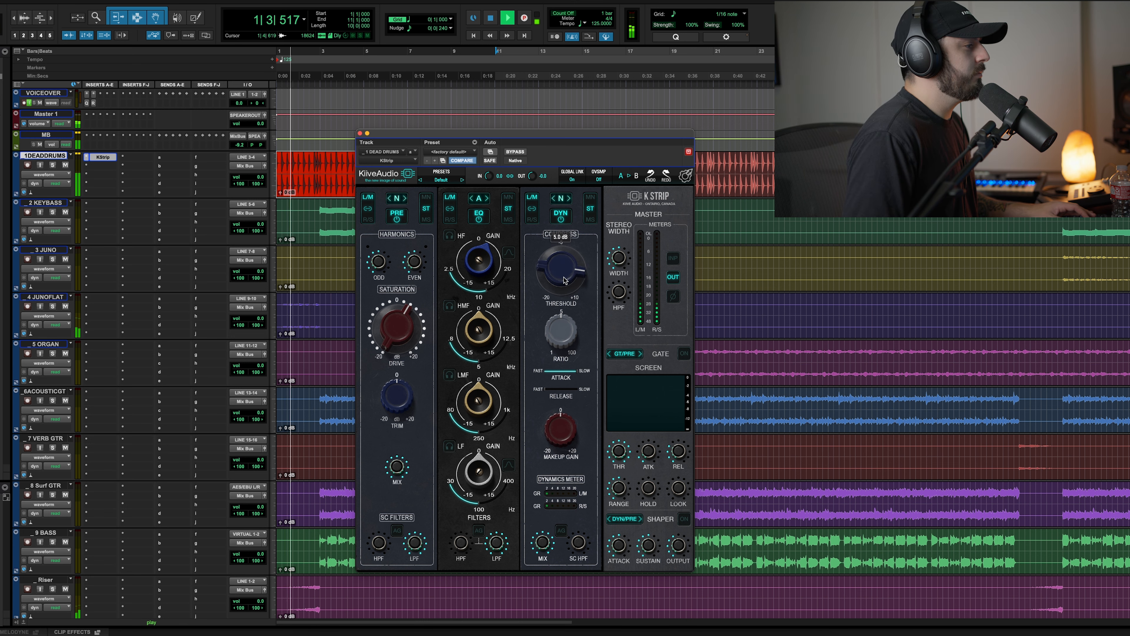
left_click_drag(564, 280, 564, 277)
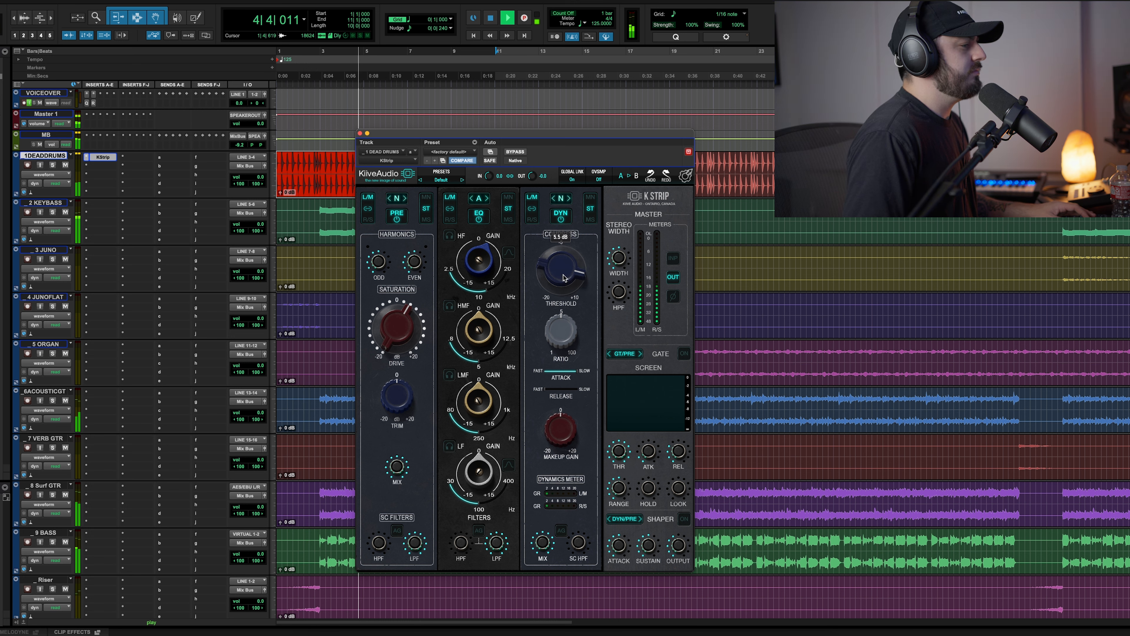
Step: Audition the A and S compressor models on the drum KStrip, keep model S and stop playback
left_click(569, 198)
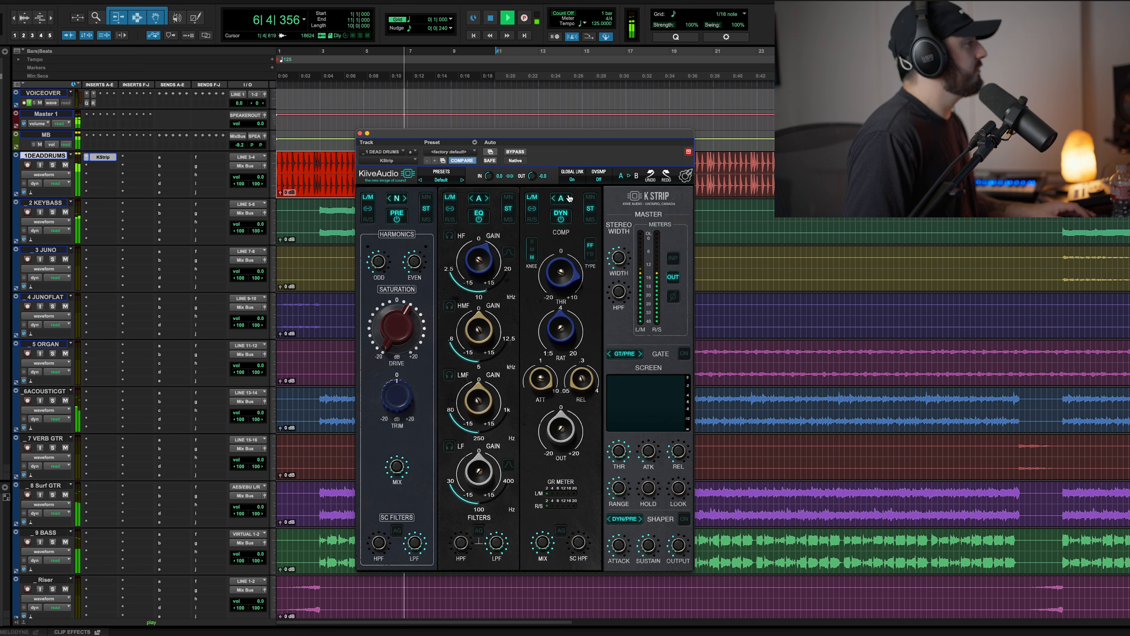
left_click(569, 198)
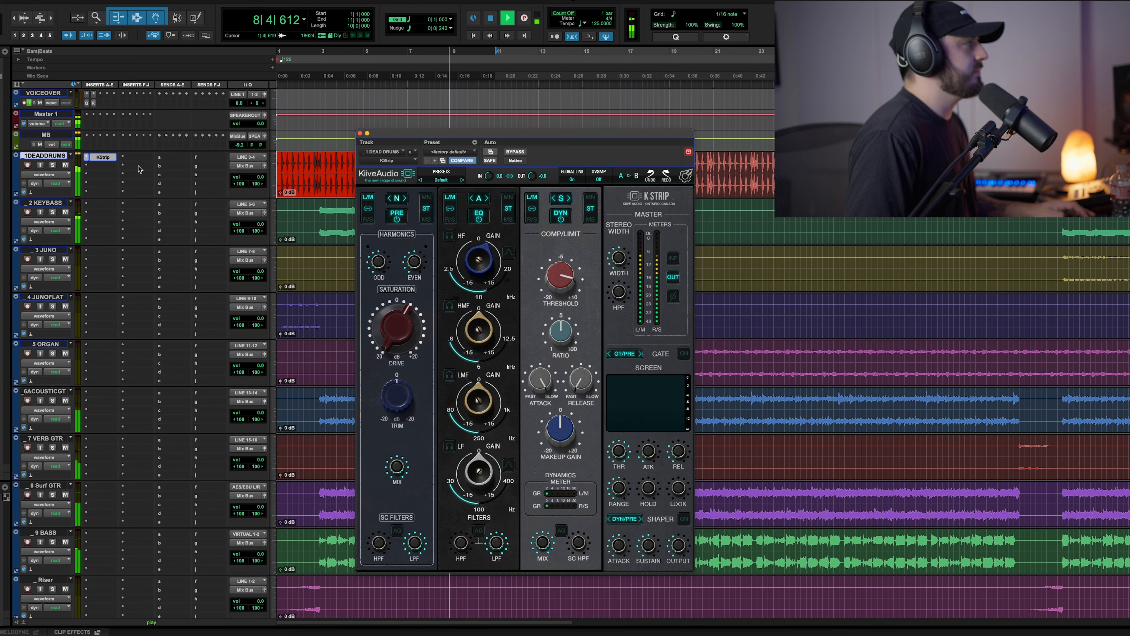
left_click(103, 157)
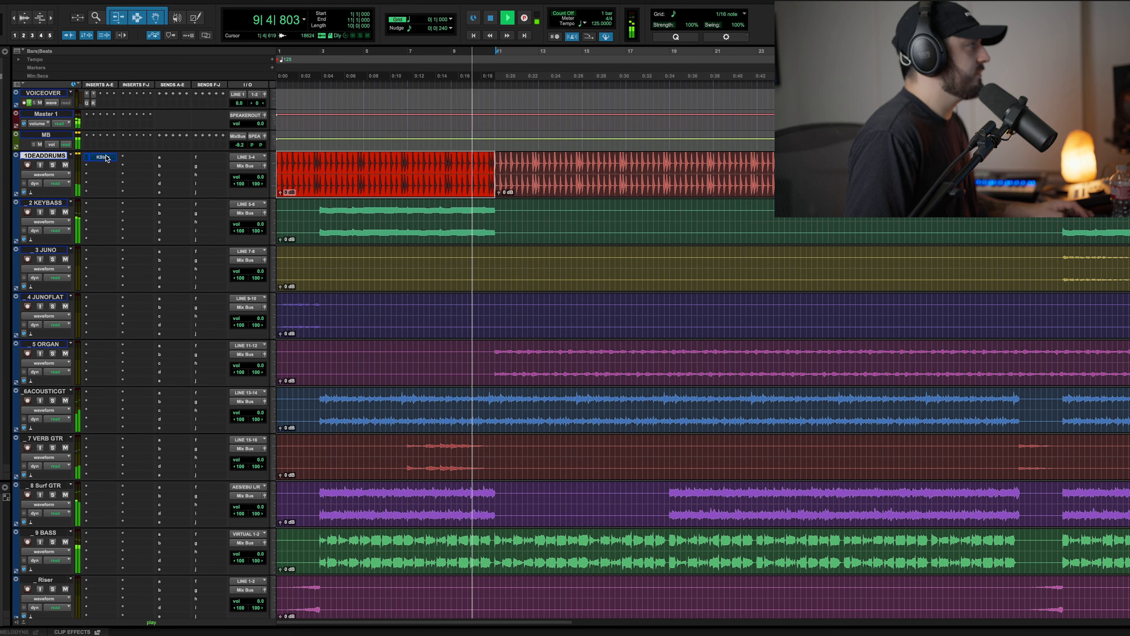
left_click(104, 157)
key("space")
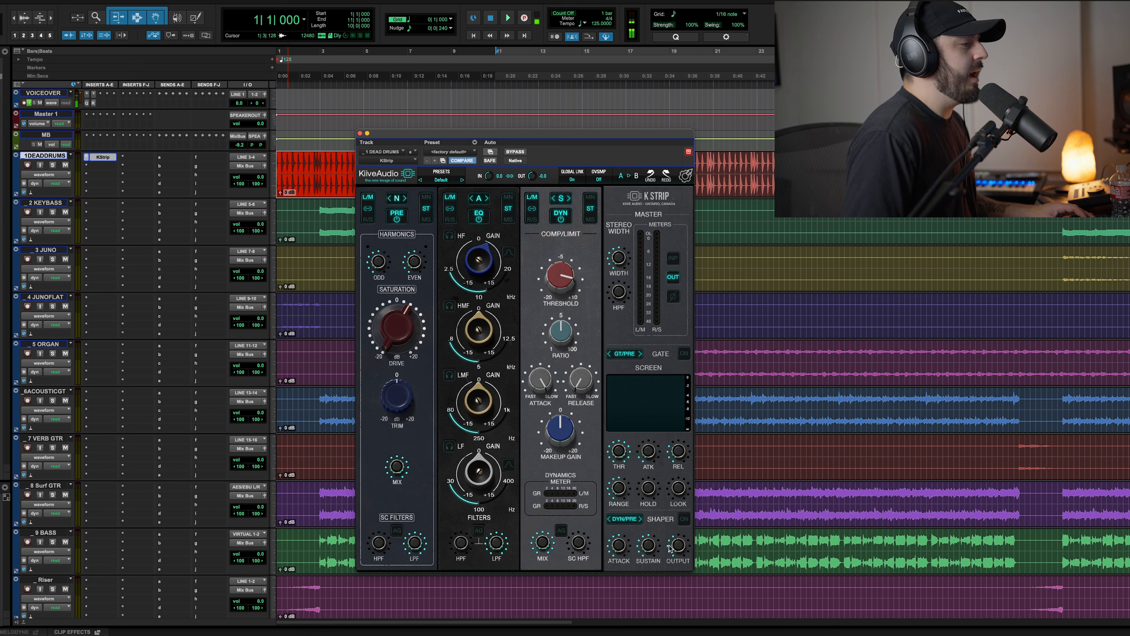
Step: Enable the shaper in the drum KStrip and raise its attack to about 3.80 during playback
key("space")
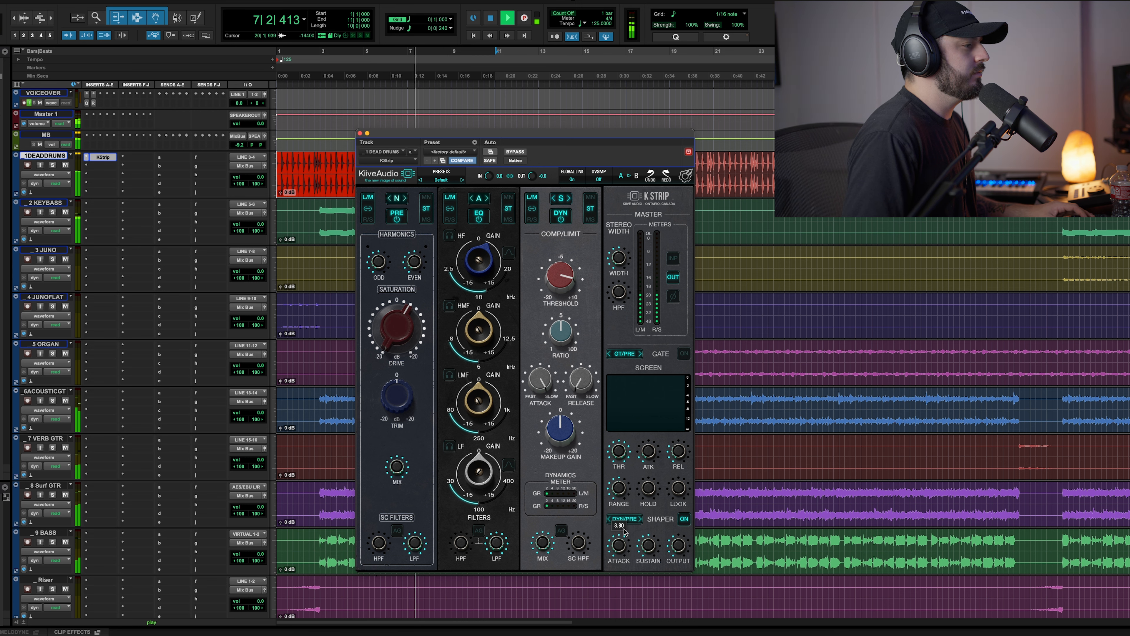
left_click(53, 166)
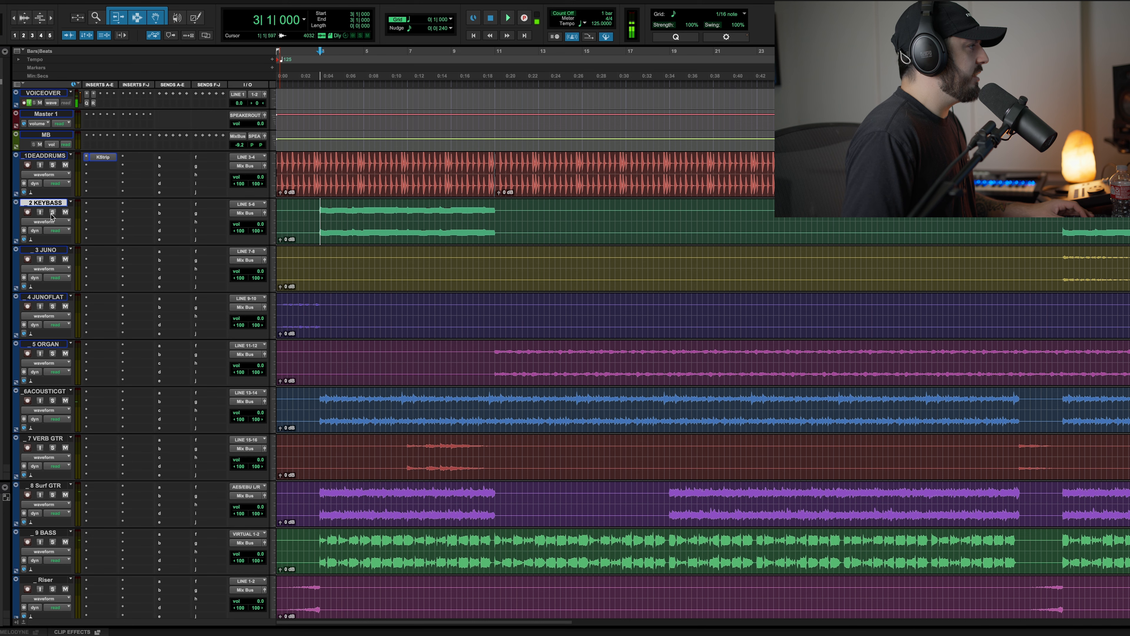
Step: Preview the KEYBASS track and insert Kiive Audio's KStrip (stereo) on it
left_click(52, 215)
left_click(52, 213)
key("space")
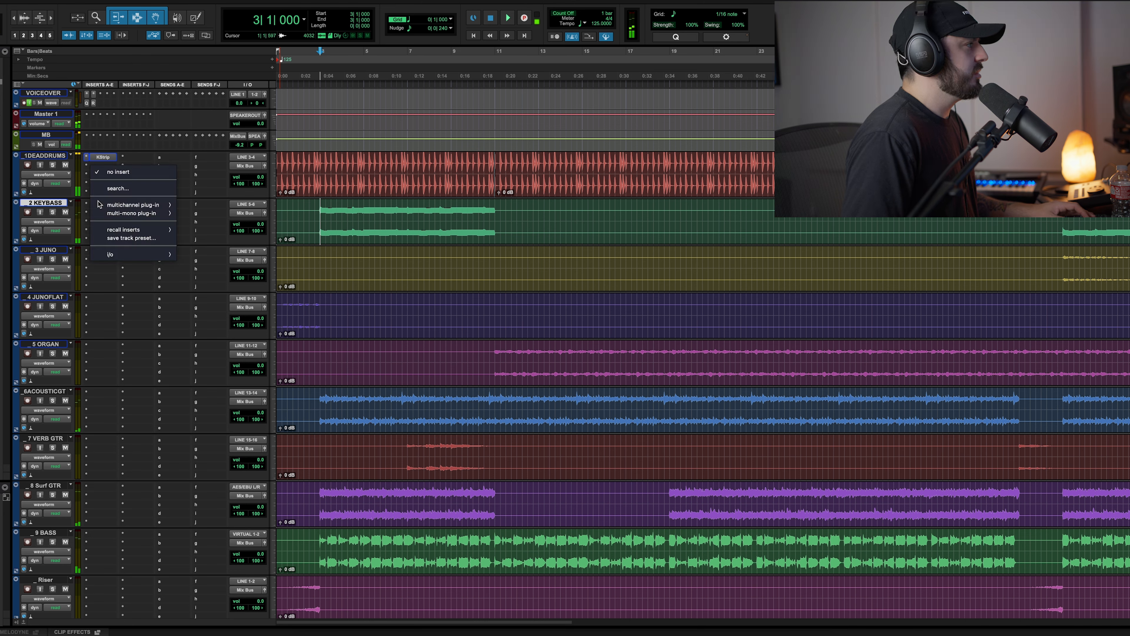
left_click(99, 204)
mouse_move(121, 208)
mouse_move(223, 322)
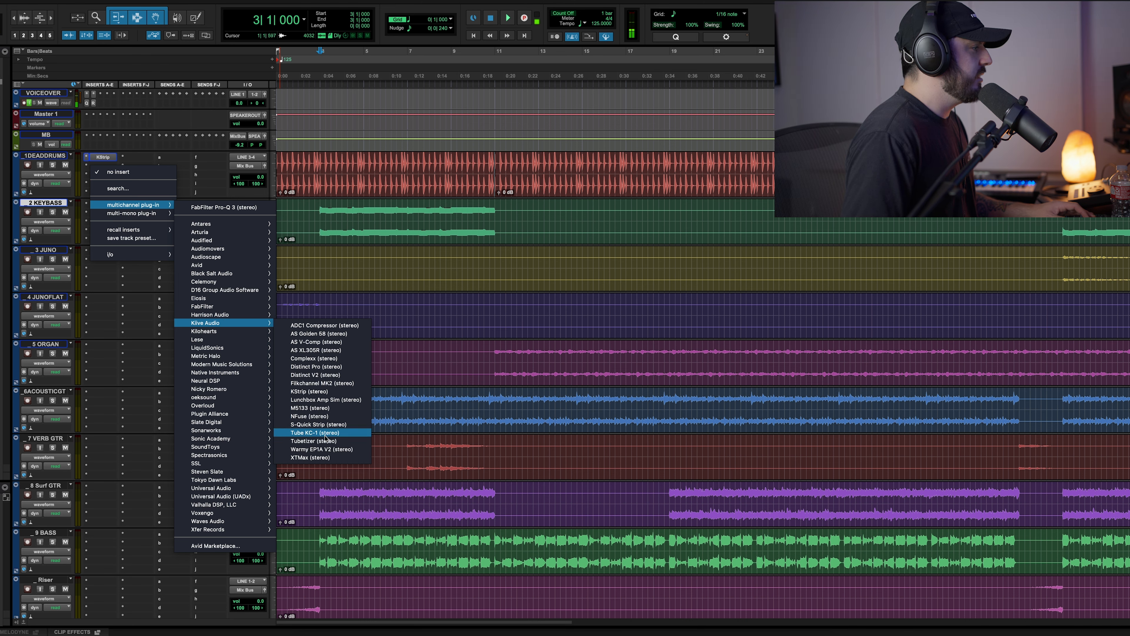
left_click(310, 392)
Step: Solo the KEYBASS track and raise its KStrip saturation drive to about 11.7 during playback
key("shift+s")
key("space")
left_click(397, 214)
left_click_drag(396, 330, 403, 291)
left_click(572, 179)
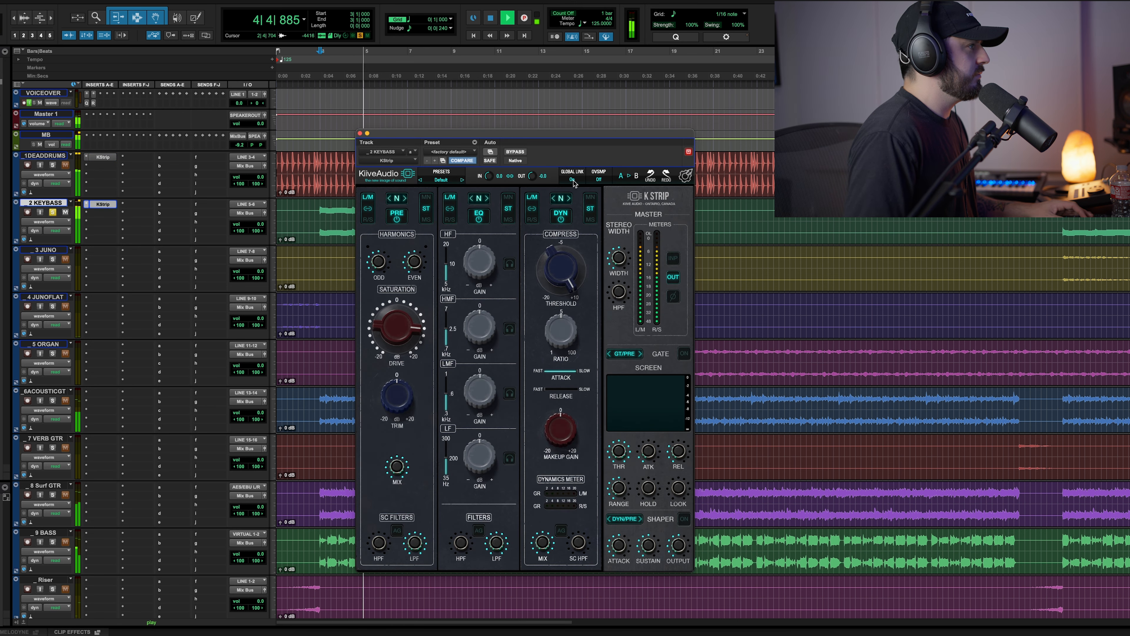
left_click_drag(399, 323, 400, 325)
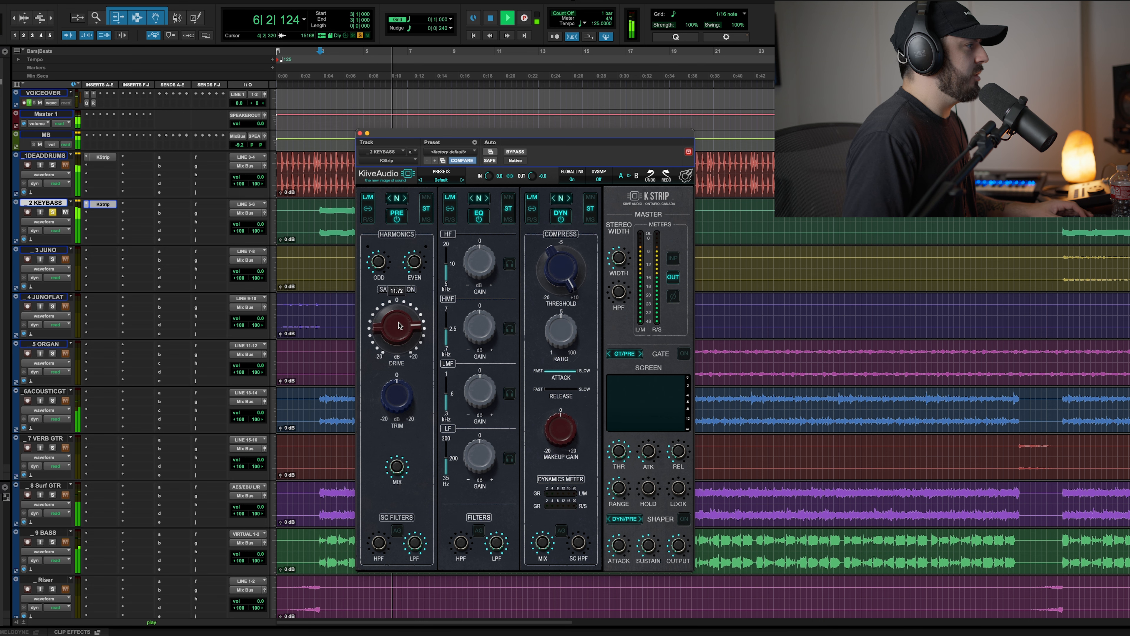
Step: Try preamp model A on the KEYBASS KStrip, unsolo the track, and switch to model S in the full mix
left_click(405, 199)
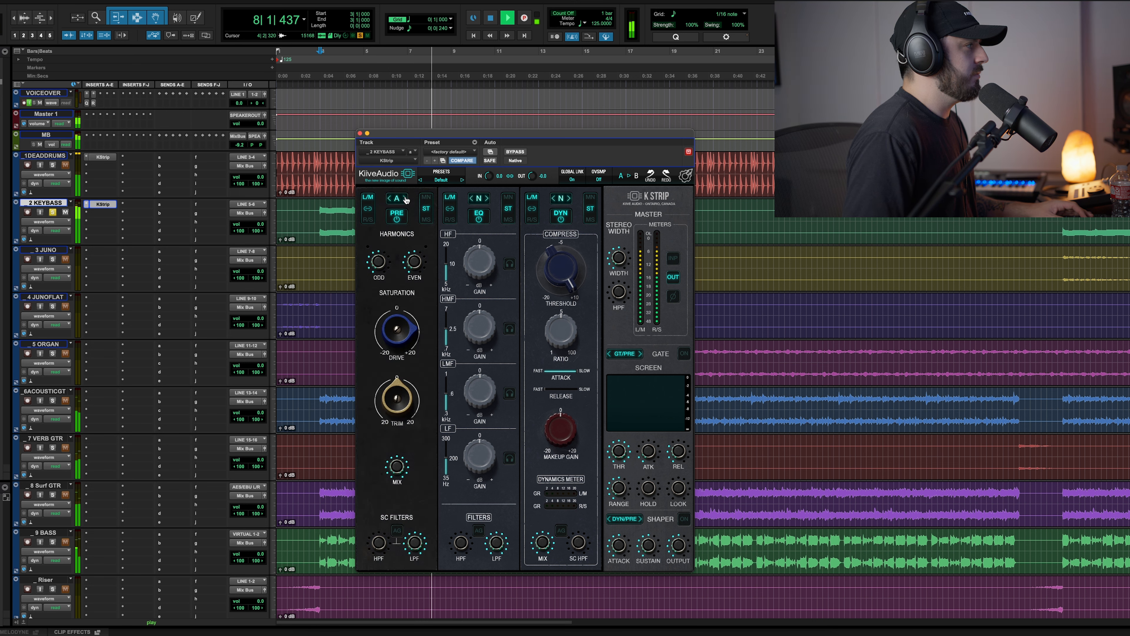
left_click(52, 212)
left_click(405, 333)
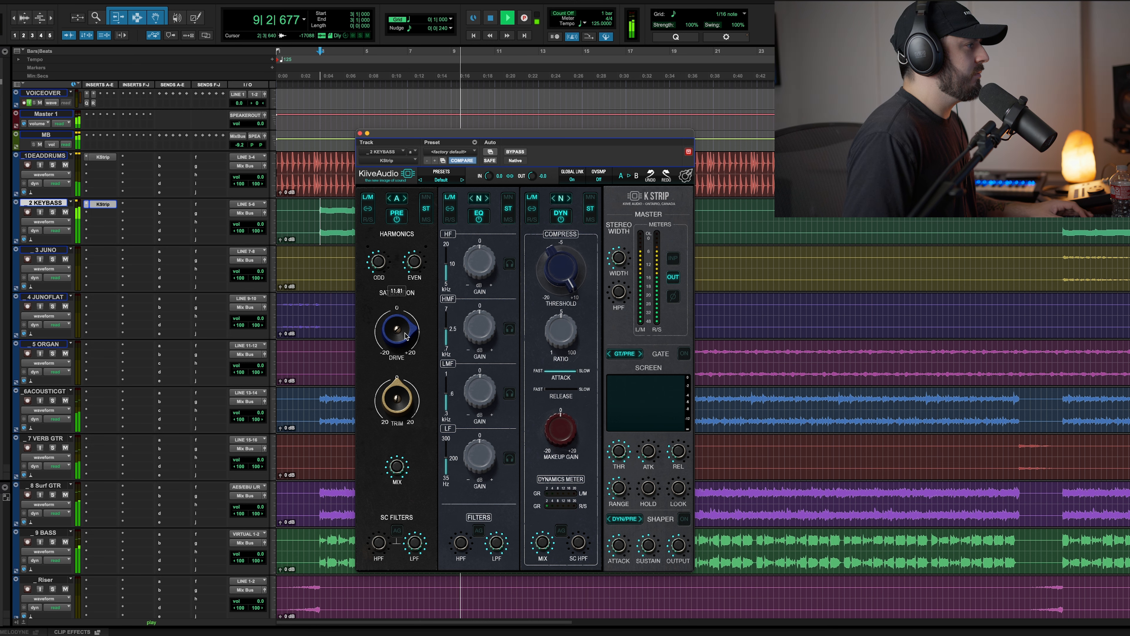
left_click(404, 199)
key("space")
key("space")
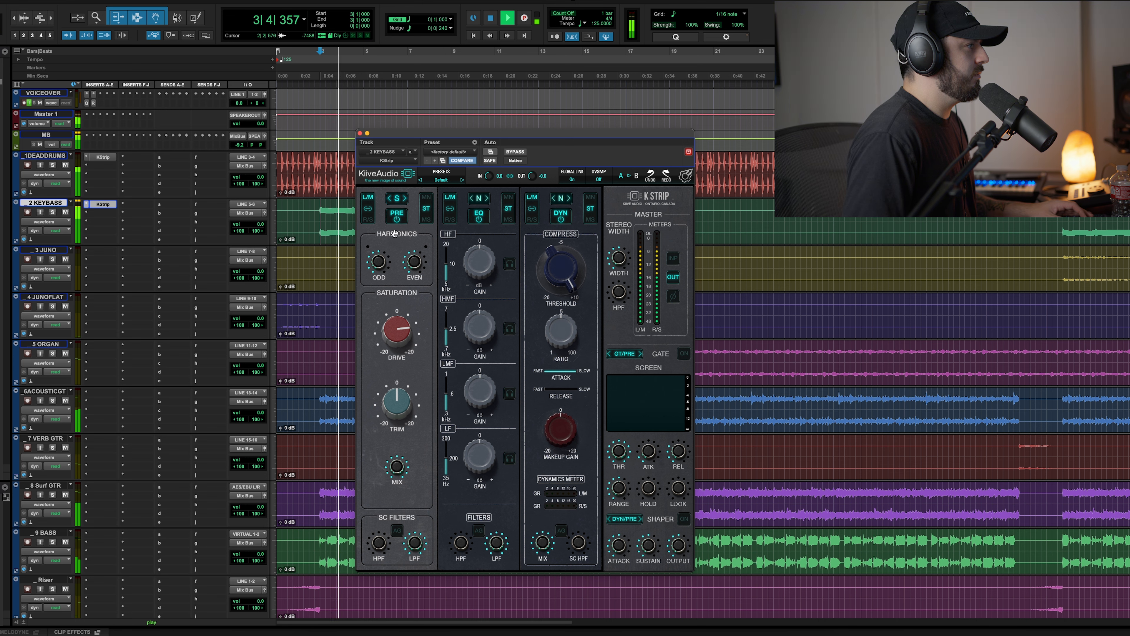
Step: Compare preamp models A and S on KEYBASS in the mix and soloed, returning to model S
left_click(390, 198)
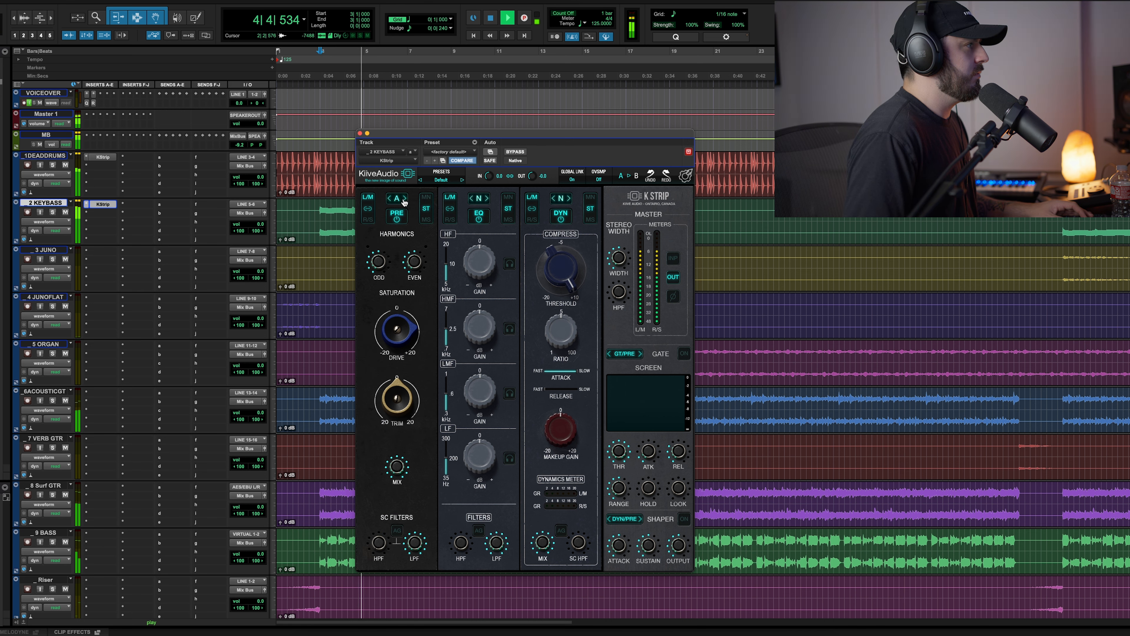
left_click(405, 199)
left_click(52, 213)
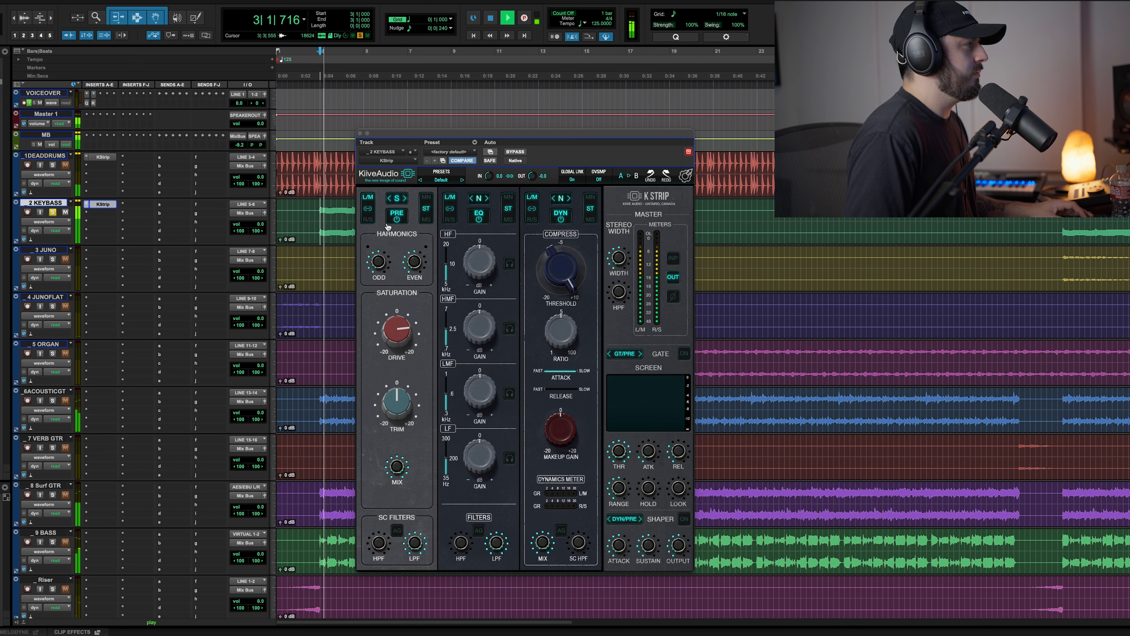
left_click(390, 199)
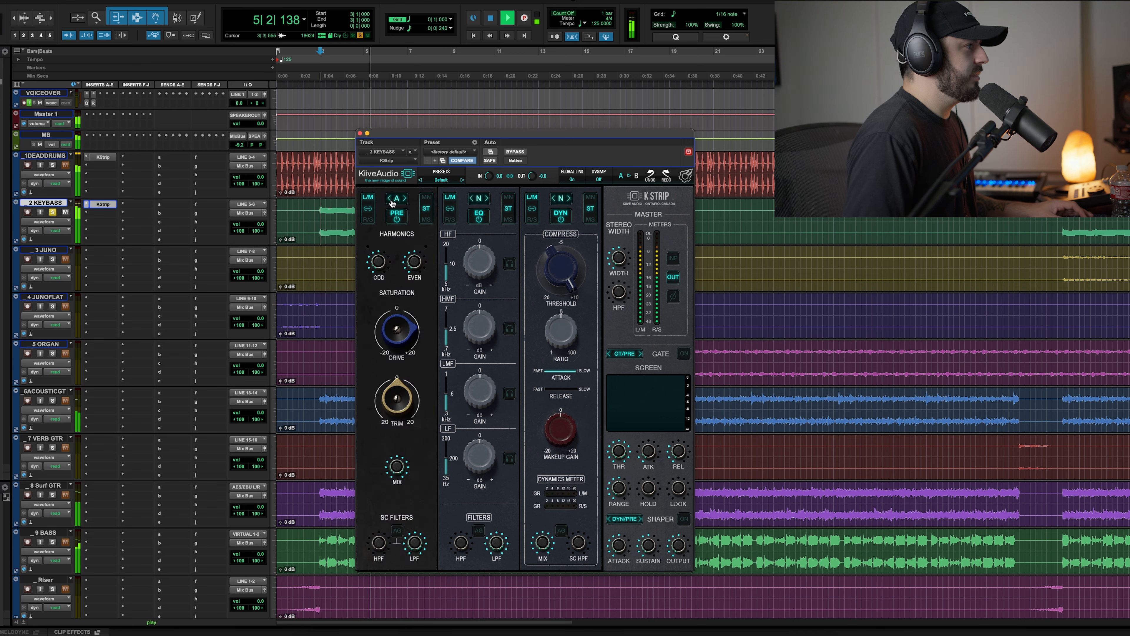
left_click(405, 200)
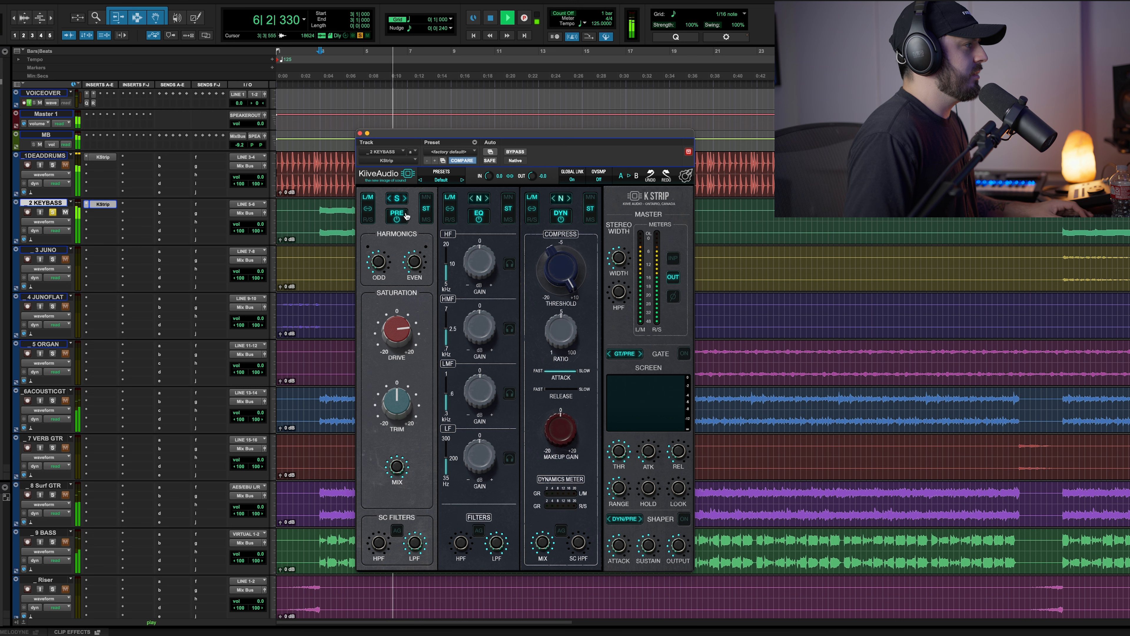
Step: Fine-tune the KEYBASS saturation drive and lower its trim to about -4.1, comparing the preamp on and off
left_click_drag(403, 329, 395, 336)
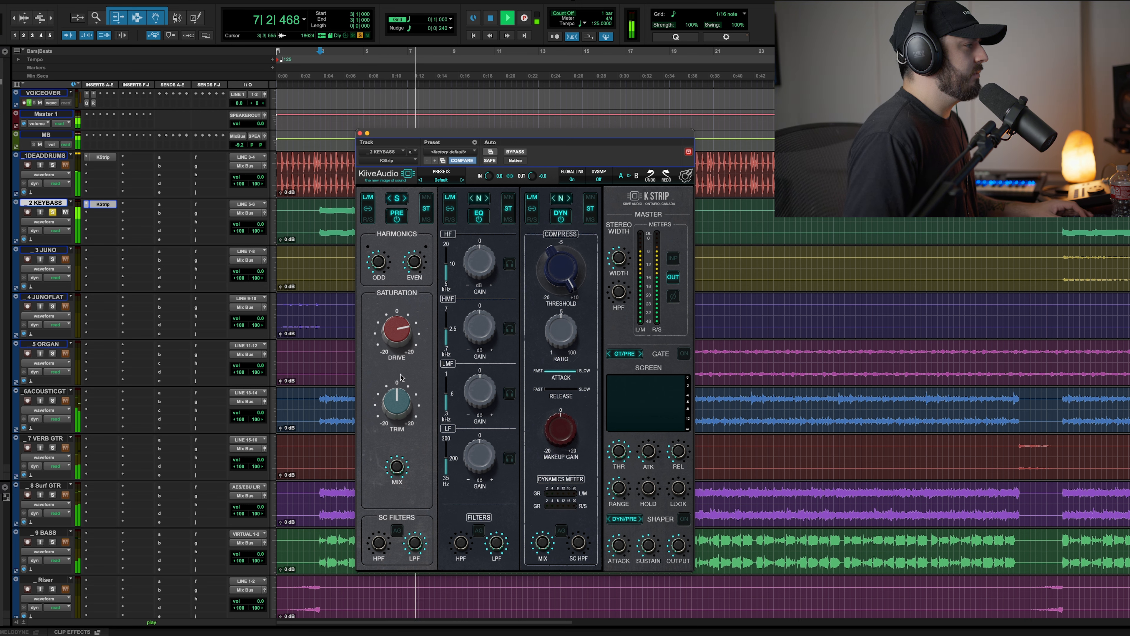
left_click(397, 218)
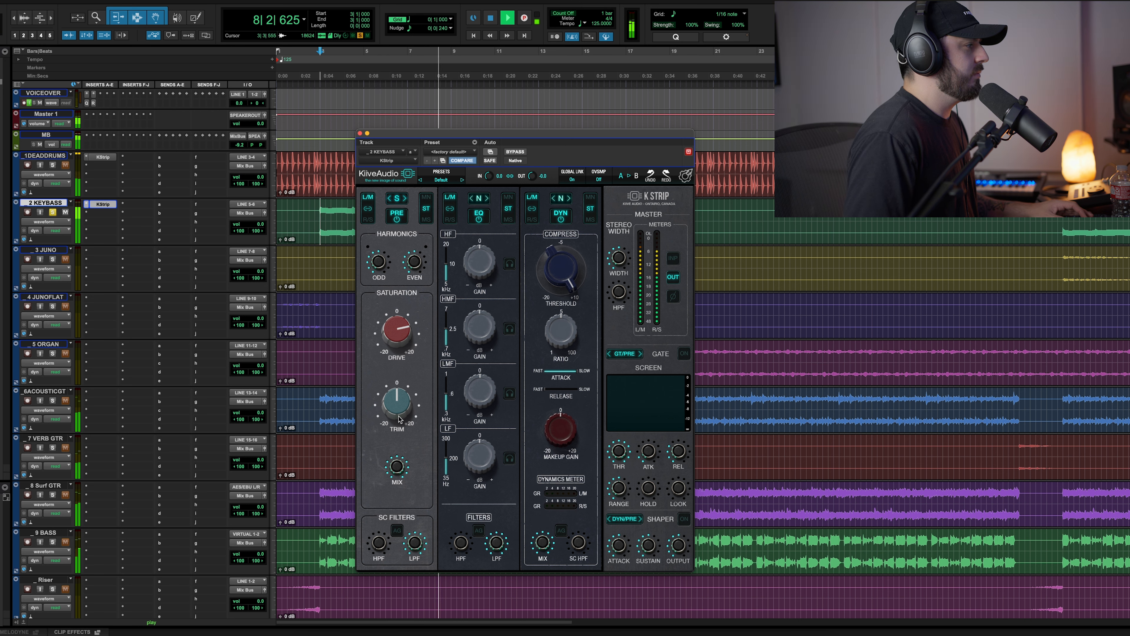
left_click_drag(397, 404, 397, 415)
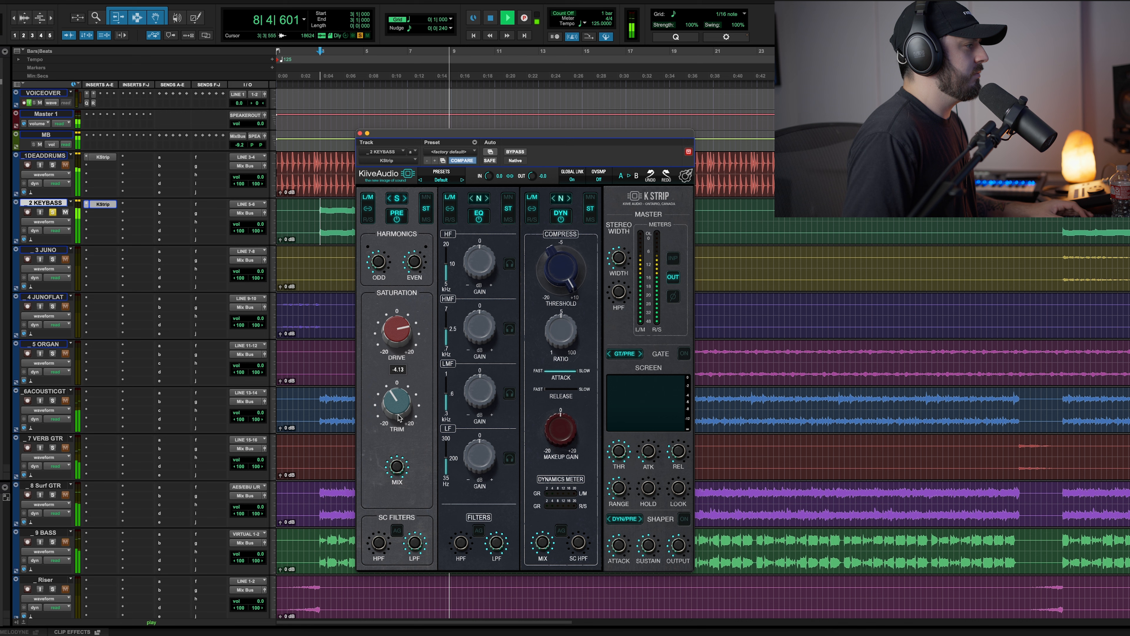
left_click(398, 218)
left_click_drag(399, 470, 399, 501)
Step: Replay KEYBASS soloed with its KStrip bypassed and active, then unsolo it and listen in the full mix
key("space")
key("space")
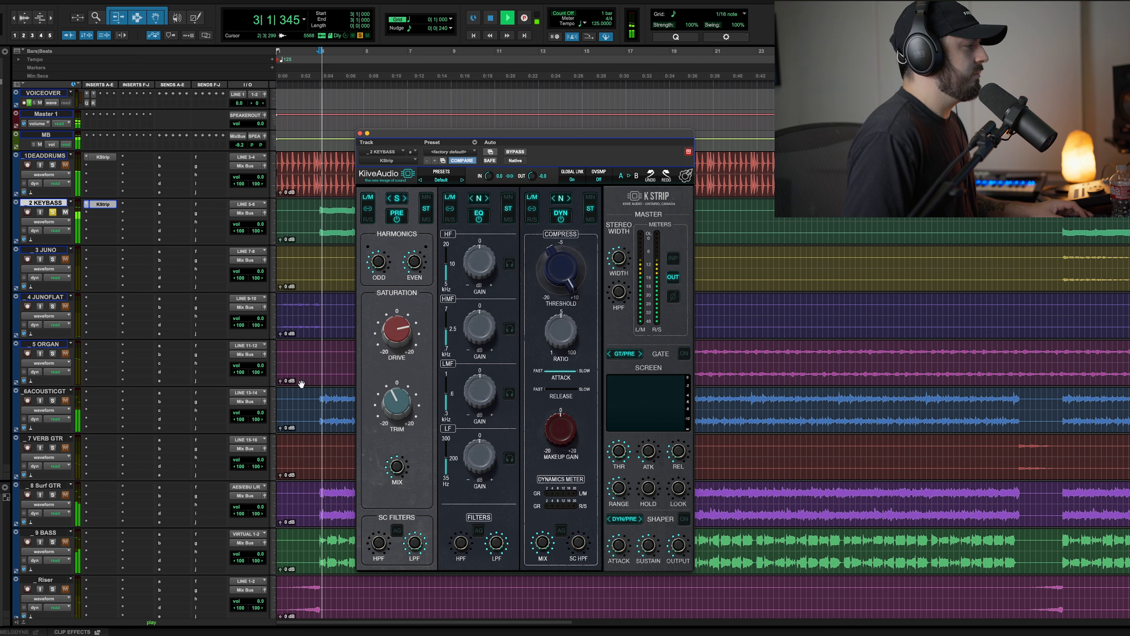
left_click(99, 206, "super")
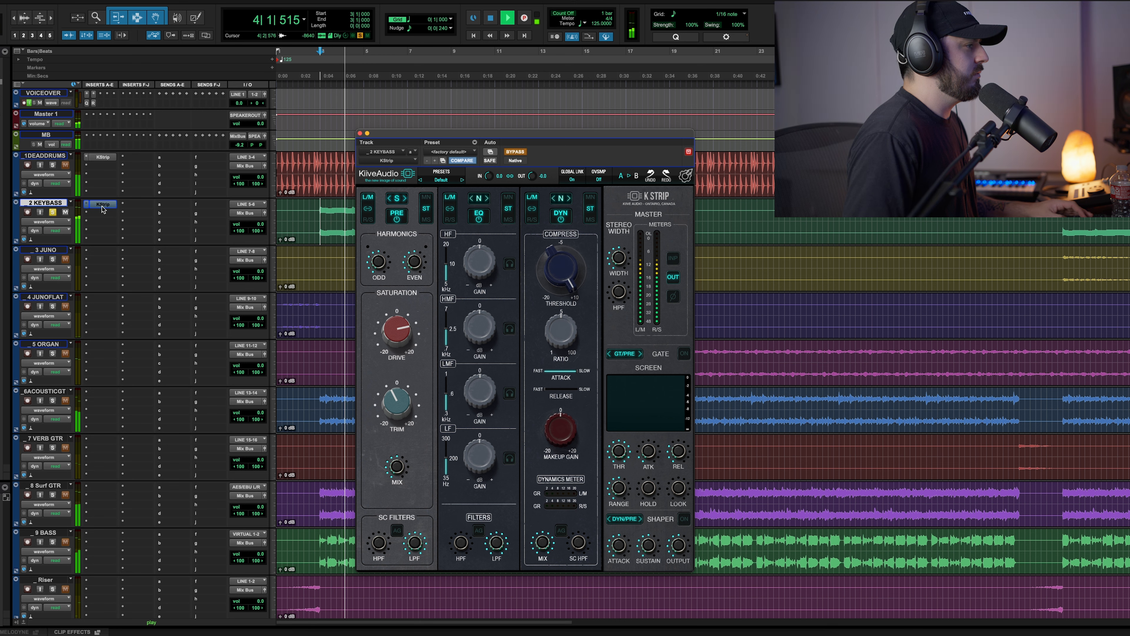
left_click(102, 206, "super")
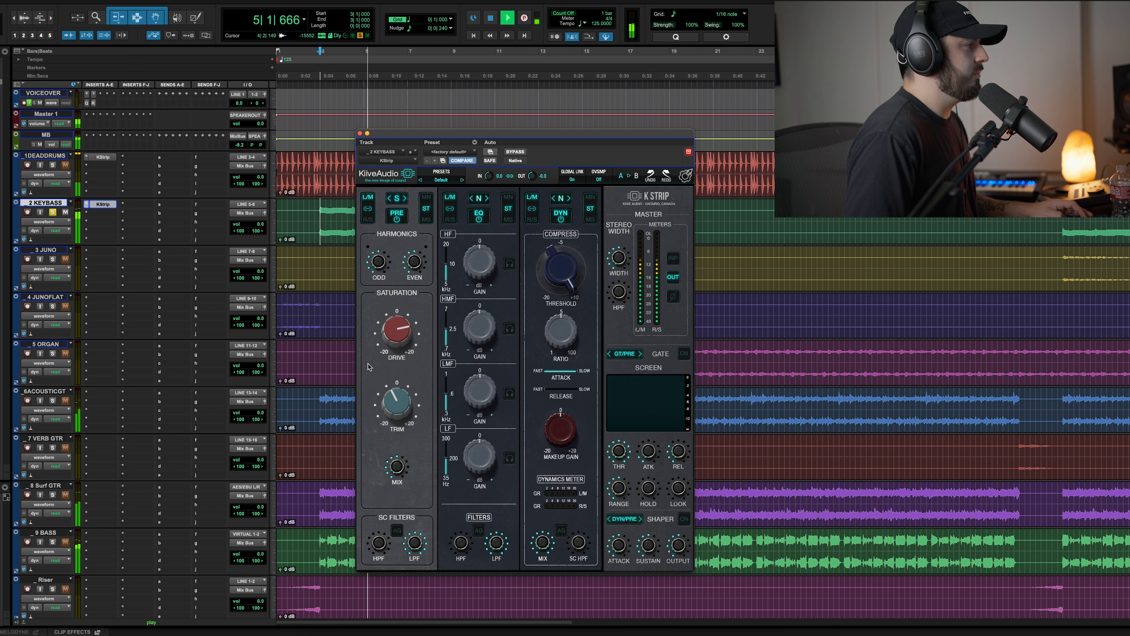
left_click(52, 213)
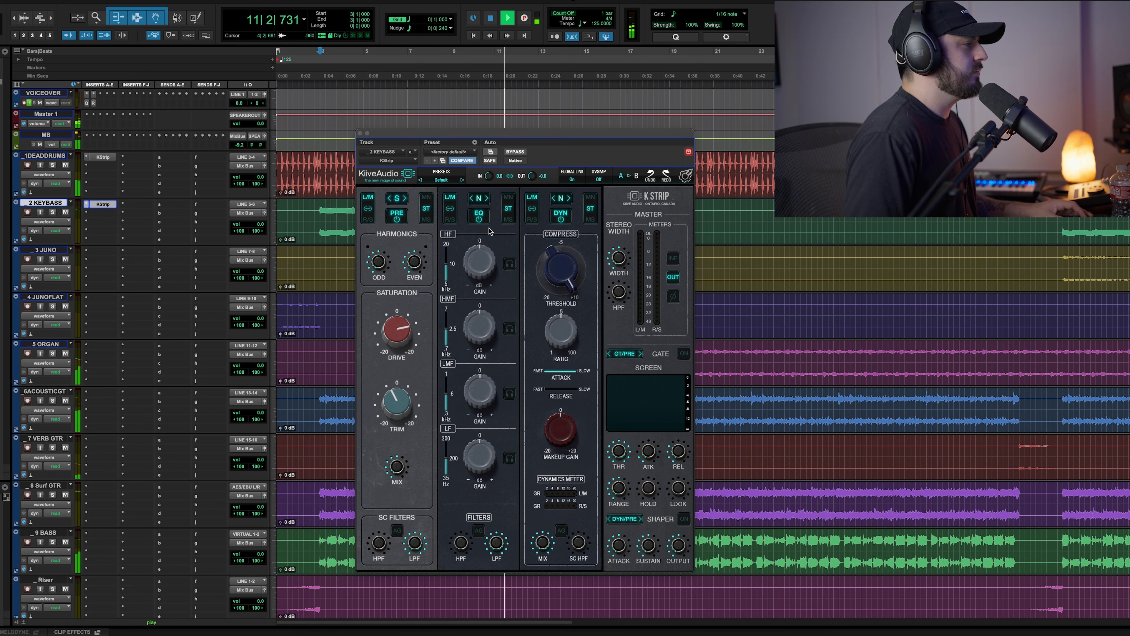
key("space")
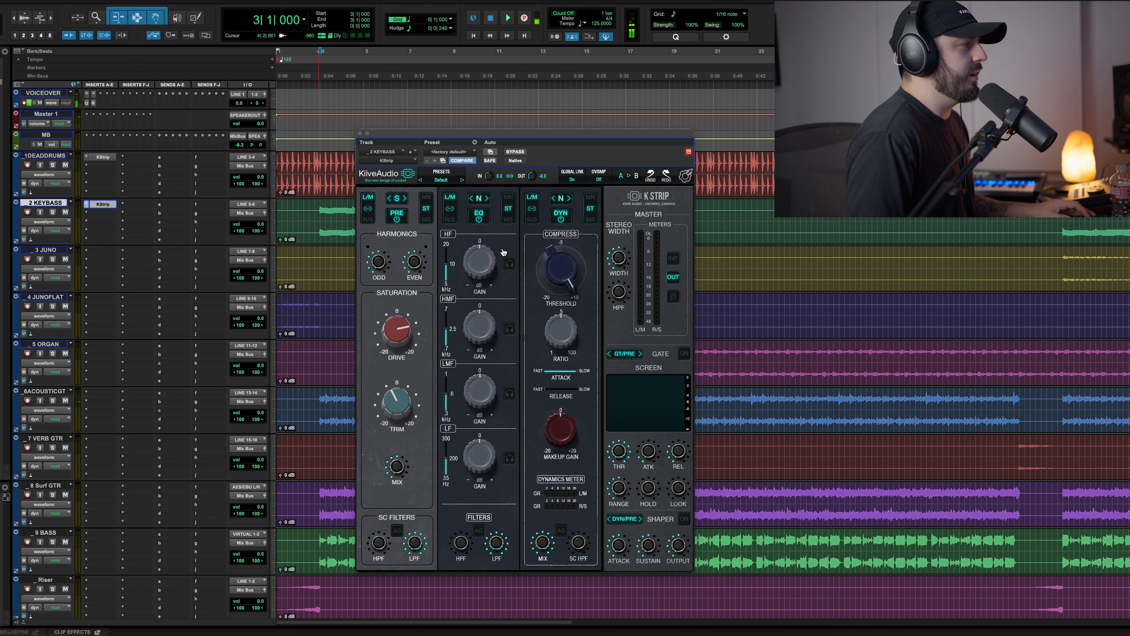
Step: Set the KEYBASS compressor ratio to about 17:1, solo the track and adjust the threshold during playback
left_click(564, 328)
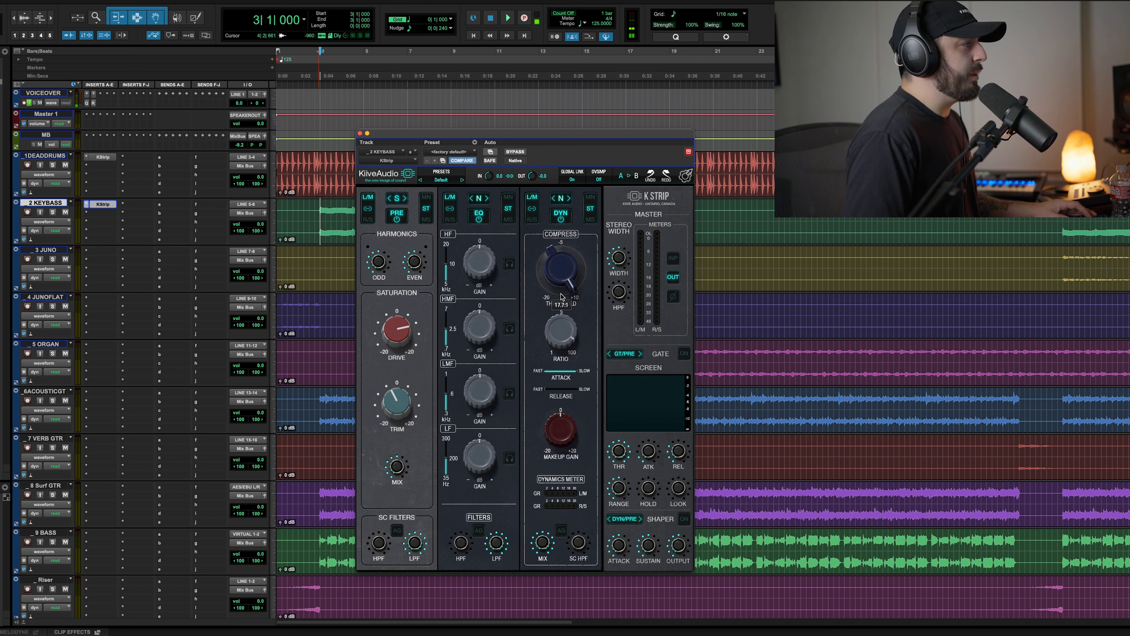
key("space")
left_click_drag(556, 281, 556, 342)
left_click(52, 212)
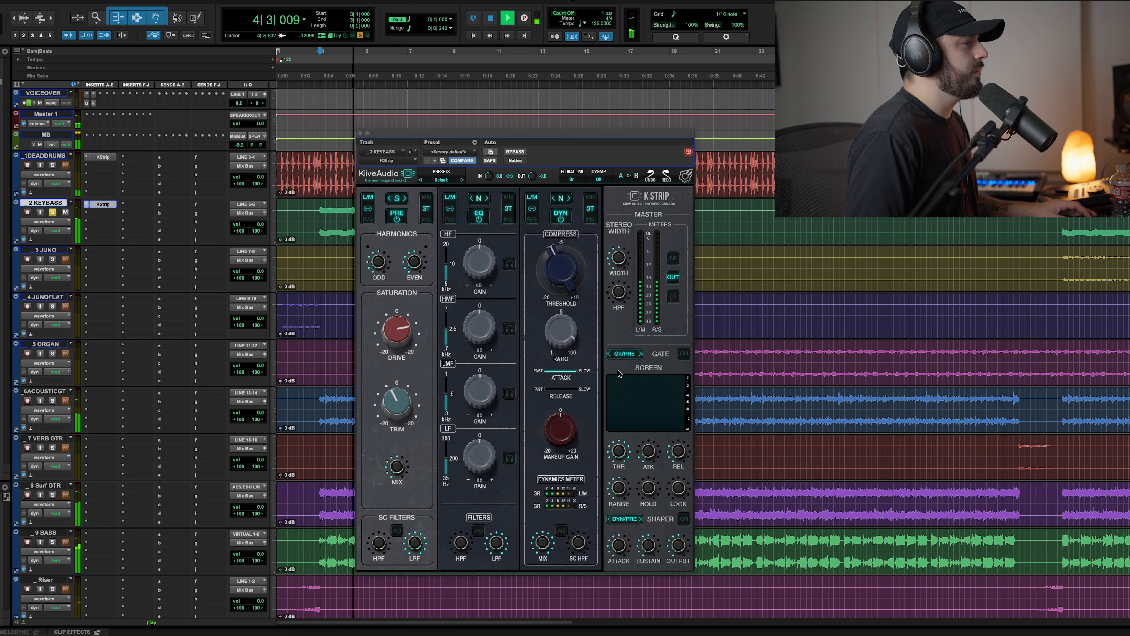
left_click_drag(565, 287, 566, 279)
Step: Toggle the KEYBASS compressor off and on while lowering its ratio and raising the makeup gain
left_click(561, 223)
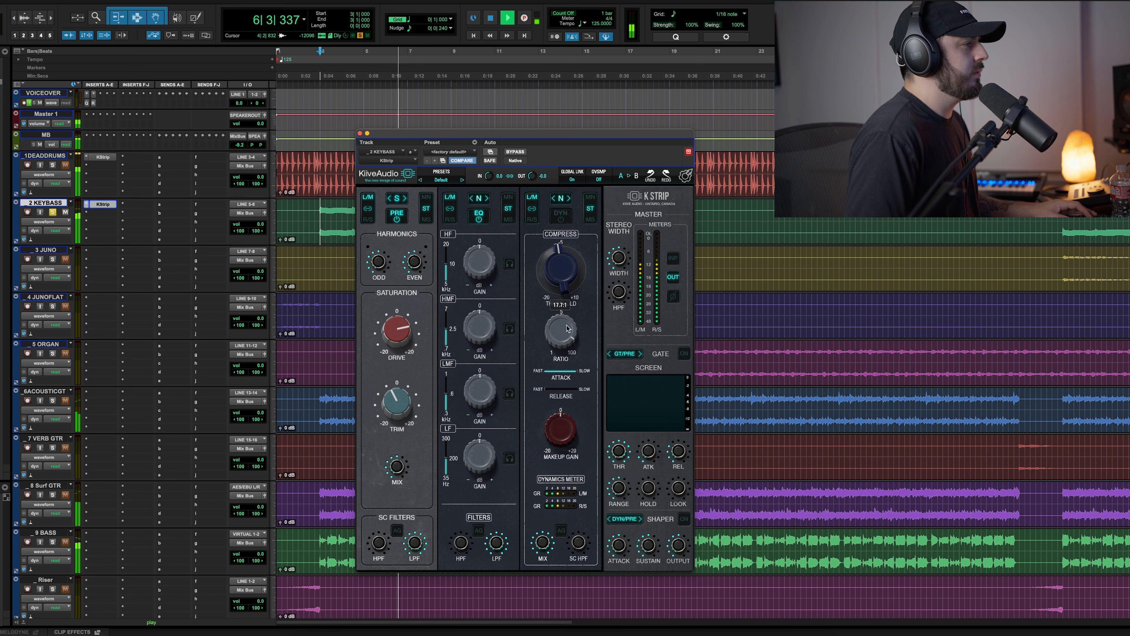
left_click_drag(561, 336, 560, 351)
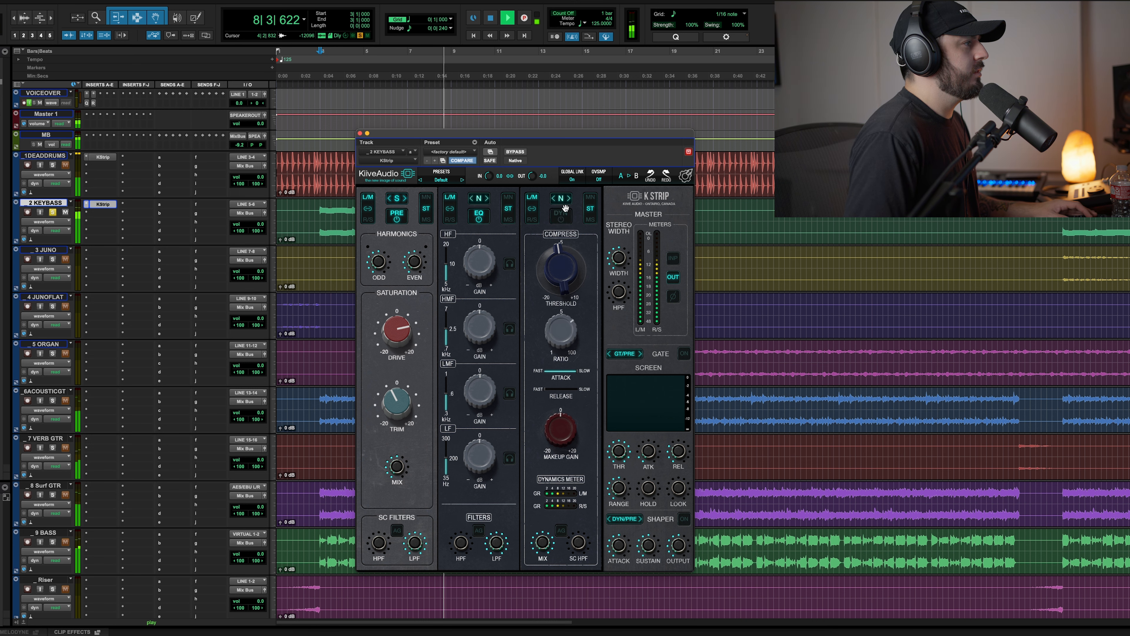
left_click_drag(566, 439, 568, 428)
left_click(561, 217)
Step: Replay KEYBASS with the compressor on, fine-tune the makeup gain and unsolo the track
key("space")
key("space")
left_click(560, 217)
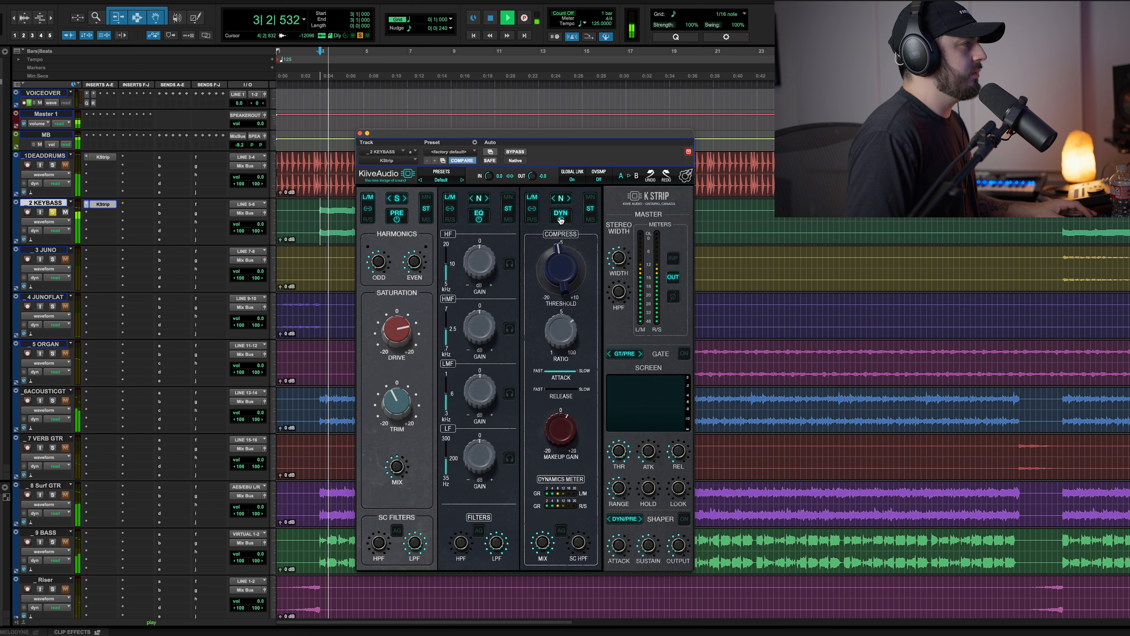
left_click_drag(569, 429, 568, 433)
left_click(53, 213)
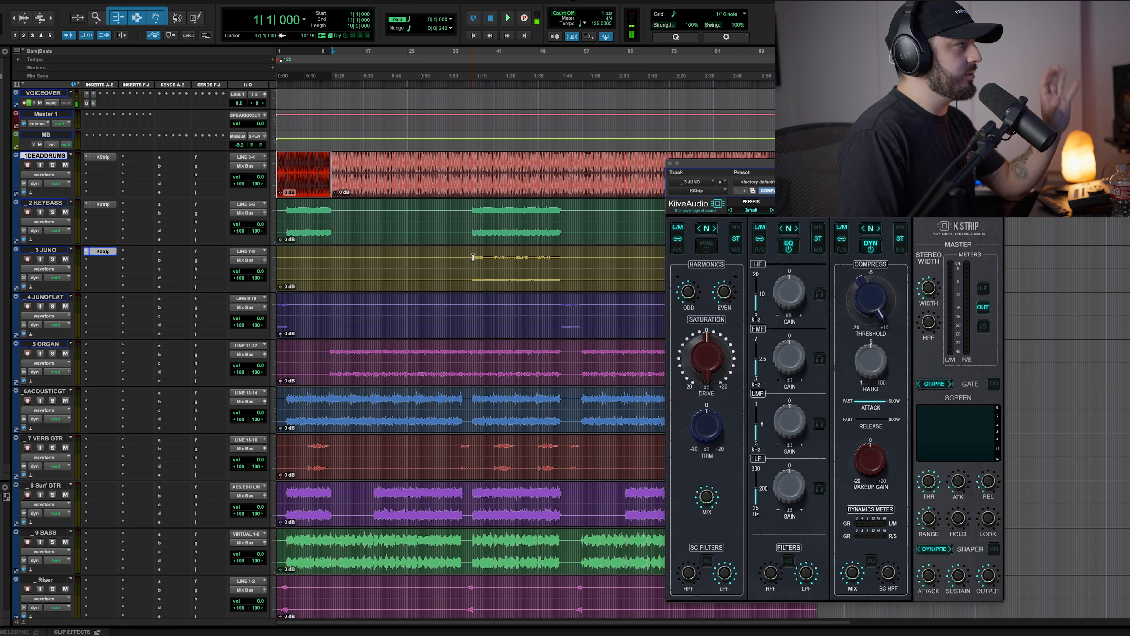
Step: Play the JUNO section from bar 37 and raise its KStrip saturation drive to about 7.3 with the preamp on
left_click(473, 257)
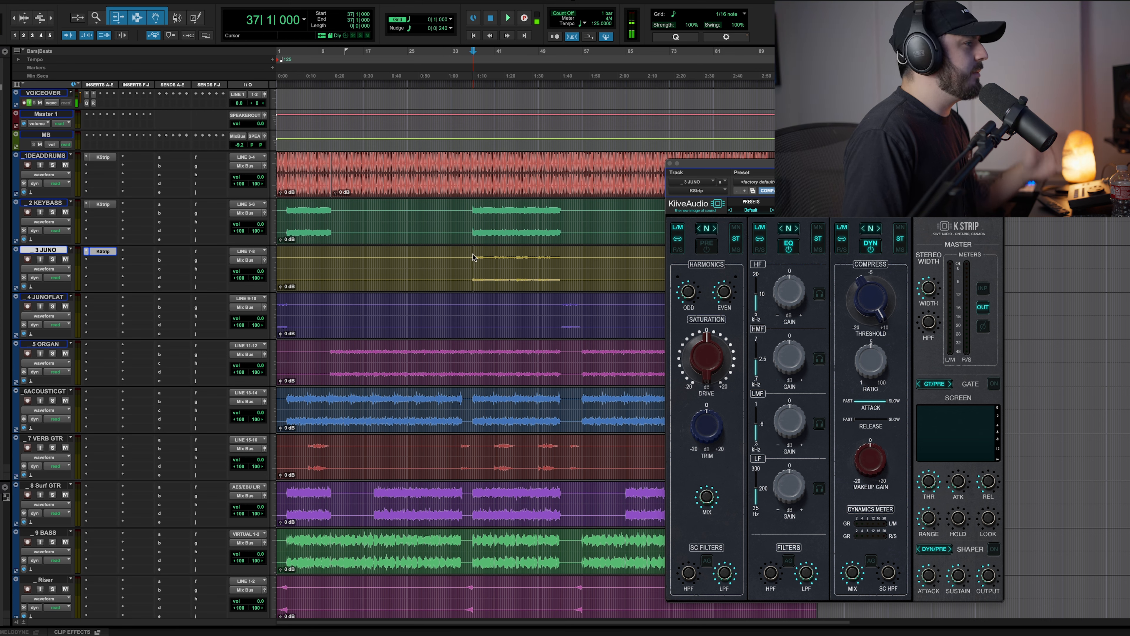
key("space")
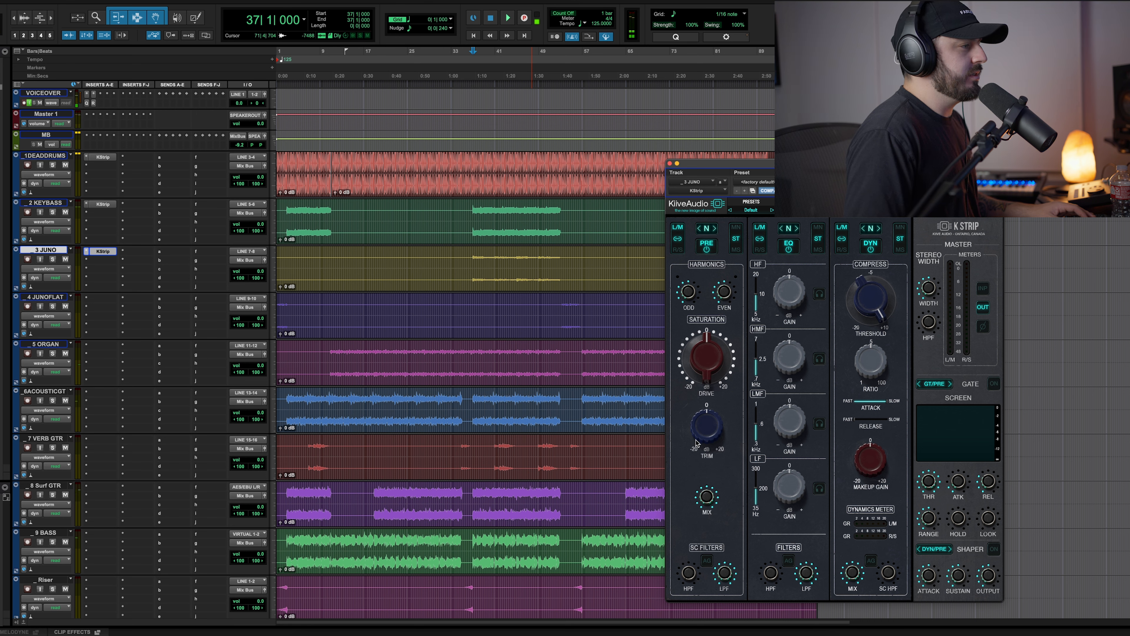
key("space")
left_click_drag(704, 431, 702, 416)
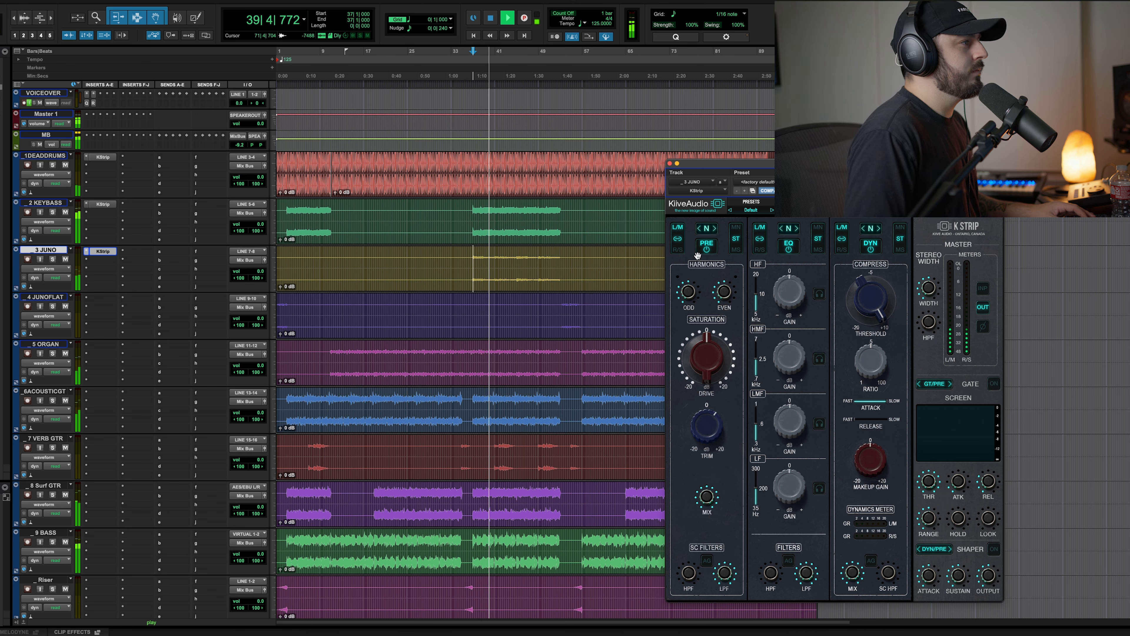
left_click_drag(720, 350, 721, 356)
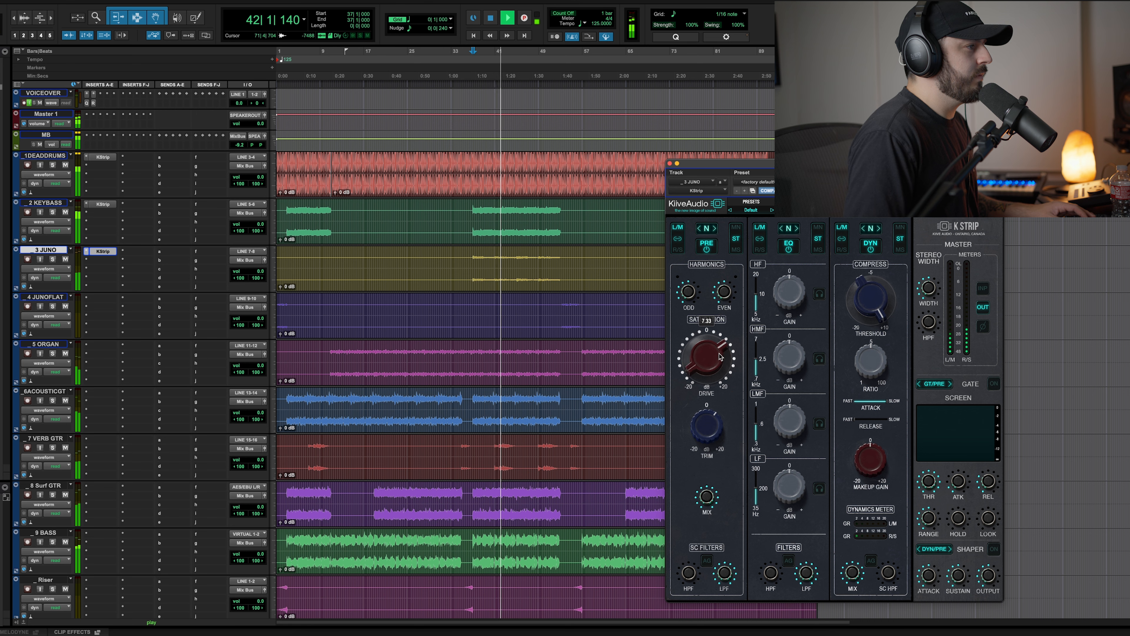
Step: Switch the JUNO preamp to model A with drive at about 15.9, and compare it soloed with the preamp off
left_click(715, 227)
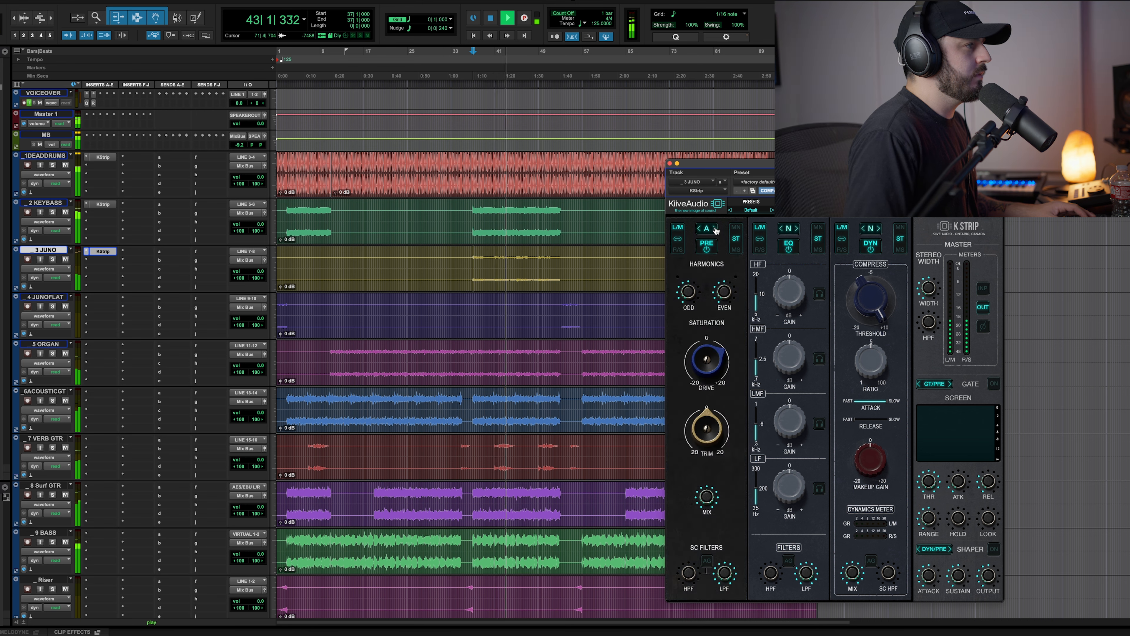
left_click_drag(727, 361, 716, 333)
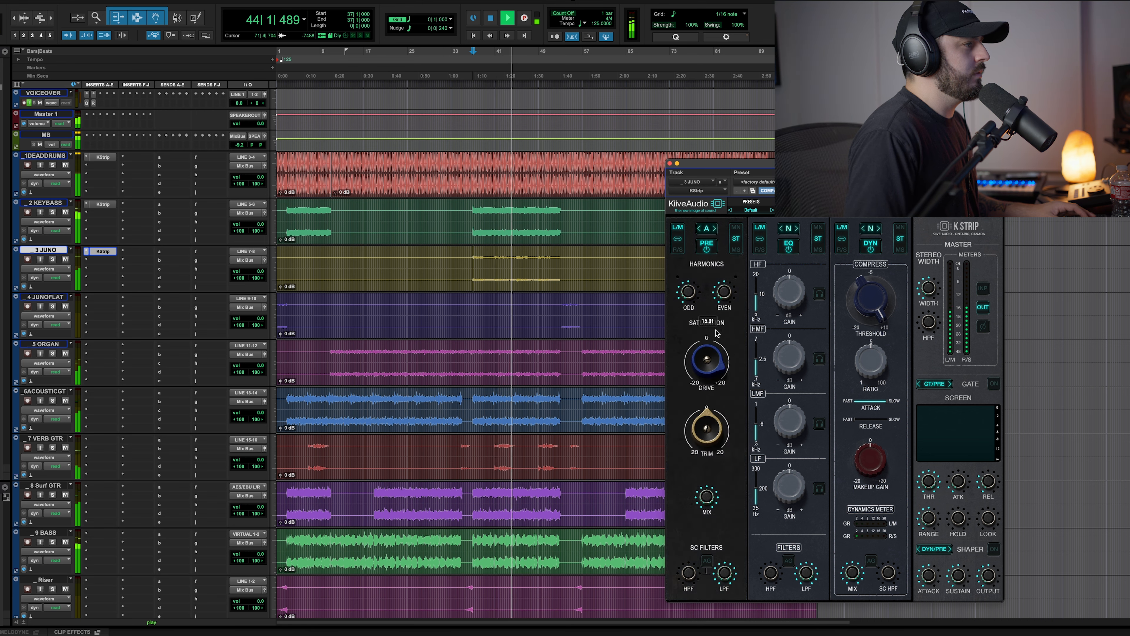
key("shift+s")
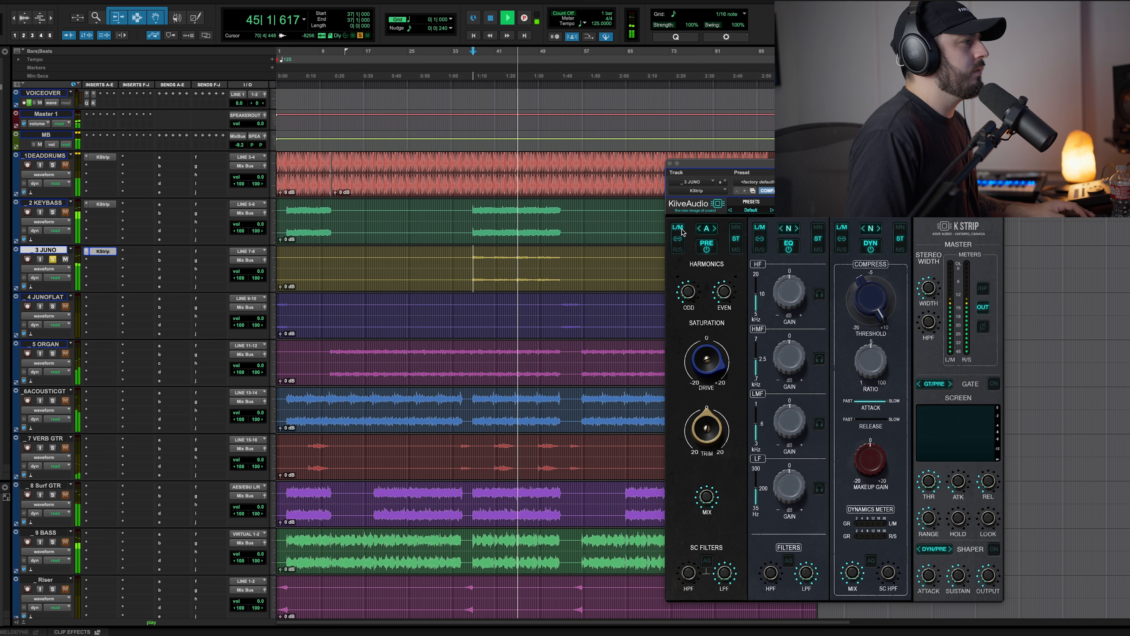
left_click(707, 248)
left_click(708, 248)
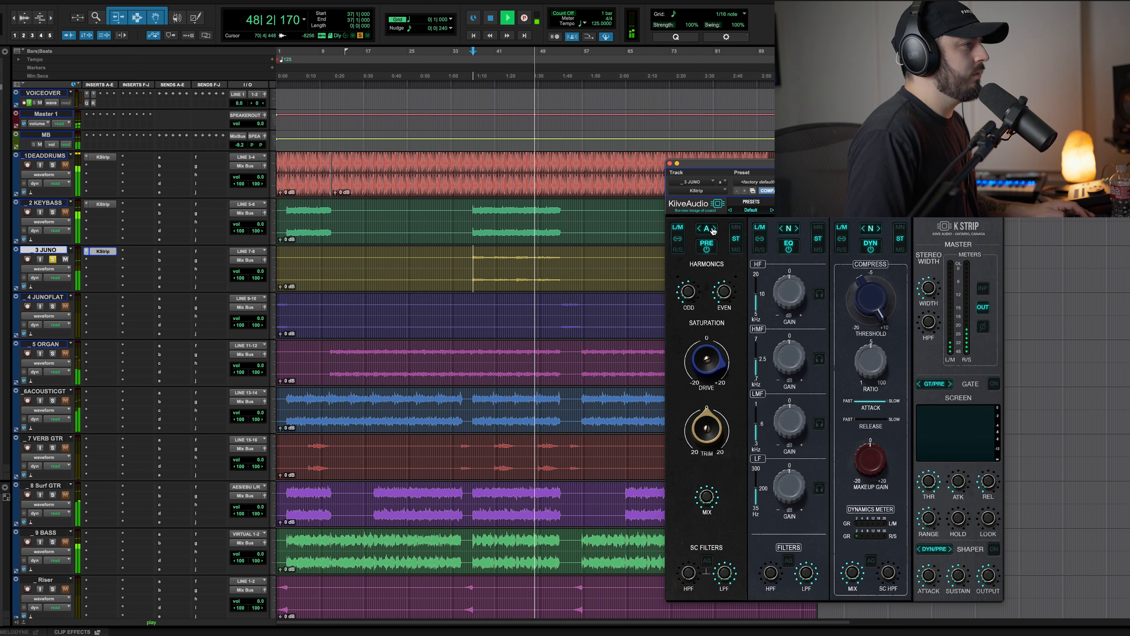
key("space")
Step: Switch the JUNO KStrip's EQ to model A and raise its LF gain during playback
left_click(797, 227)
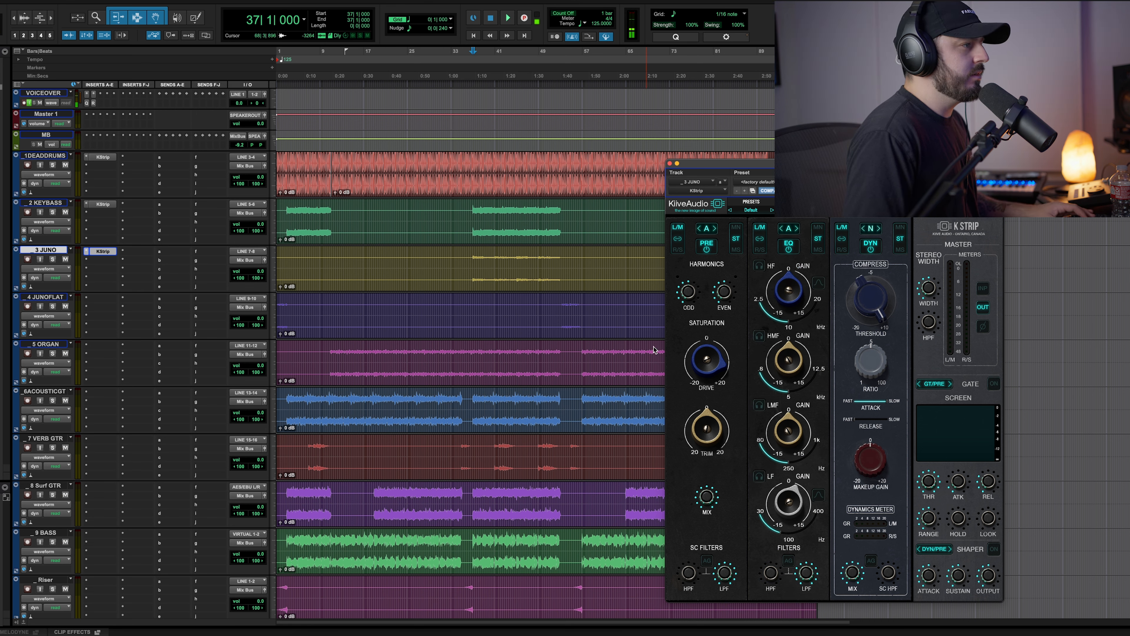
key("space")
mouse_move(796, 490)
left_click_drag(796, 491, 790, 474)
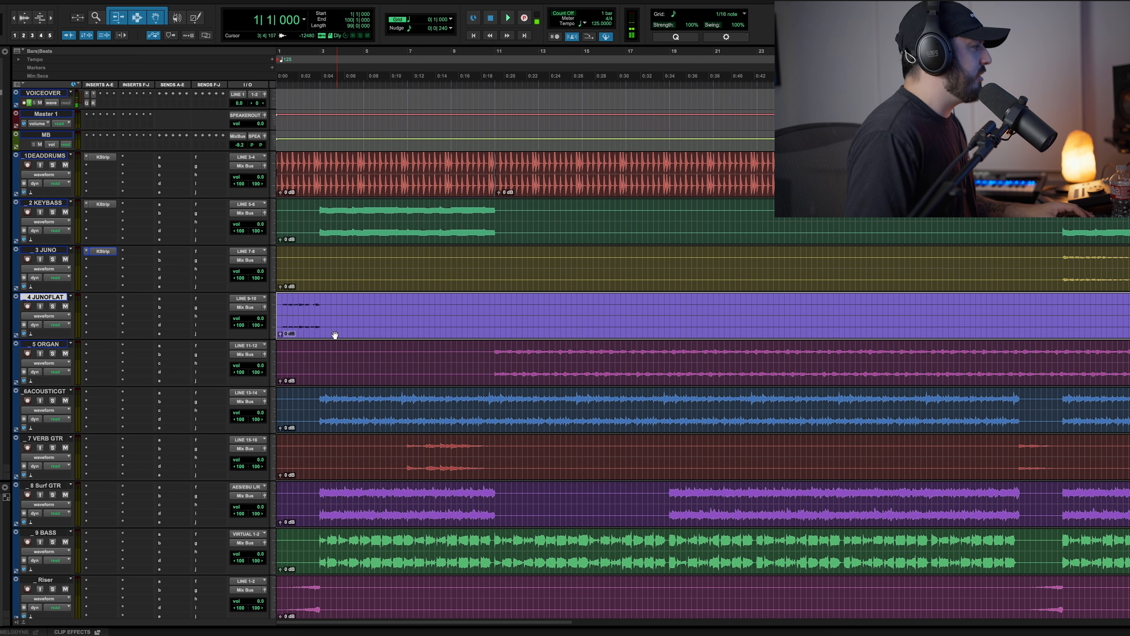
Step: Insert Kiive Audio's KStrip (stereo) on the JUNOFLAT track and move its window over the middle of the timeline
key("space")
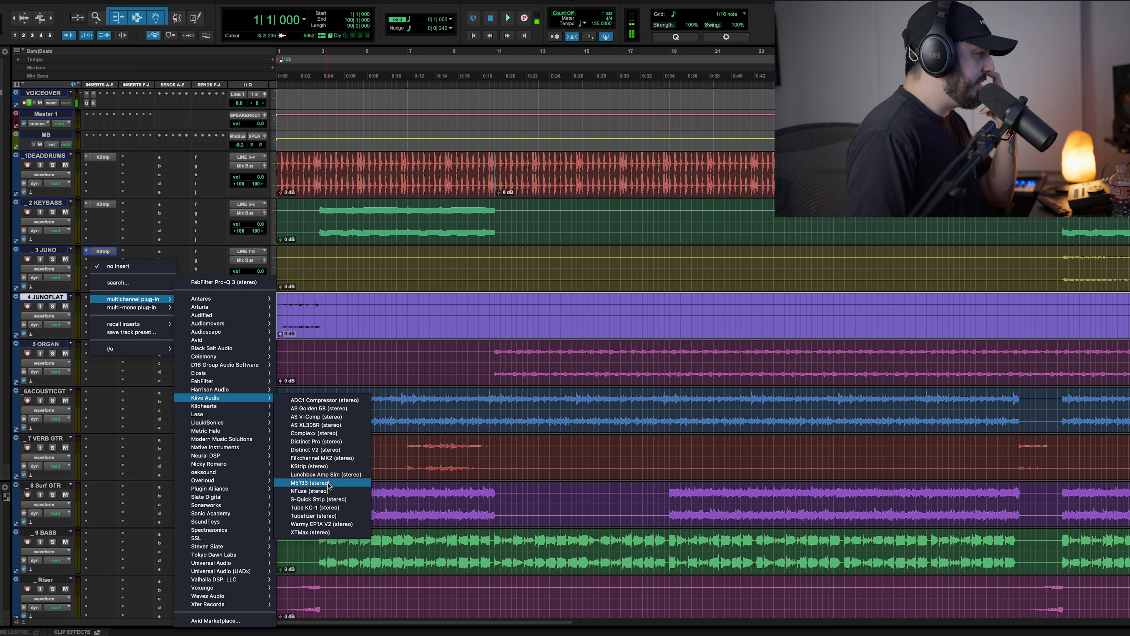
left_click(321, 466)
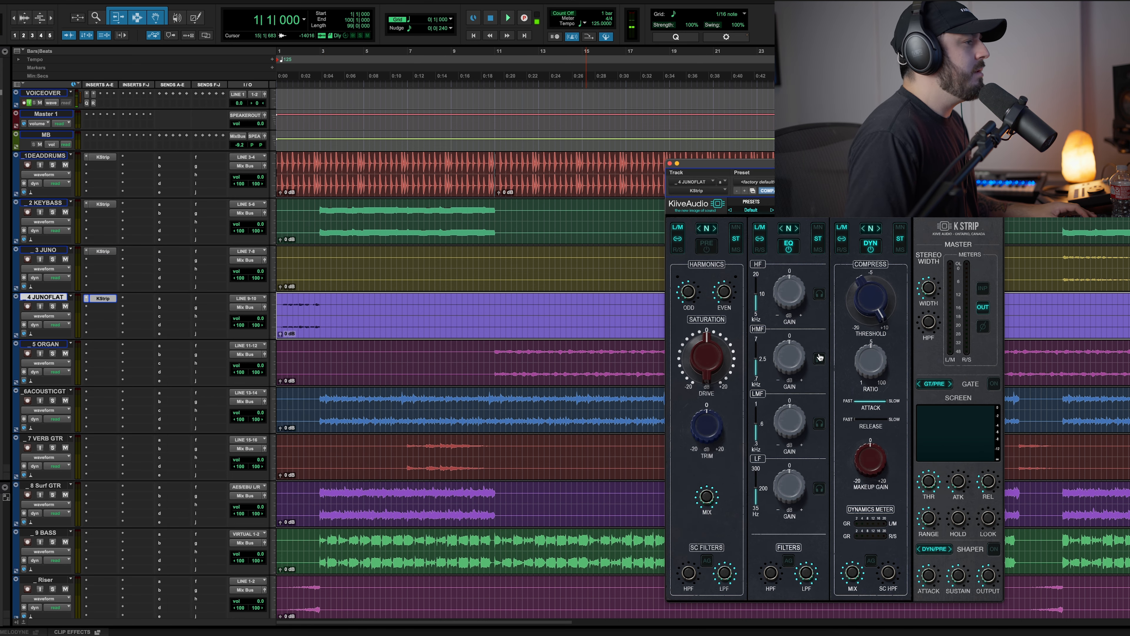
left_click_drag(764, 178, 478, 178)
Step: Enable the JUNOFLAT preamp, raise its saturation drive and switch it to model S during playback
key("space")
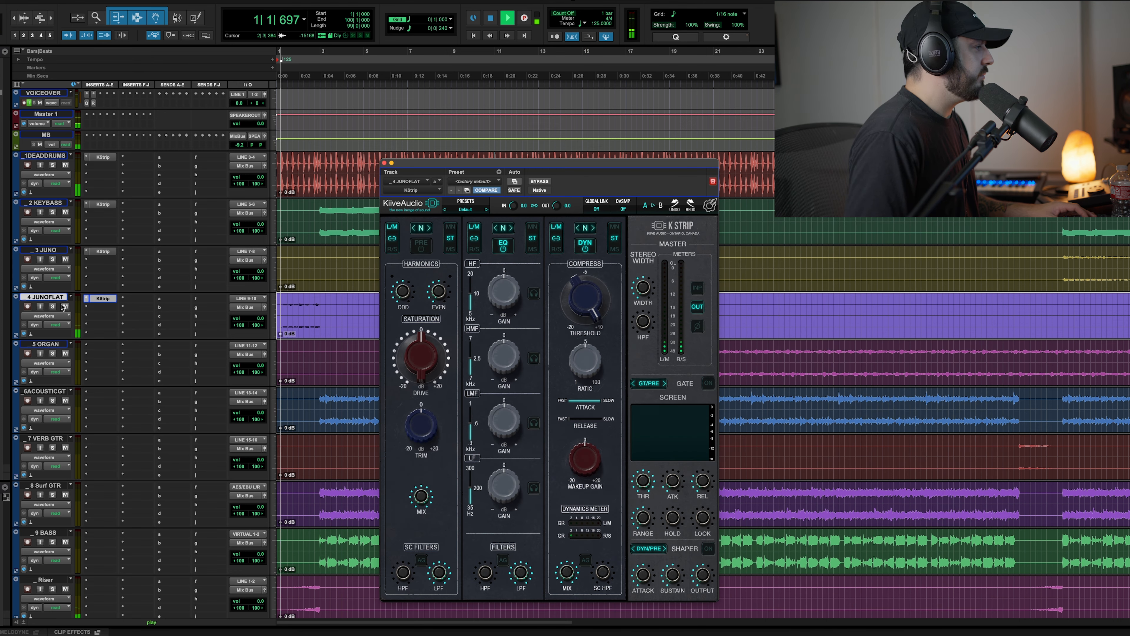
left_click(420, 244)
key("space")
key("space")
left_click_drag(421, 342, 418, 324)
key("space")
left_click(429, 228)
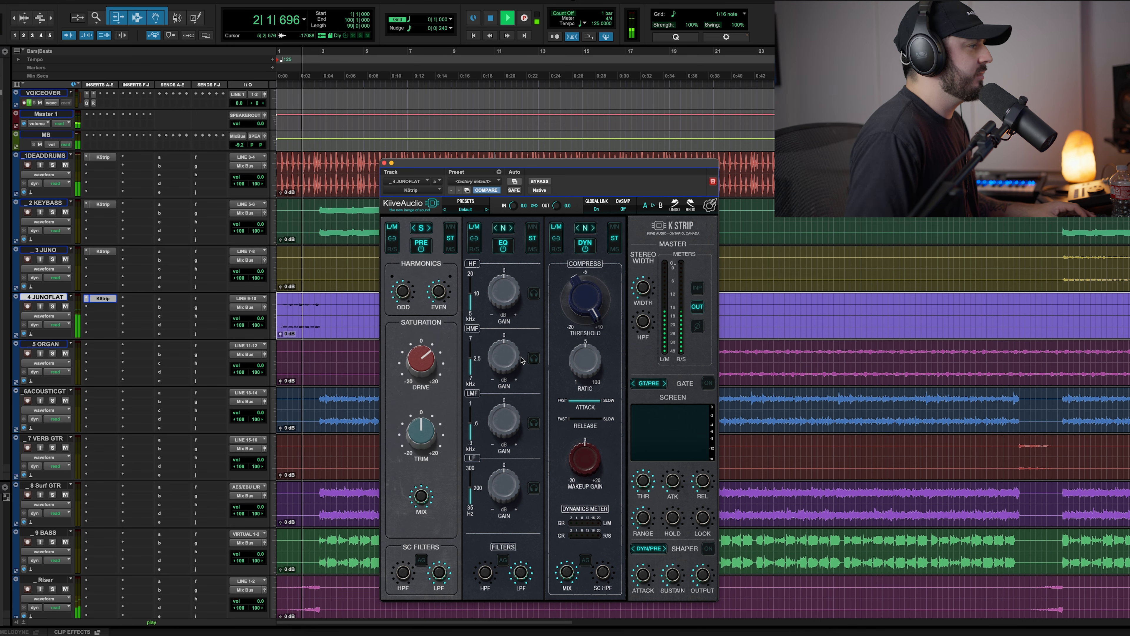
Step: Boost the JUNOFLAT EQ's HF gain to about 7.9 dB and set the compressor threshold to about 3.3 dB
key("space")
key("space")
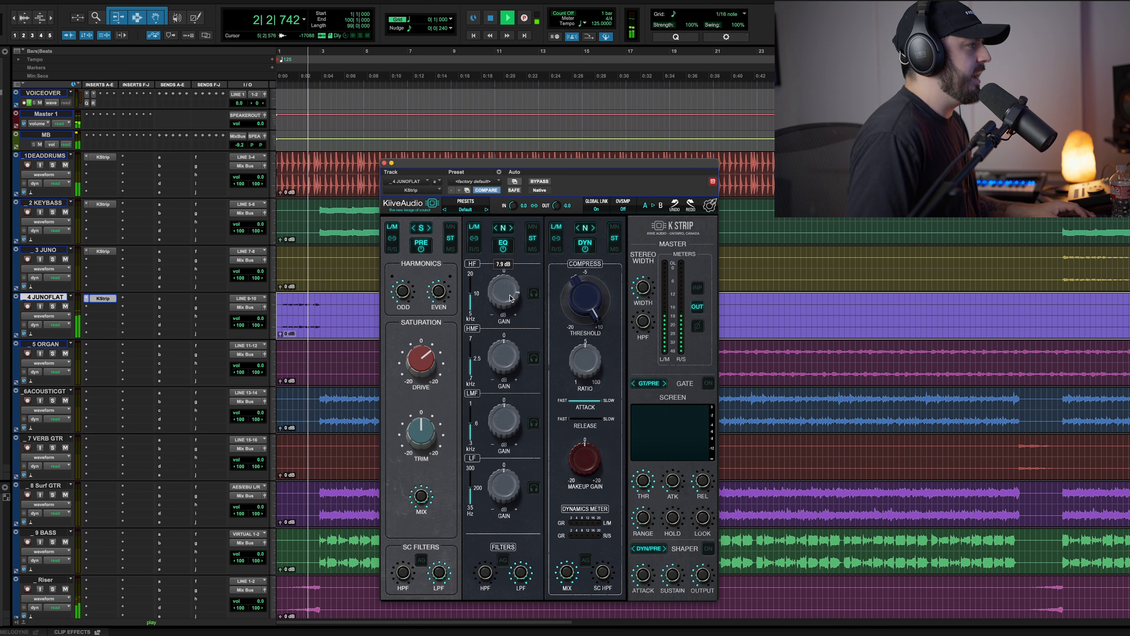
left_click_drag(588, 303, 587, 312)
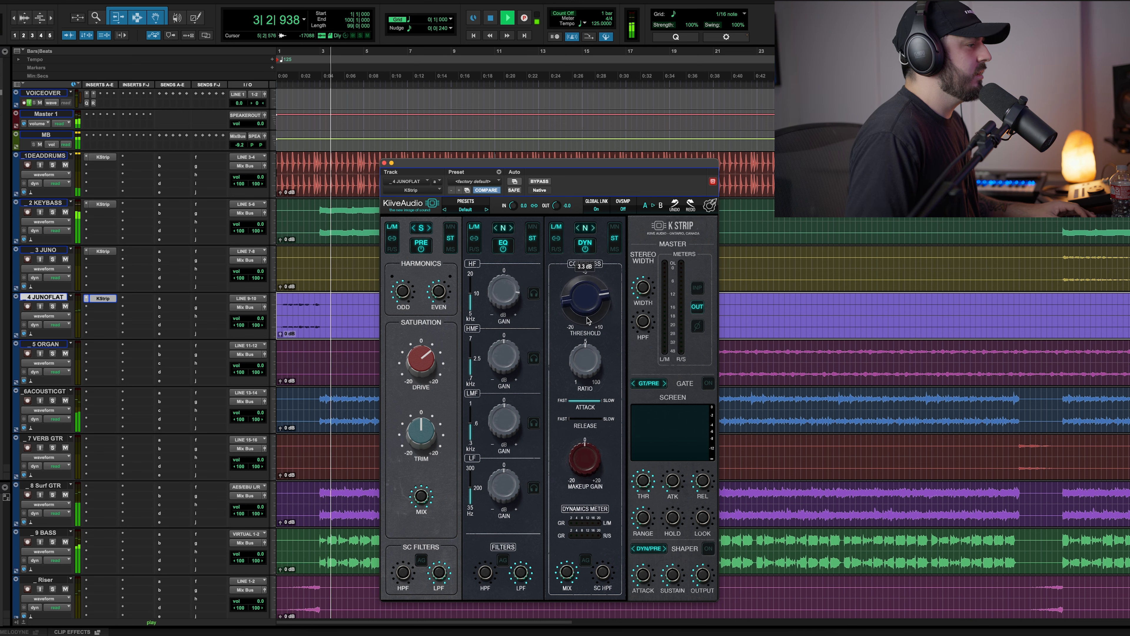
Step: Replay the JUNOFLAT part from the start, comparing its KStrip bypassed and active
key("space")
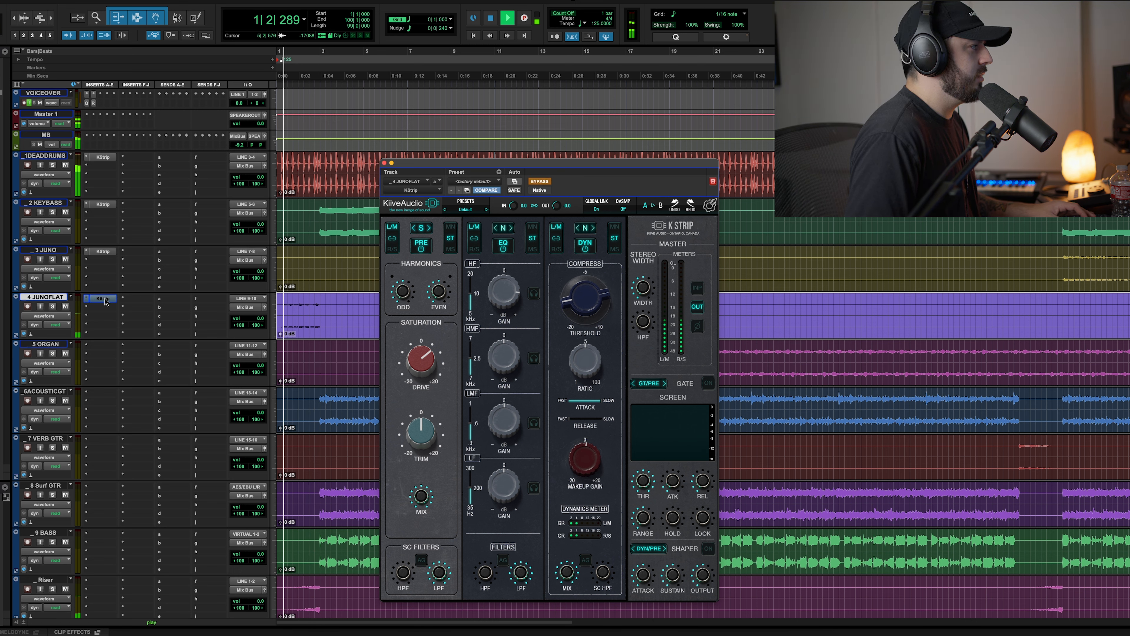
key("space")
left_click(105, 302, "super")
key("space")
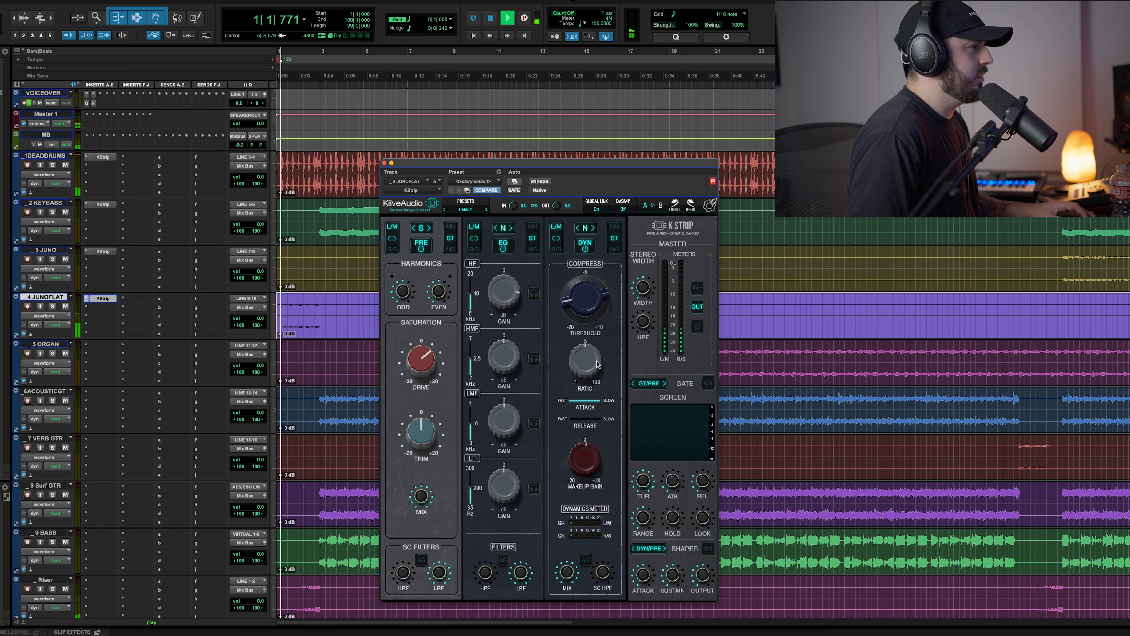
key("space")
key("space")
left_click(103, 299, "super")
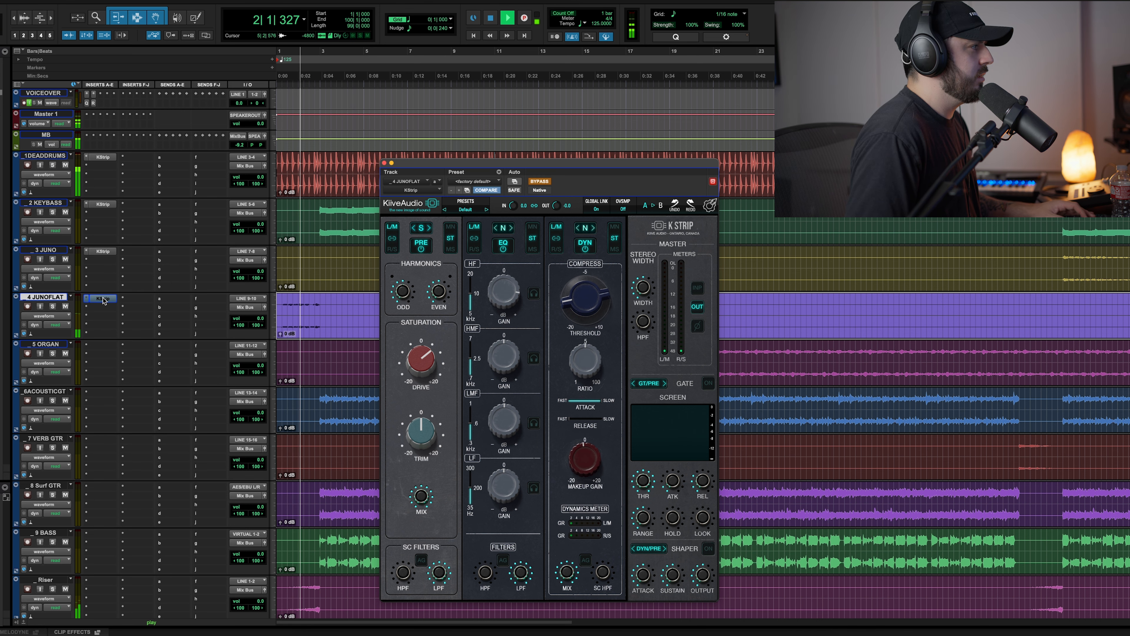
Step: Solo the ORGAN track and play it from bar 11
left_click(53, 355)
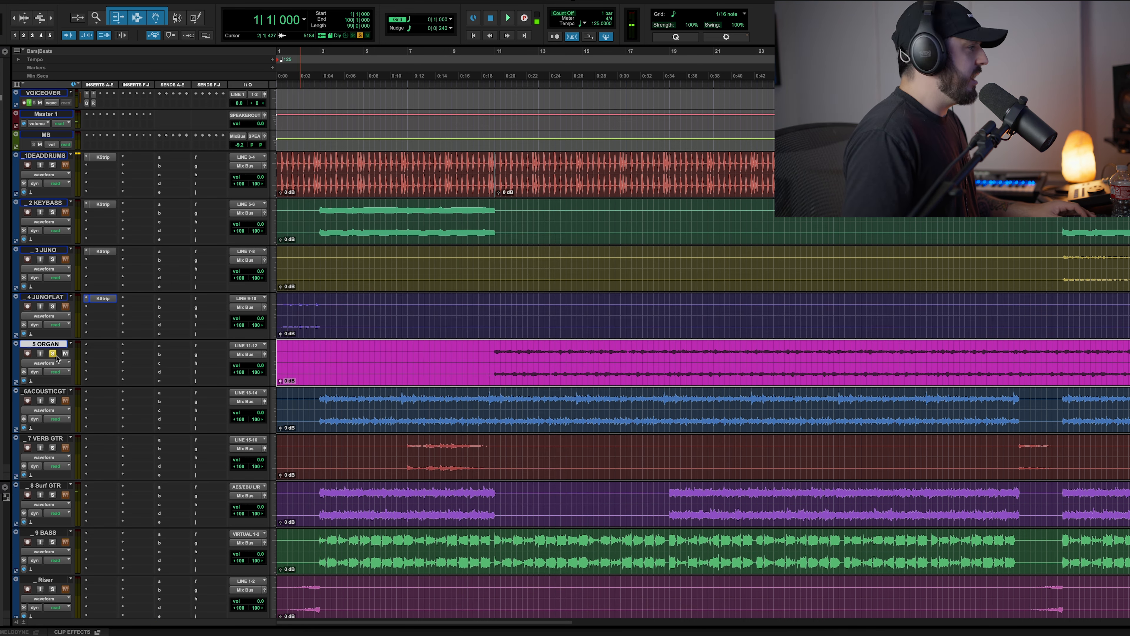
left_click(492, 372)
key("space")
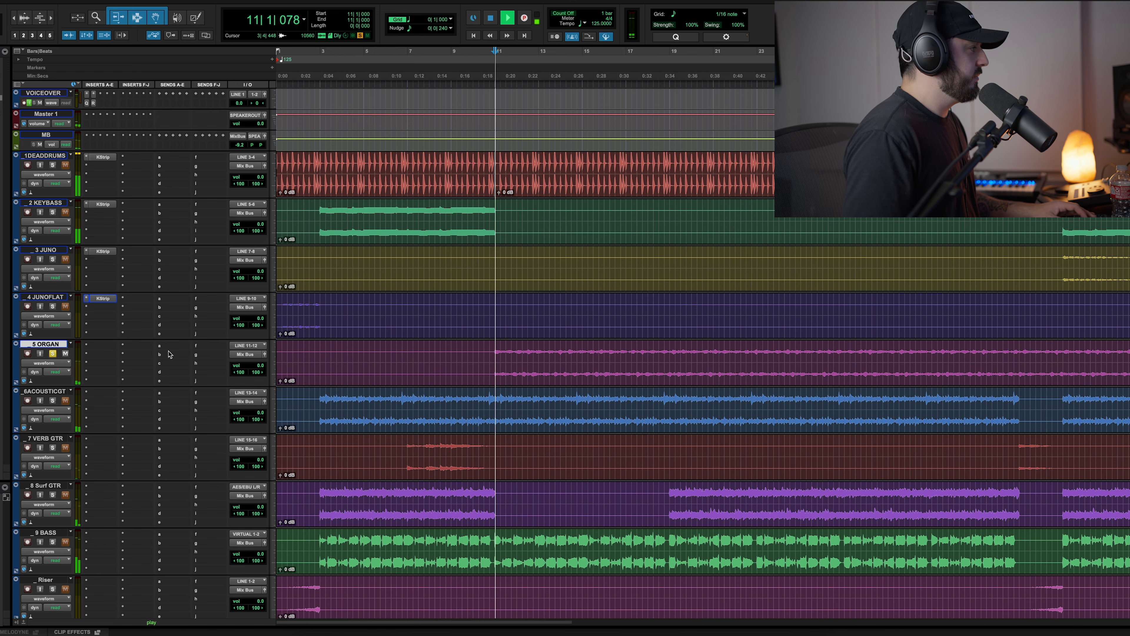
Step: Unsolo the ORGAN track, stop playback and insert KStrip (stereo) on it
left_click(53, 354)
key("space")
left_click(98, 349)
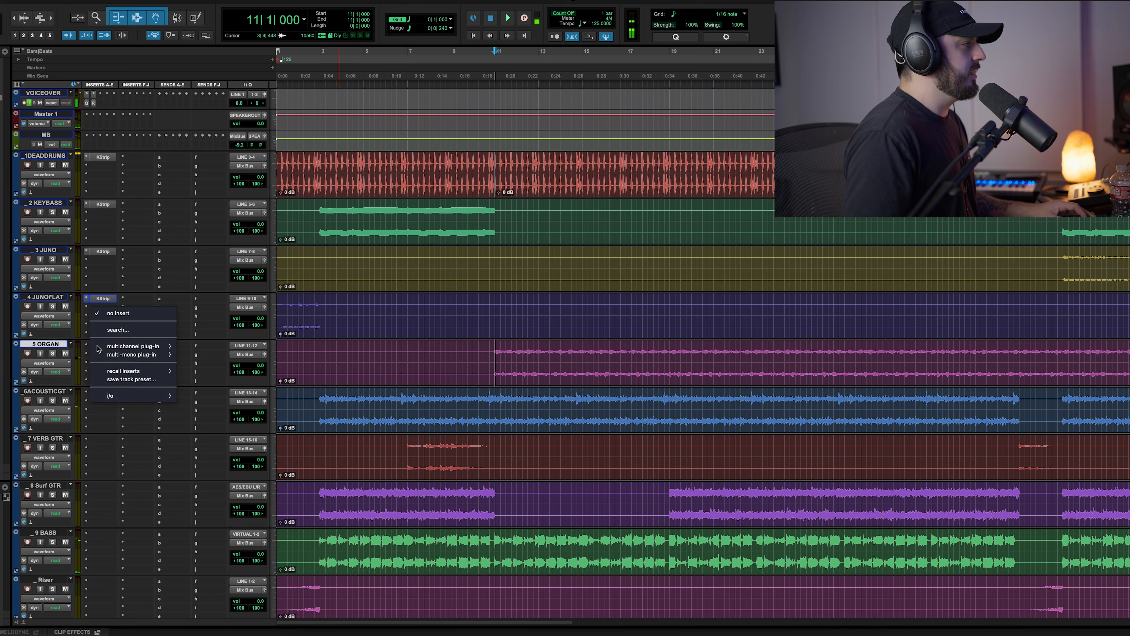
mouse_move(117, 347)
mouse_move(227, 407)
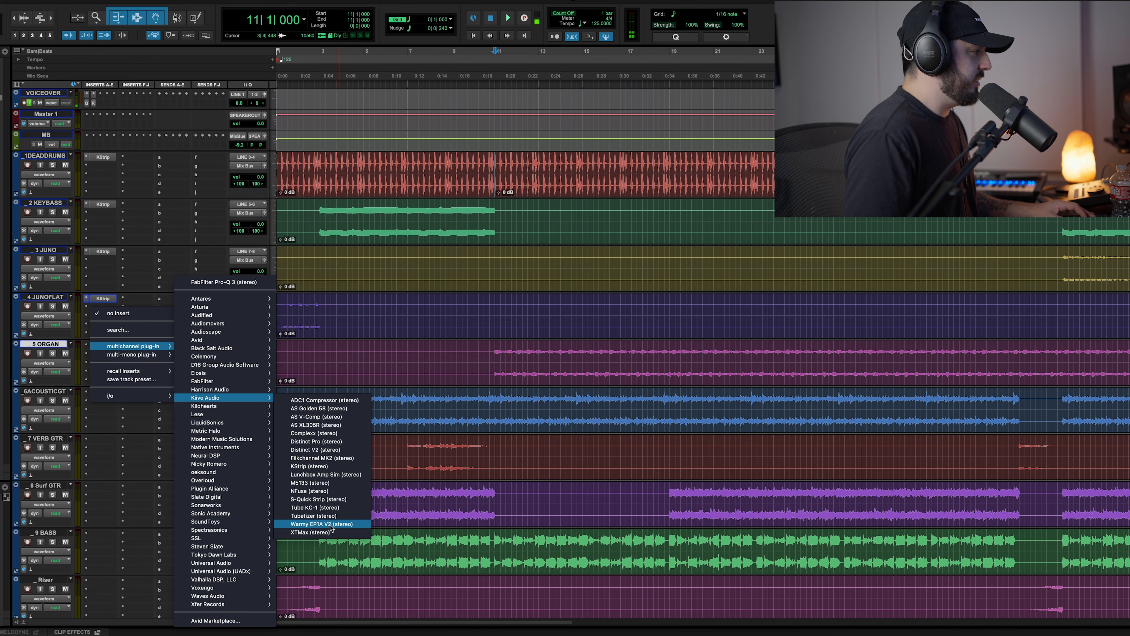
left_click(309, 465)
Step: Raise the saturation drive of ORGAN's enabled preamp during playback and turn Global Link on
key("space")
left_click(418, 249)
left_click_drag(421, 354, 422, 339)
mouse_move(420, 426)
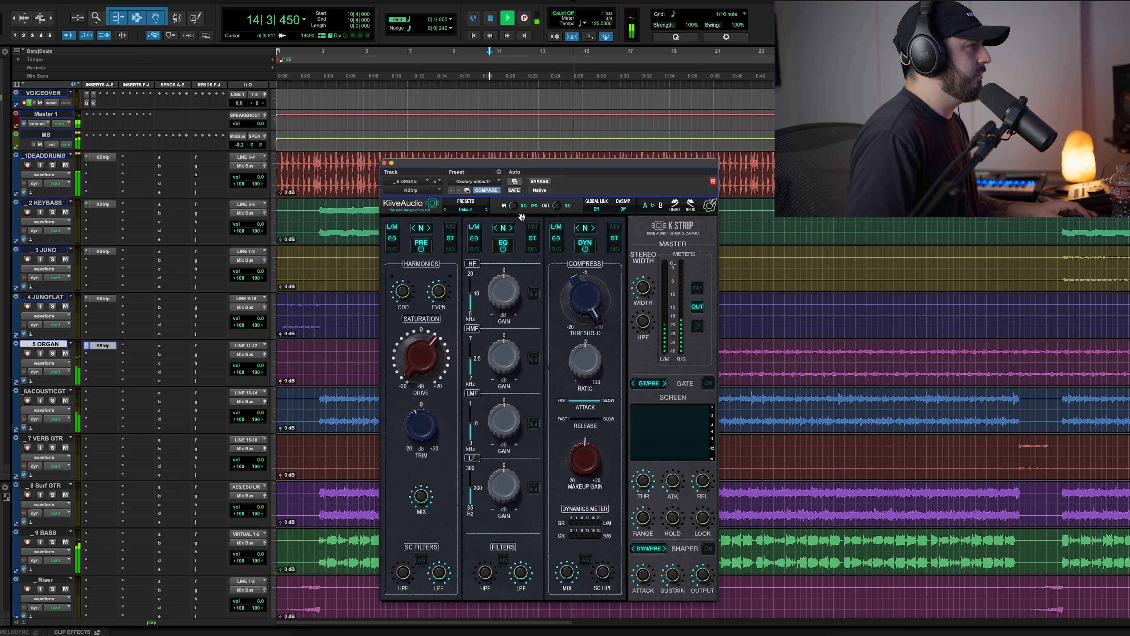
left_click(597, 209)
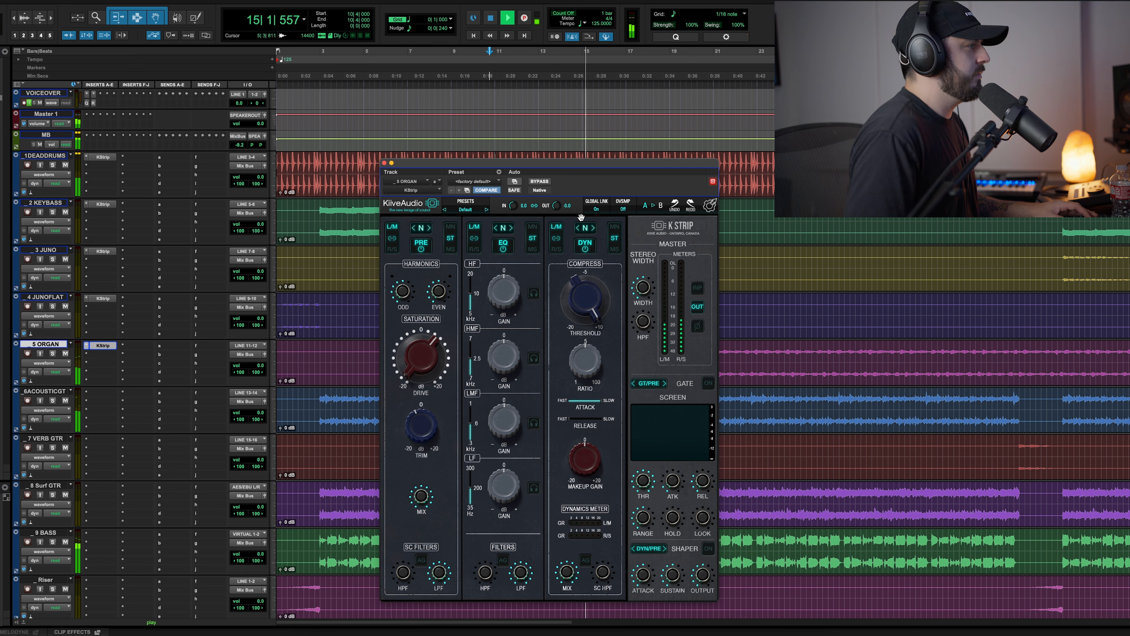
Step: Compare the ORGAN preamp's models A and S, settle on S and lower its trim to about -11.5
left_click(429, 228)
mouse_move(423, 336)
left_mouse_down()
mouse_move(425, 345)
mouse_move(425, 332)
left_mouse_up()
left_click_drag(421, 429, 442, 370)
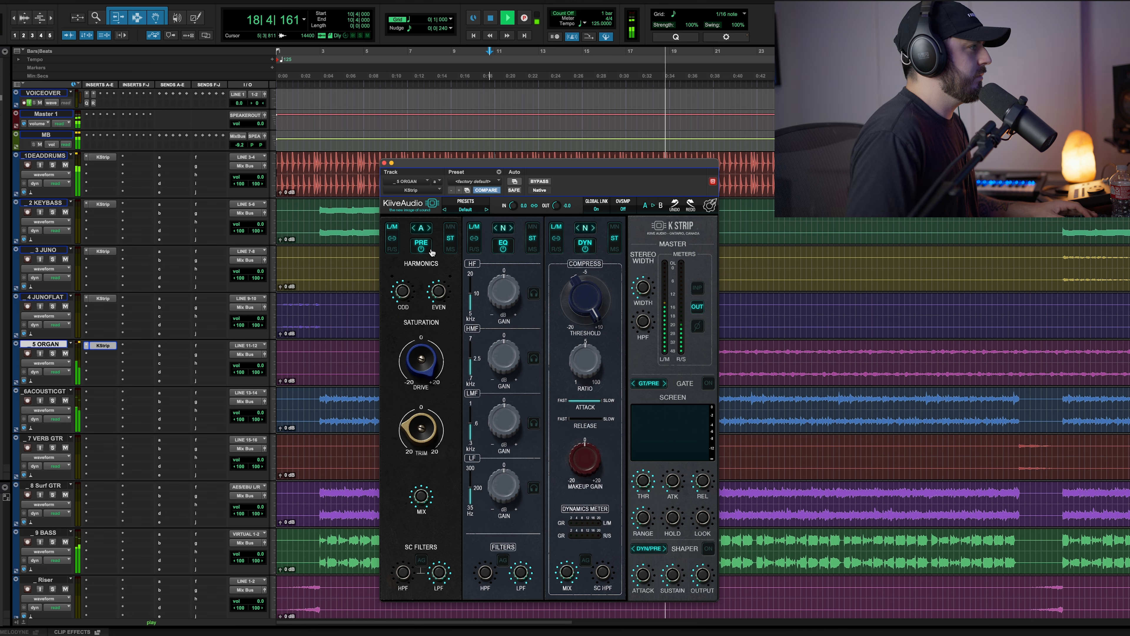
left_click(429, 228)
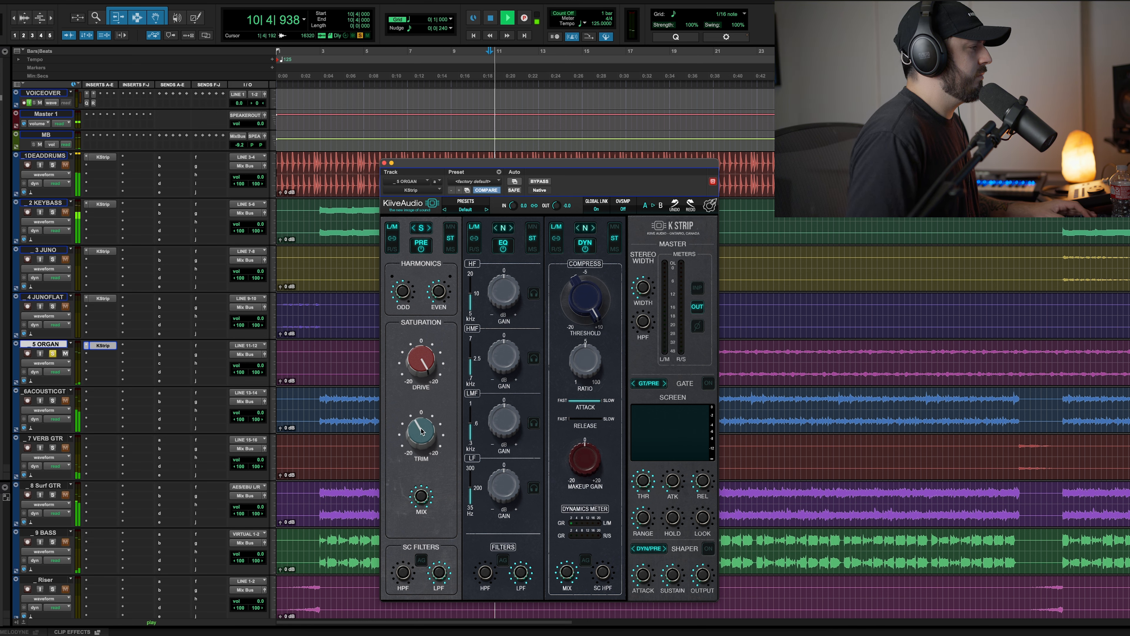
left_click_drag(422, 431, 426, 457)
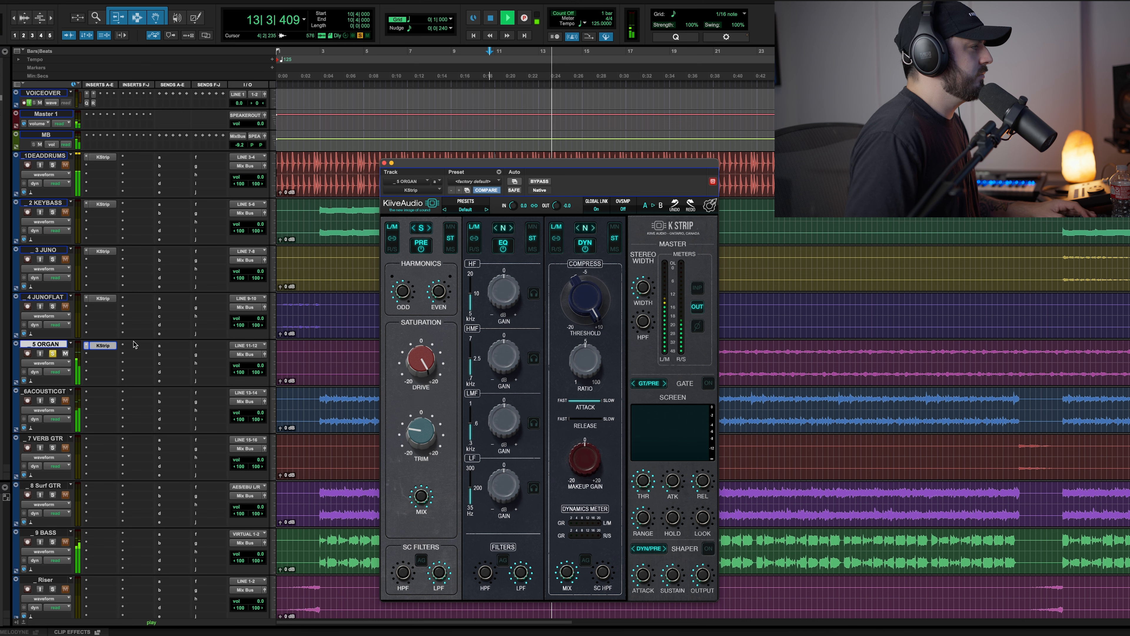
mouse_move(427, 428)
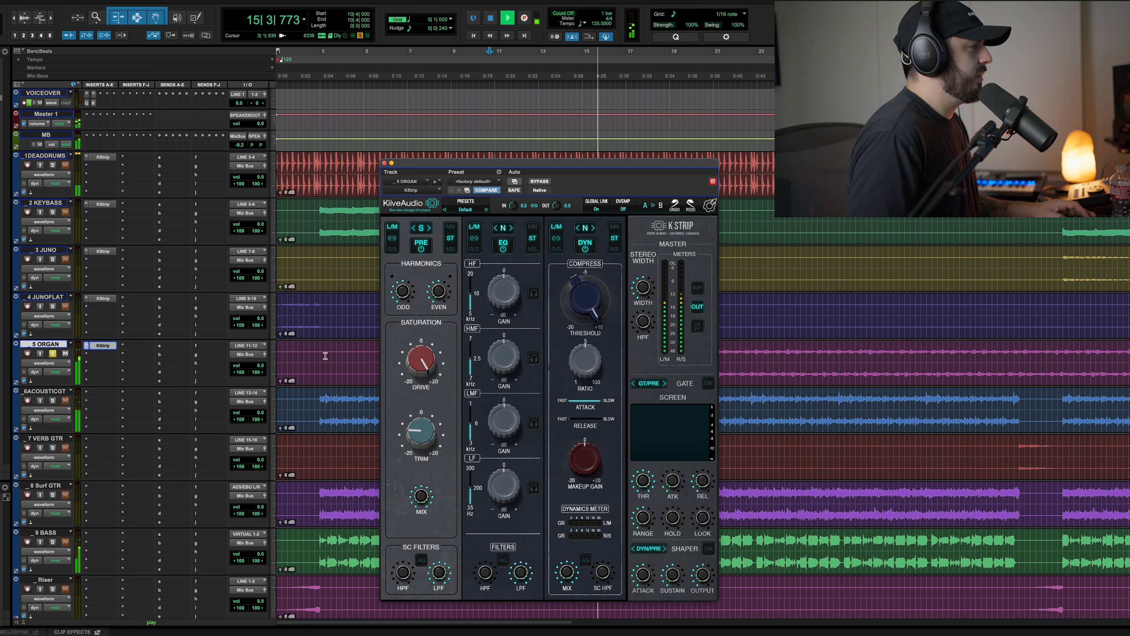
mouse_move(419, 360)
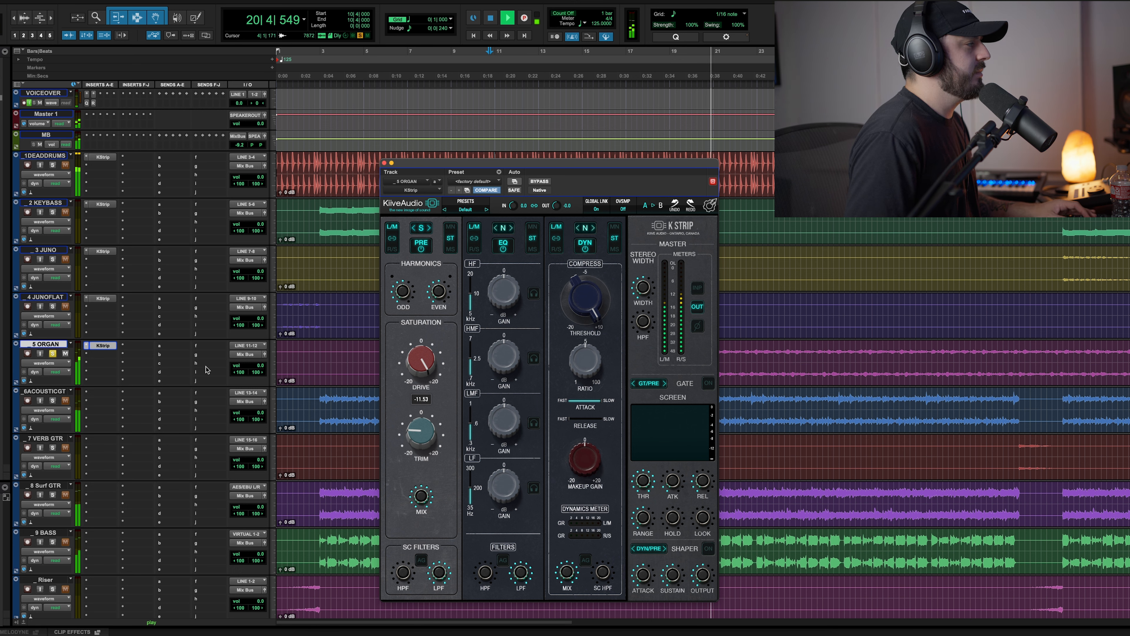
Step: Listen to the ORGAN in the full mix, solo it again and stop playback
left_click(52, 353)
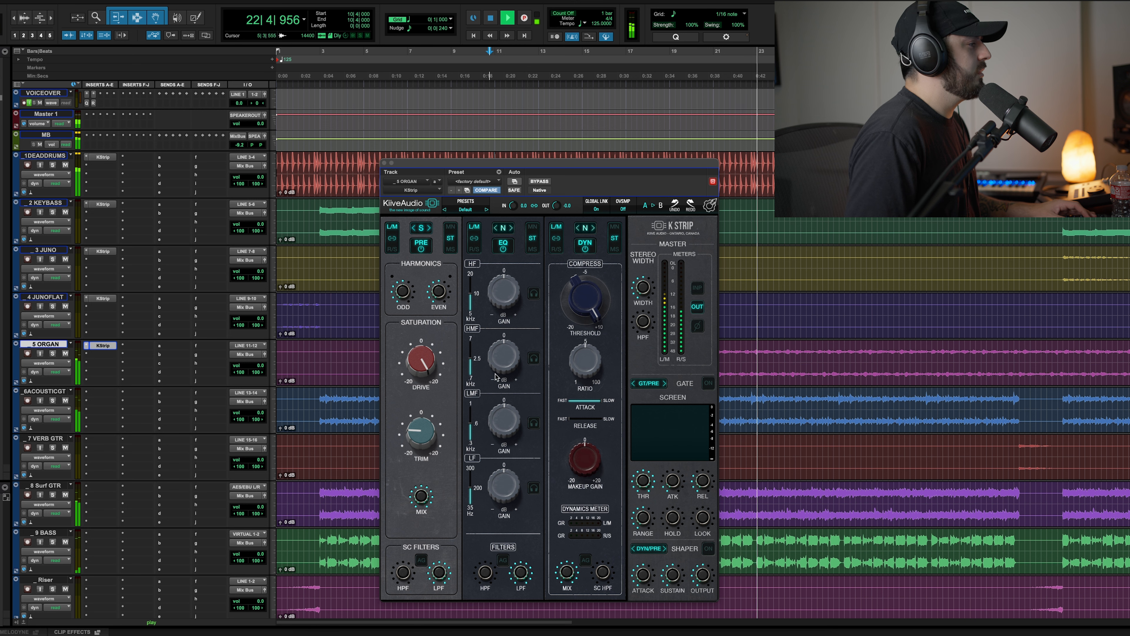
left_click(430, 431)
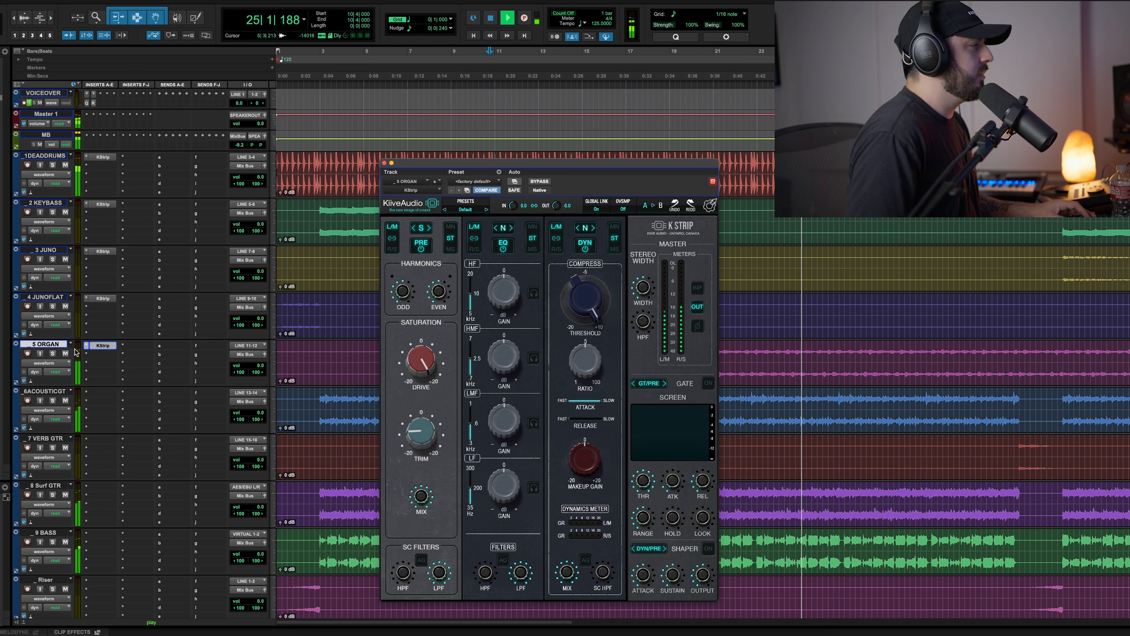
left_click(53, 353)
key("space")
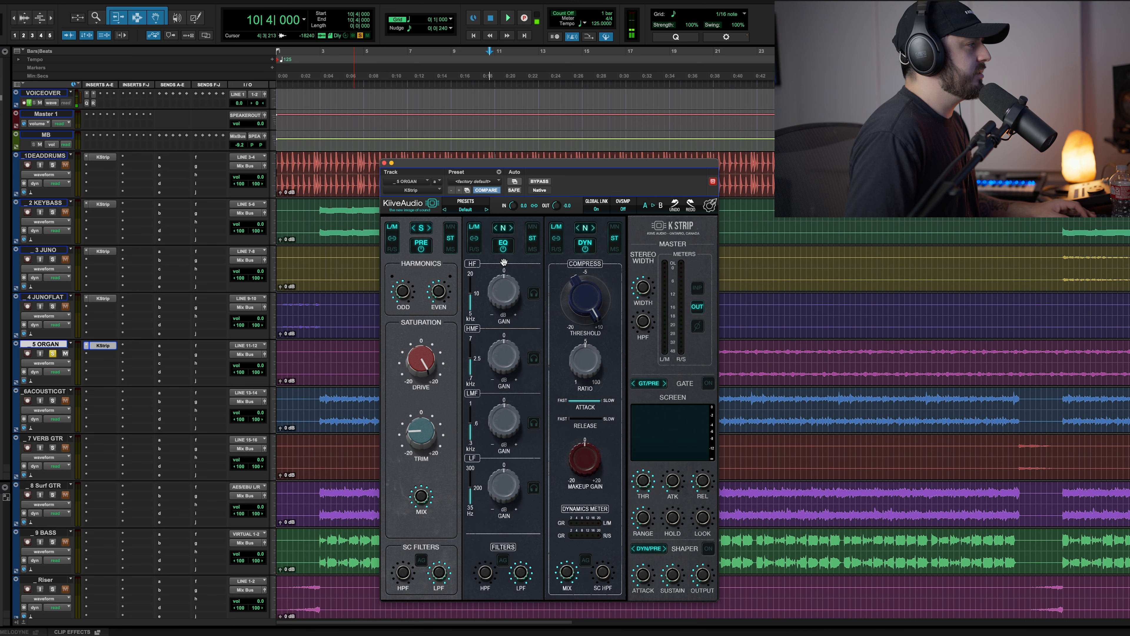
Step: Boost the ORGAN EQ's HF gain to about 9.2 dB and compare EQ models N, A and S, settling on A
key("space")
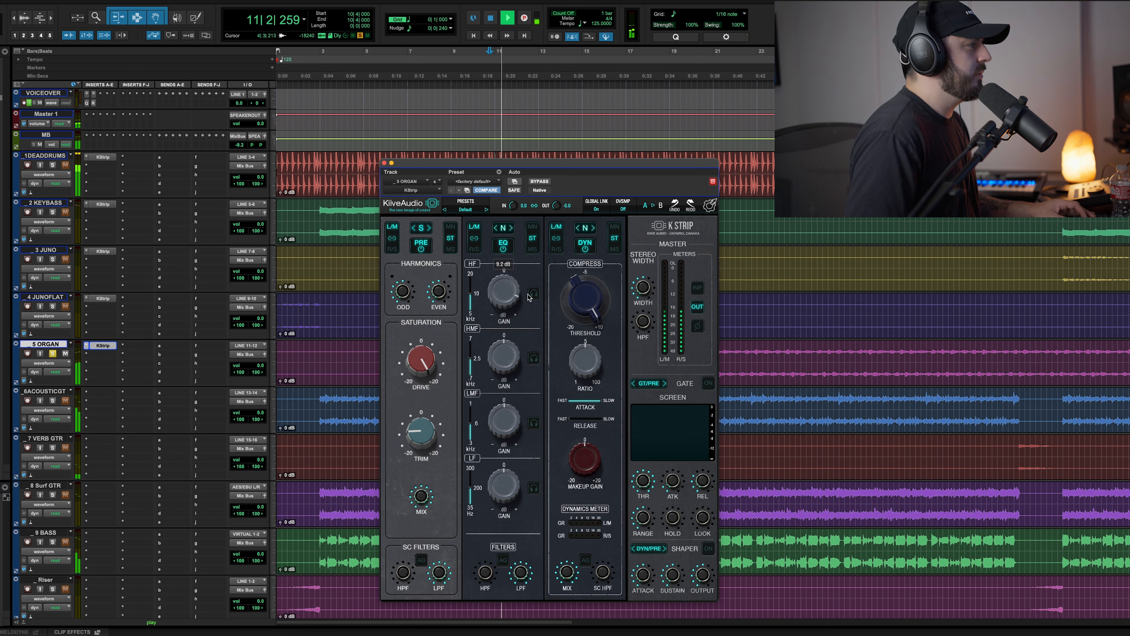
mouse_move(471, 295)
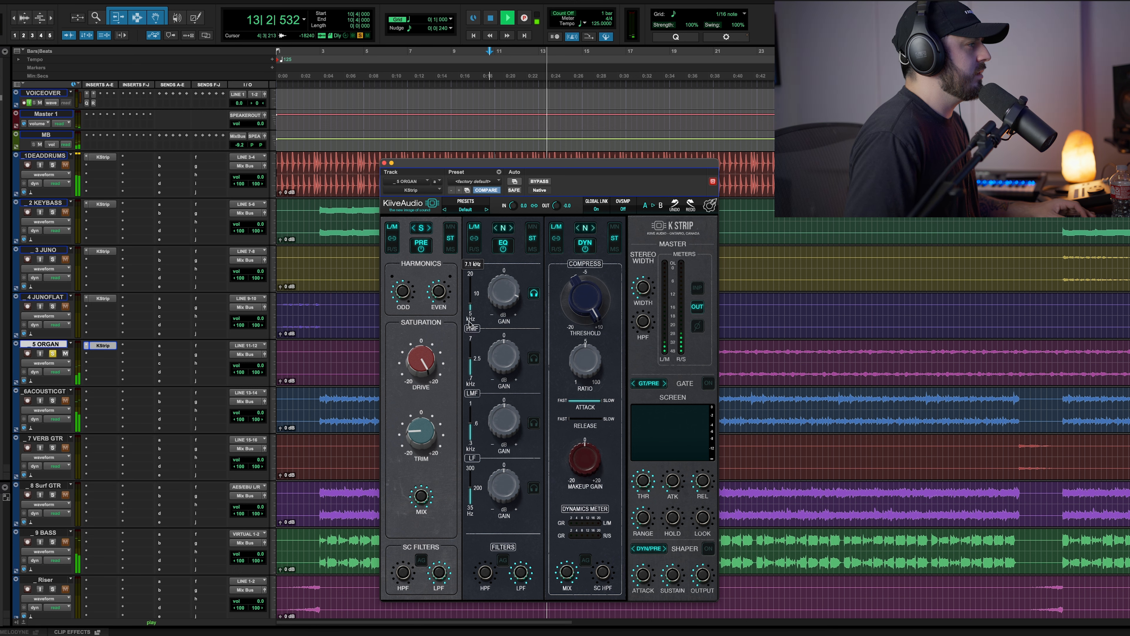
left_click(511, 228)
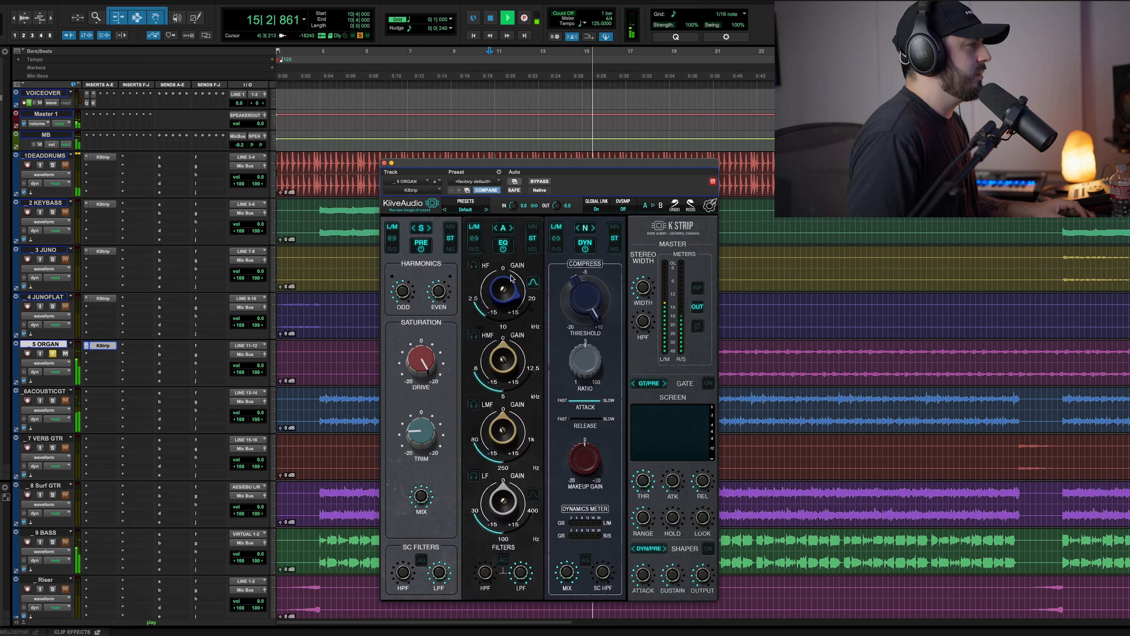
left_click(511, 228)
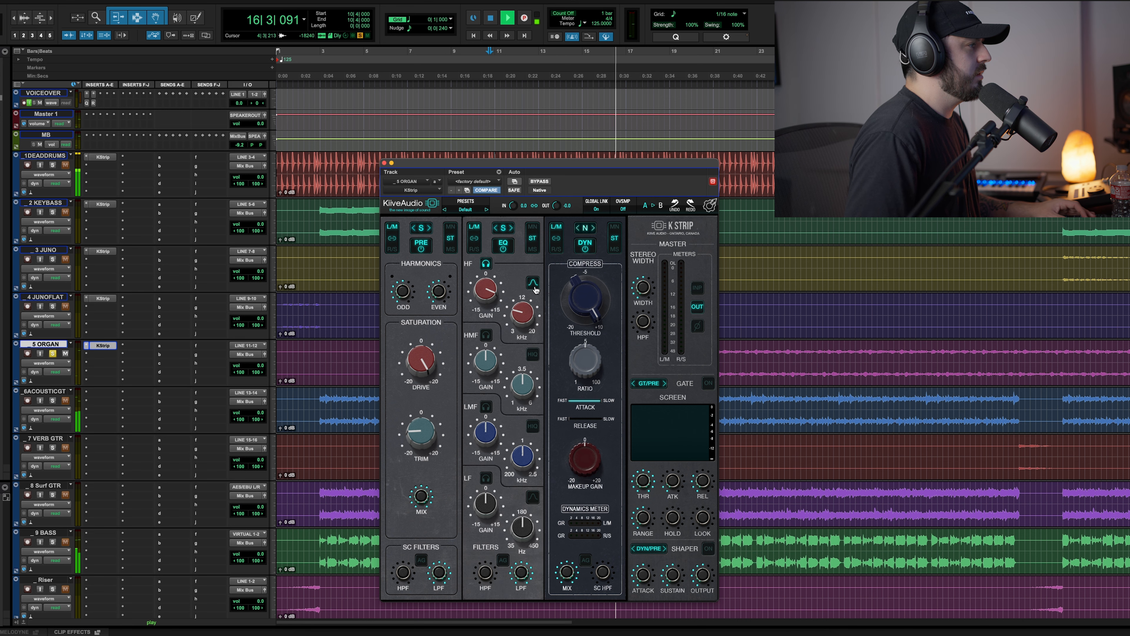
left_click(495, 228)
Step: Compare the ORGAN EQ bypassed and active, and reduce its HF gain
left_click(503, 249)
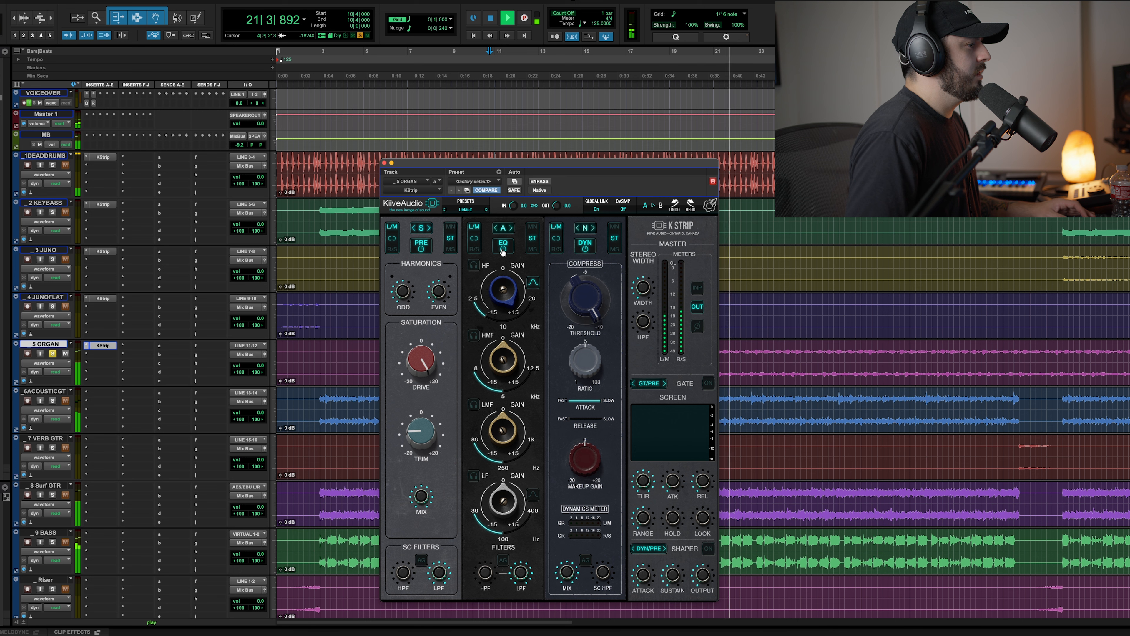
left_click(503, 250)
left_click(503, 250)
left_click_drag(505, 290, 507, 315)
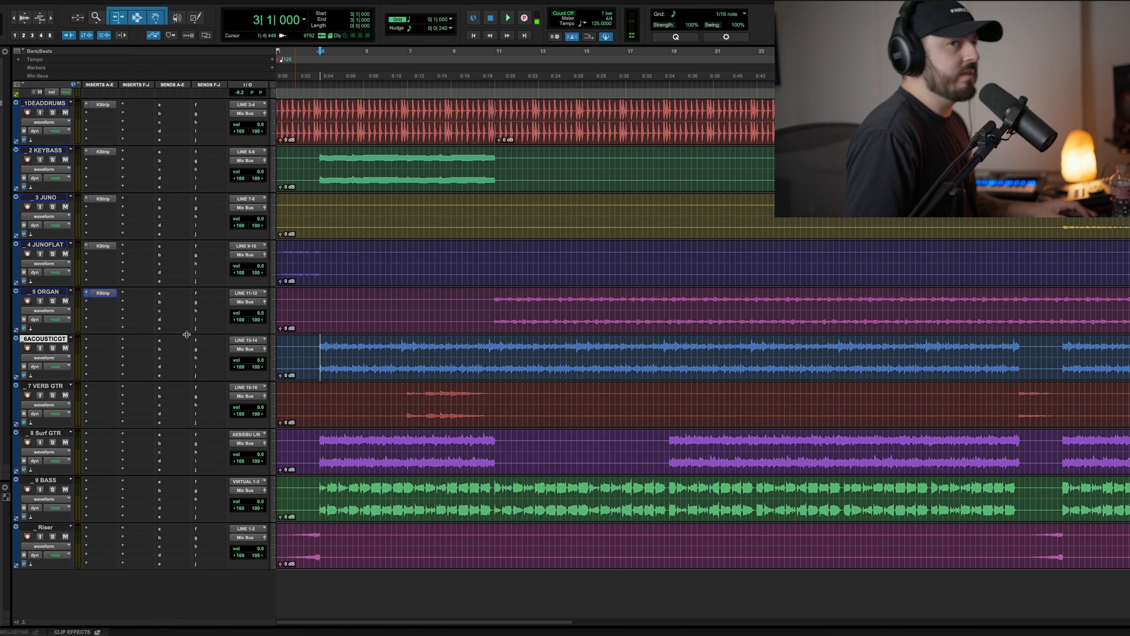
Step: Play the acoustic guitar from bar 3 soloed and within the full mix
left_click(52, 348)
key("space")
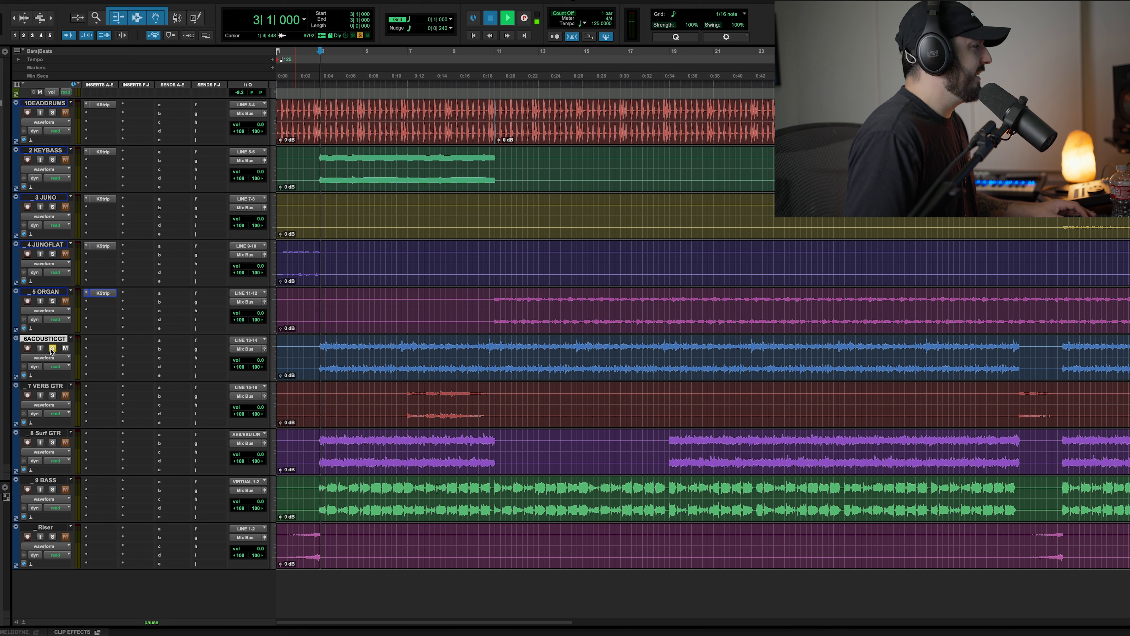
left_click(52, 349)
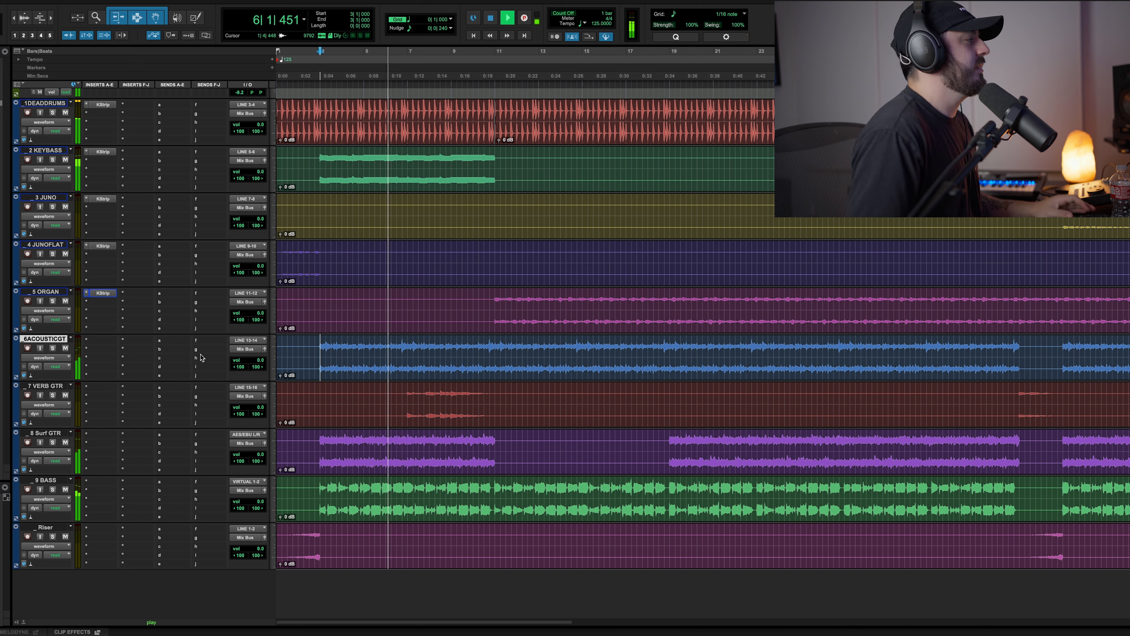
Step: Stop playback and insert KStrip (stereo) on the acoustic guitar track
key("space")
left_click(103, 349)
mouse_move(126, 343)
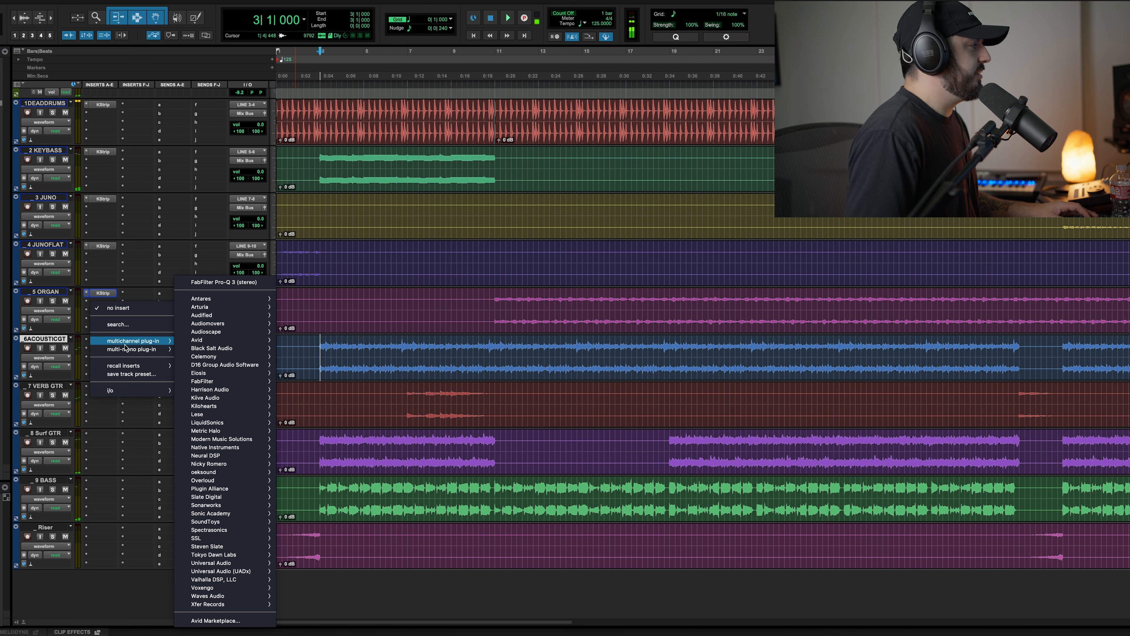
mouse_move(222, 399)
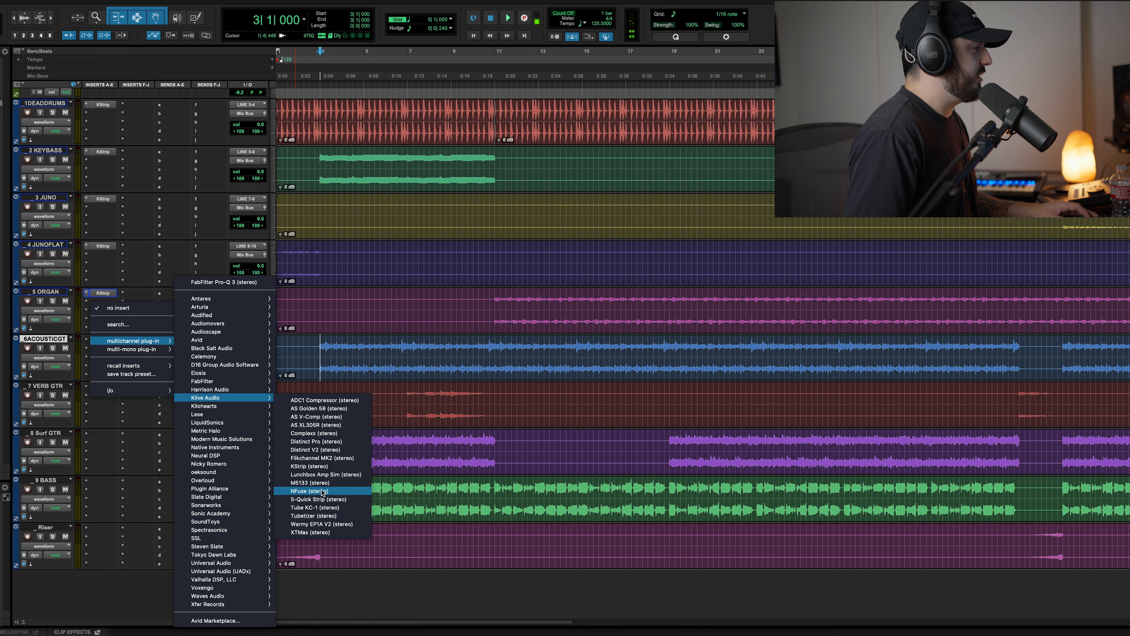
left_click(315, 466)
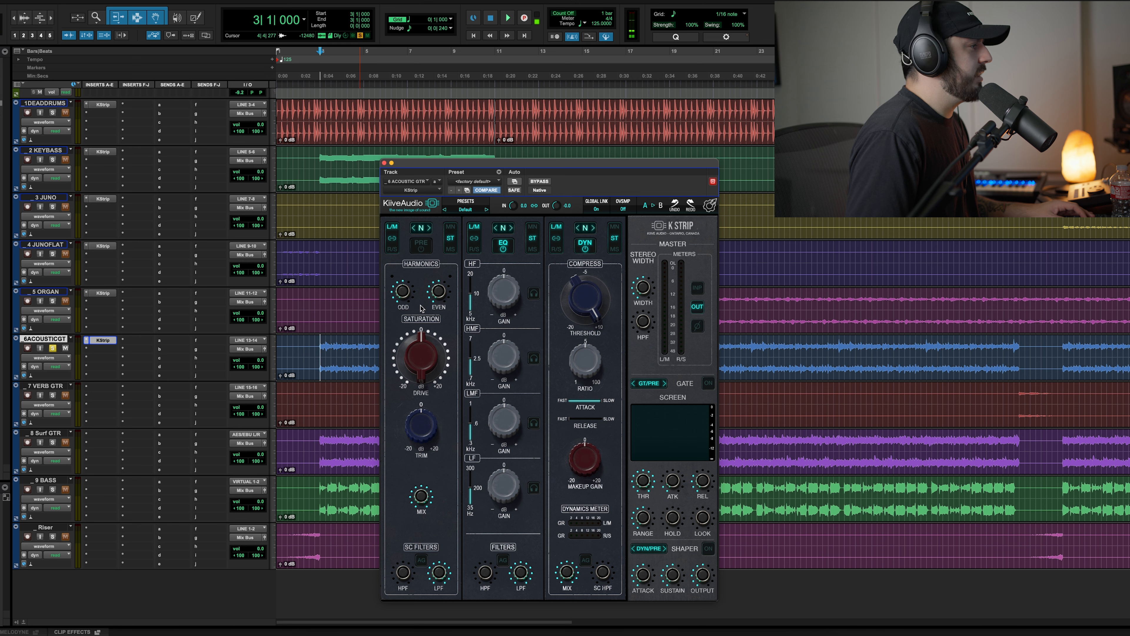
Step: Boost the acoustic guitar's HF band by about 6.4 dB and tune it to about 12.1 kHz with band listen
key("space")
left_click_drag(507, 303, 513, 278)
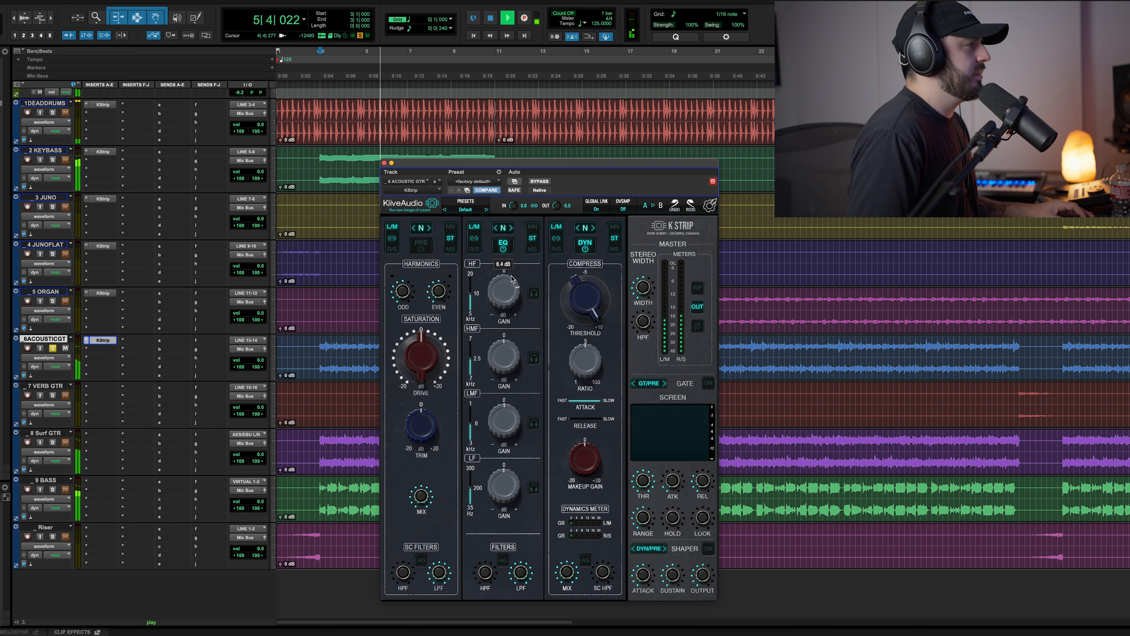
left_click_drag(471, 293, 472, 288)
left_click(534, 294)
left_click_drag(470, 290, 472, 281)
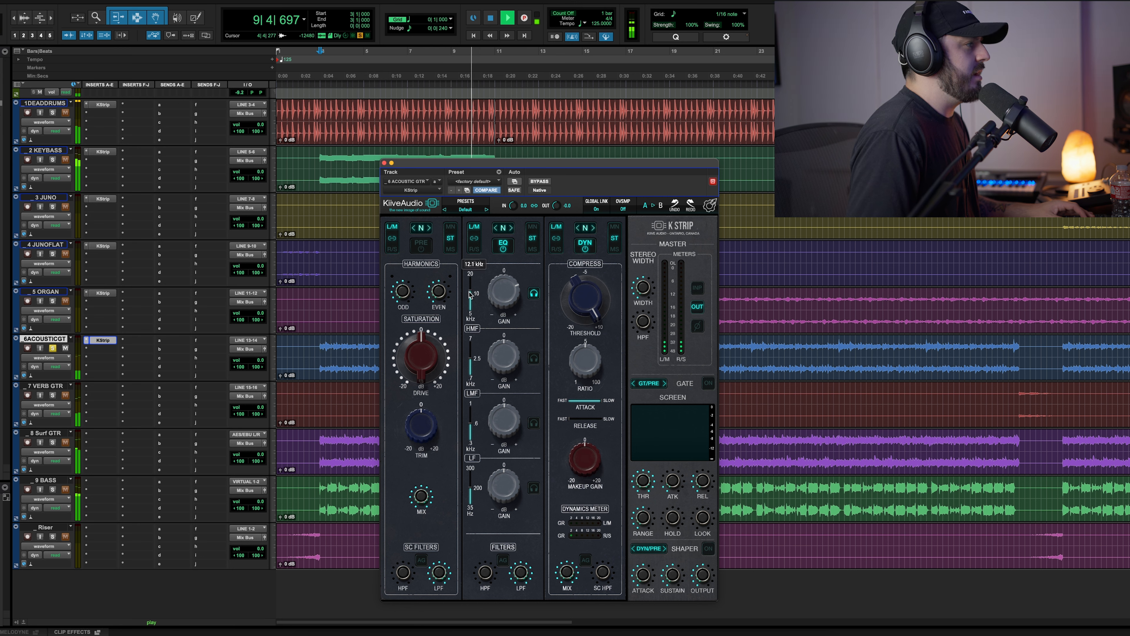
left_click(534, 296)
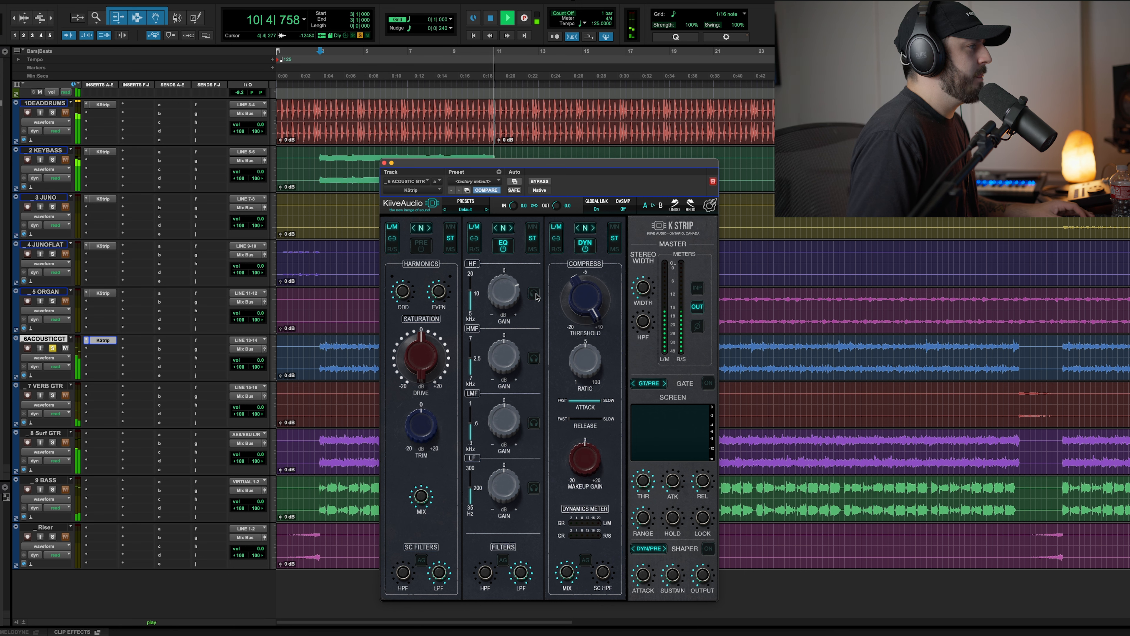
Step: Cut the acoustic guitar's LF band by about 2.7 dB near 204 Hz and set the high-pass filter to about 106 Hz
left_click(534, 489)
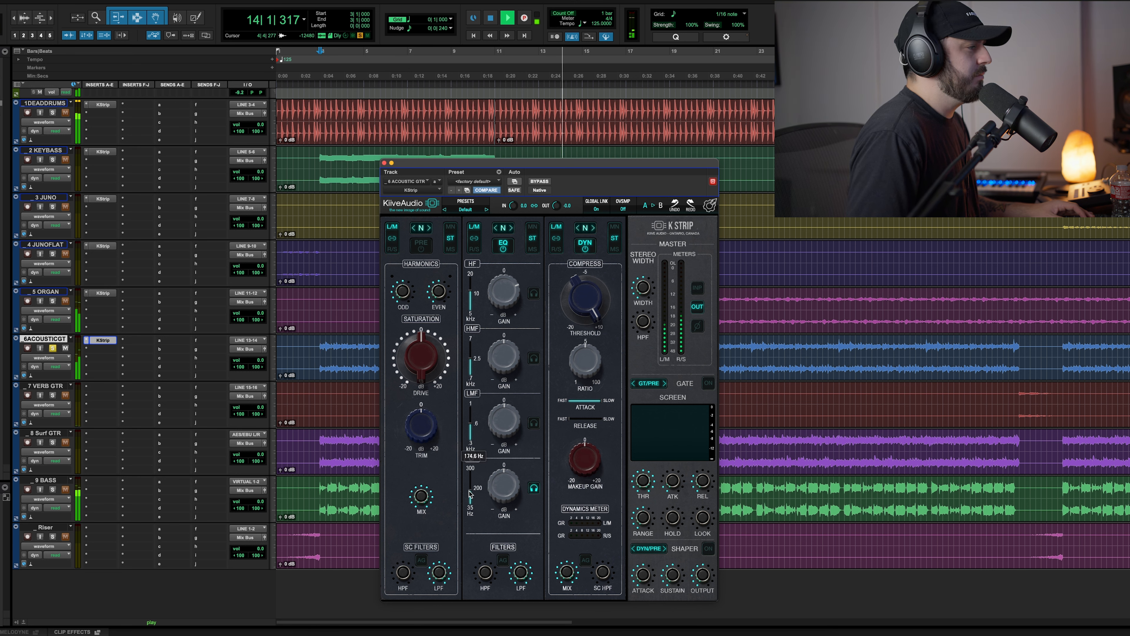
left_click_drag(470, 481, 472, 482)
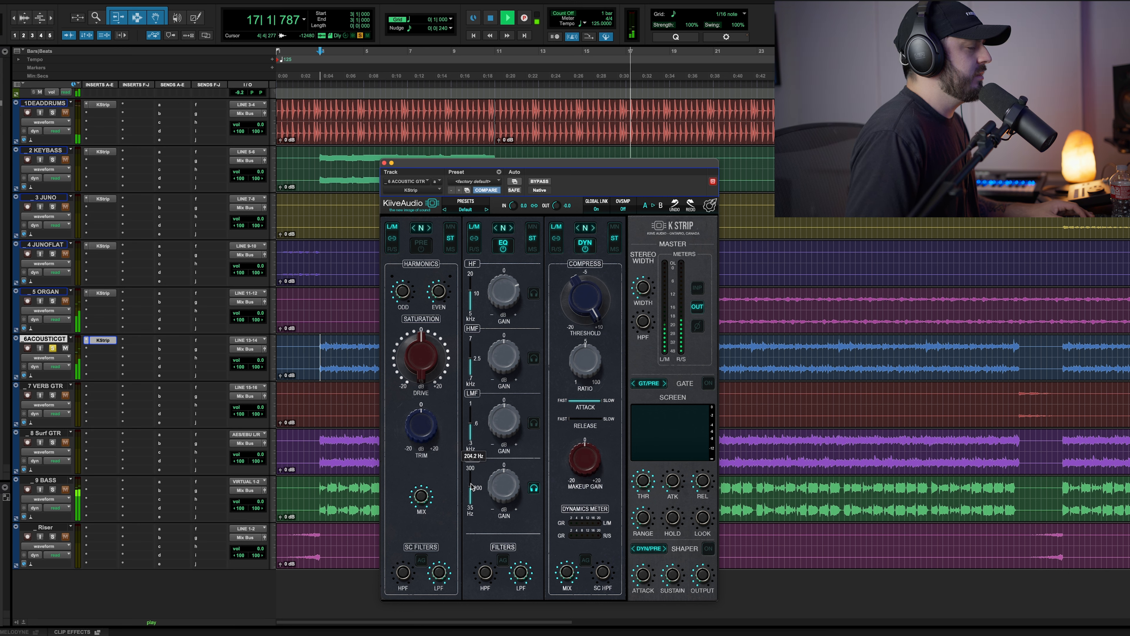
left_click(471, 488)
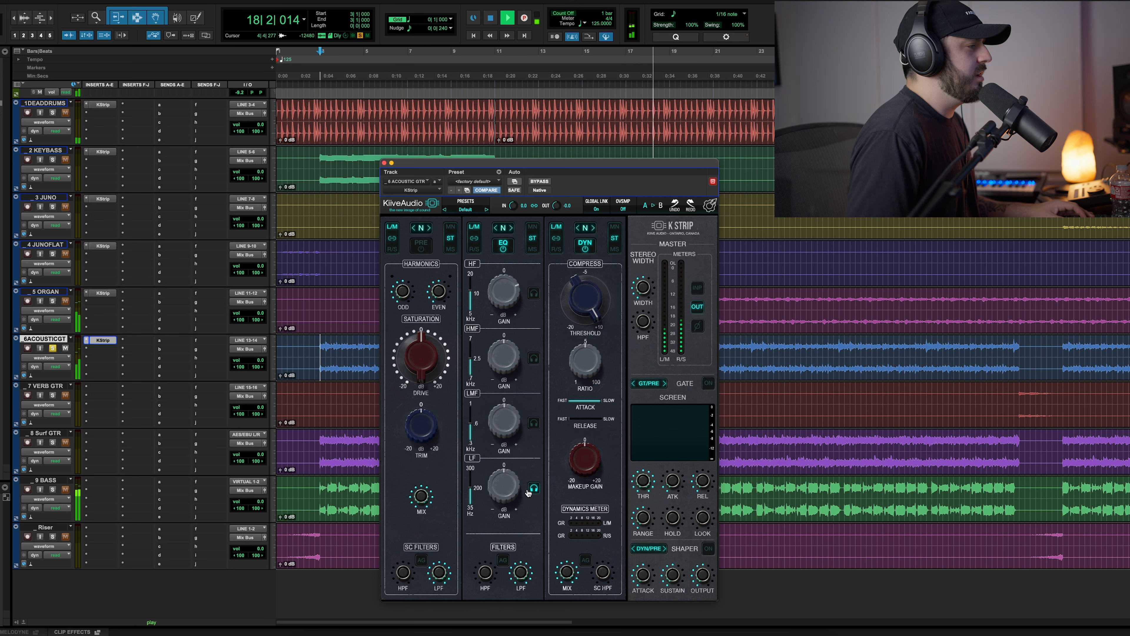
left_click_drag(507, 483, 510, 500)
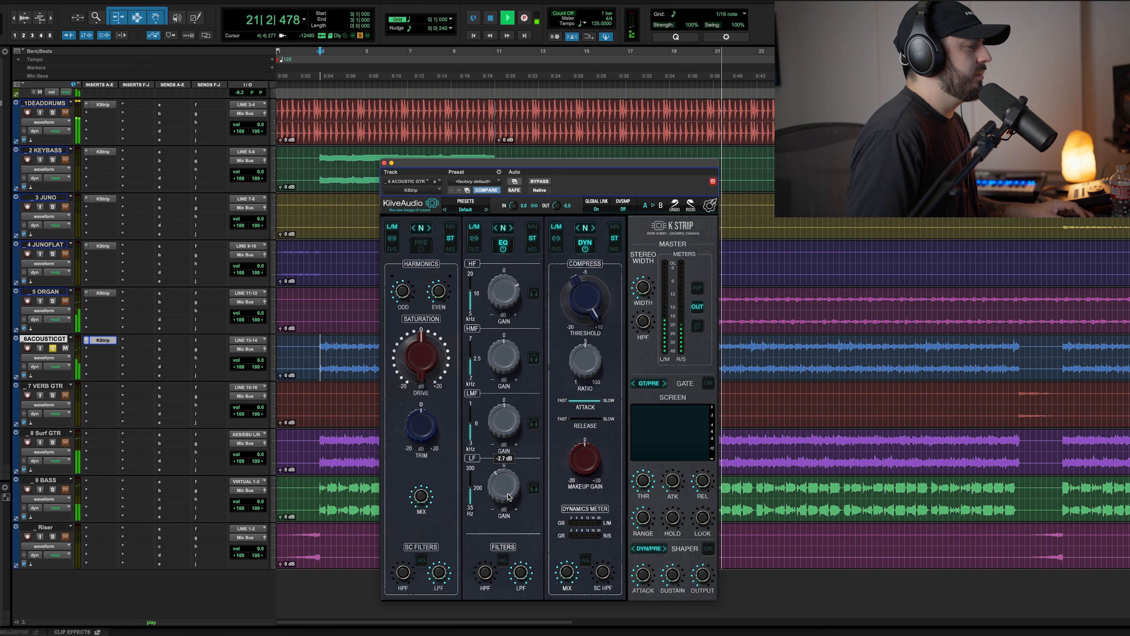
left_click_drag(488, 571, 488, 539)
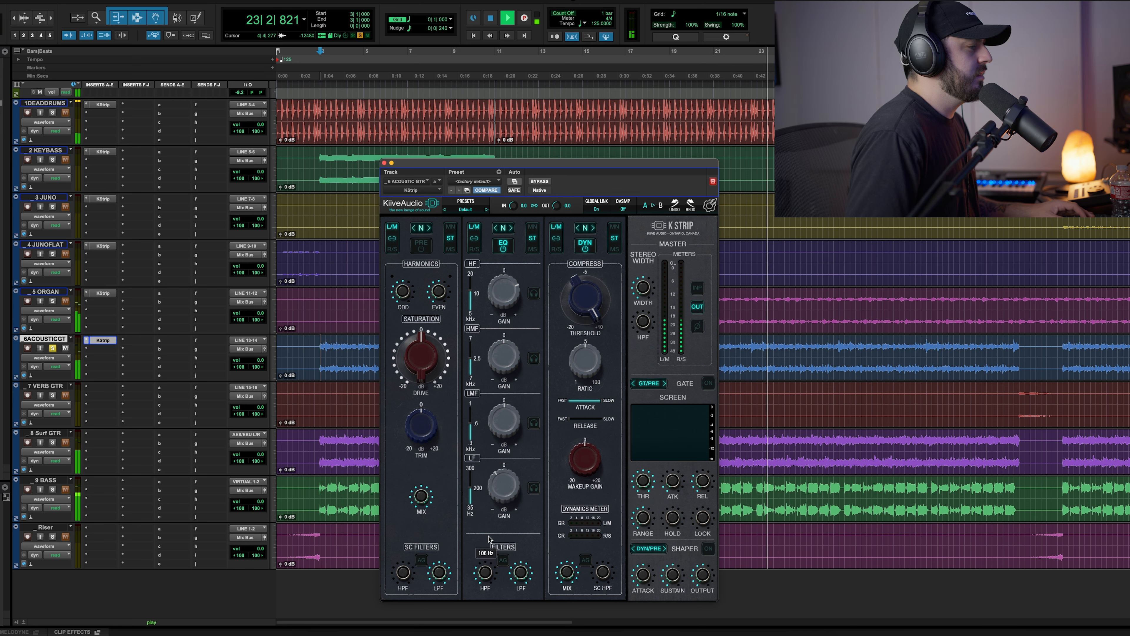
key("space")
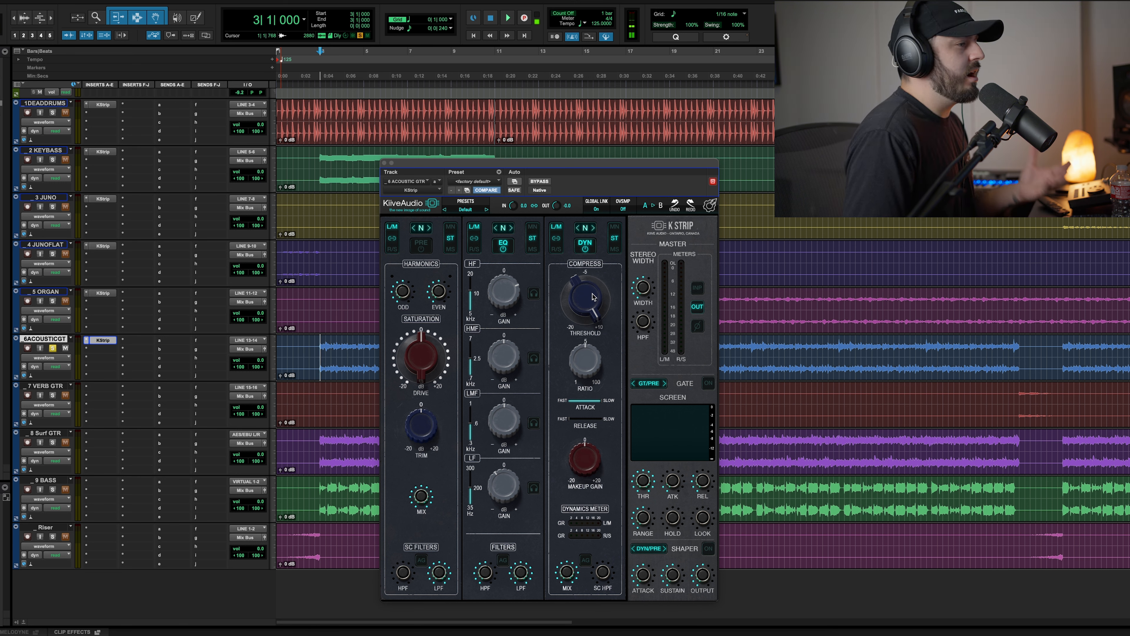
Step: Set the acoustic guitar compressor to model S, adjust its threshold and makeup gain, and bypass KStrip for comparison
key("space")
left_click_drag(595, 305, 586, 421)
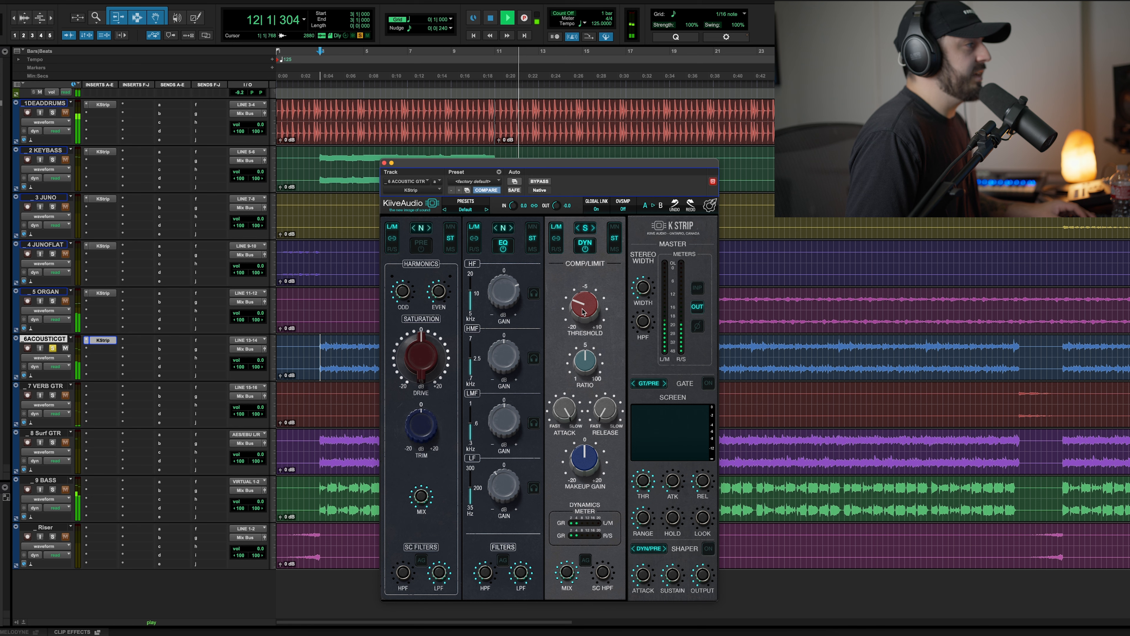
left_click_drag(585, 312, 582, 309)
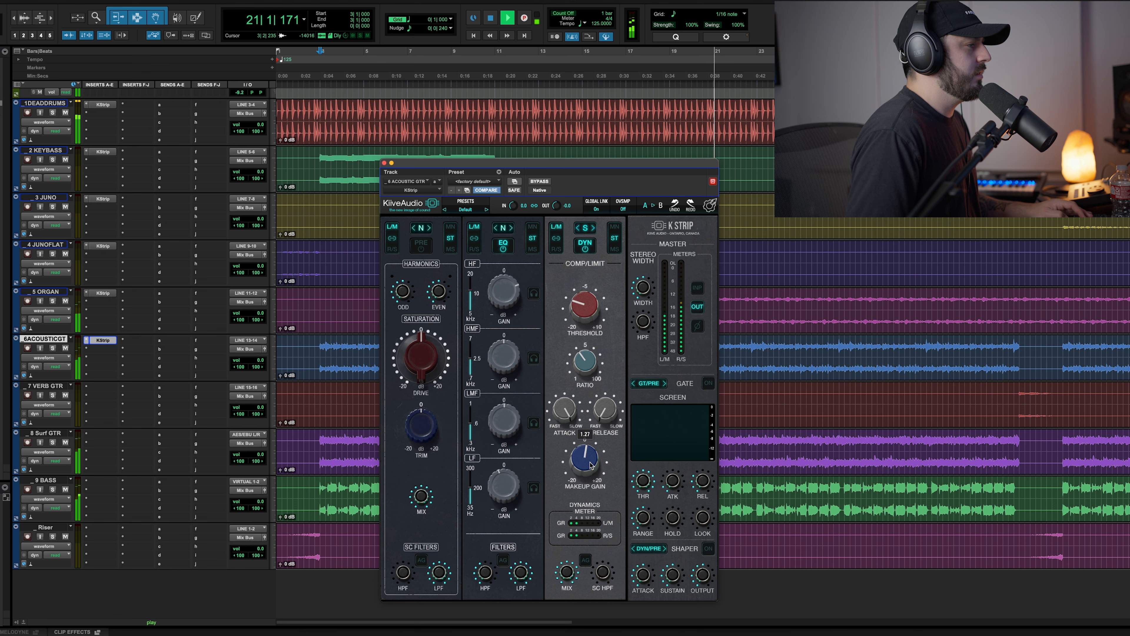
left_click(100, 341, "super")
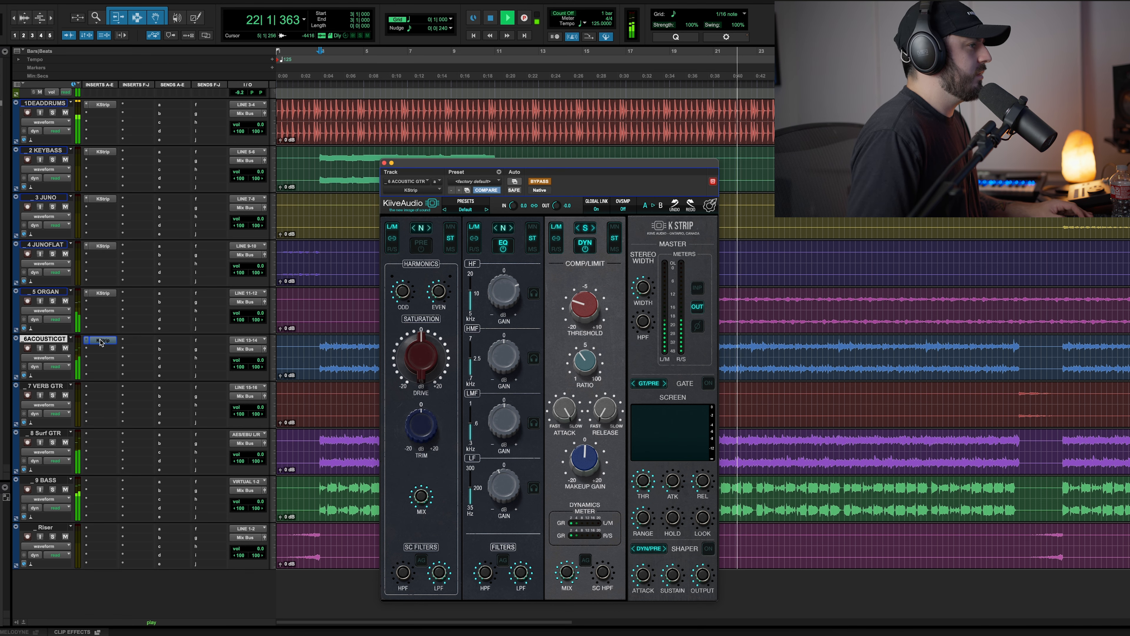
Step: Re-enable KStrip on the acoustic guitar, stop playback and select the VERB GTR track
left_click(101, 341)
key("space")
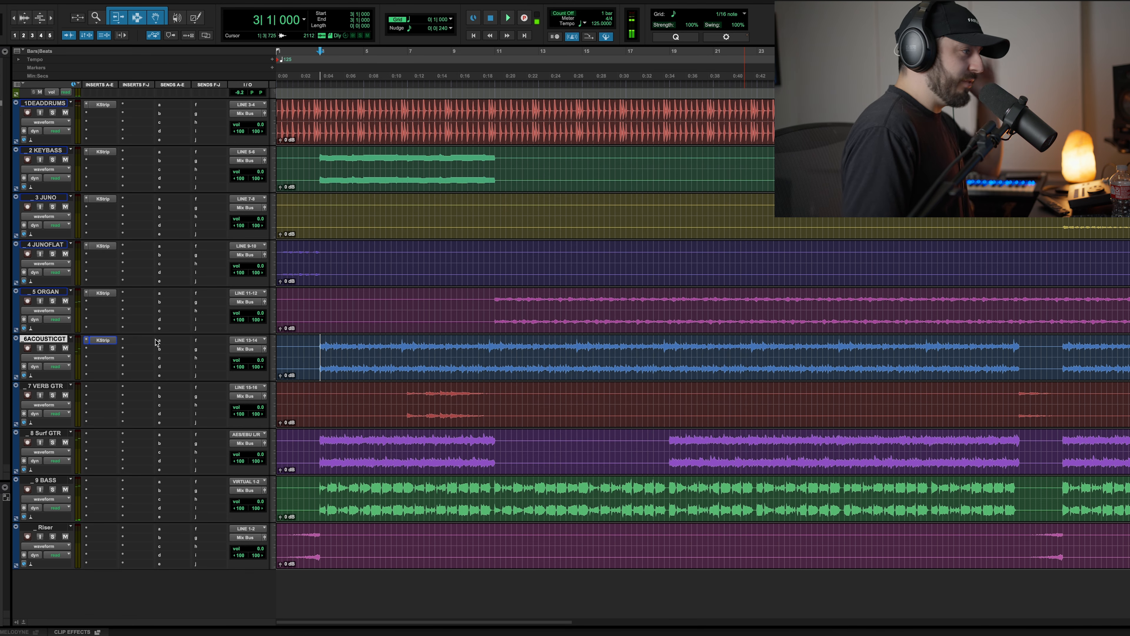
left_click(45, 386)
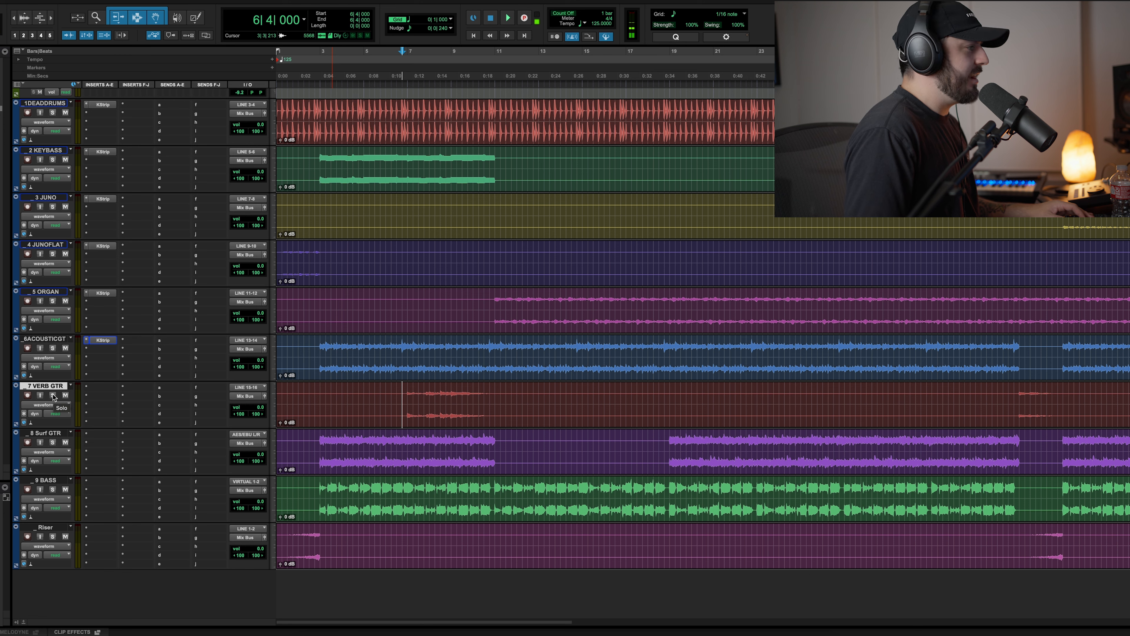
left_click(106, 382)
mouse_move(134, 387)
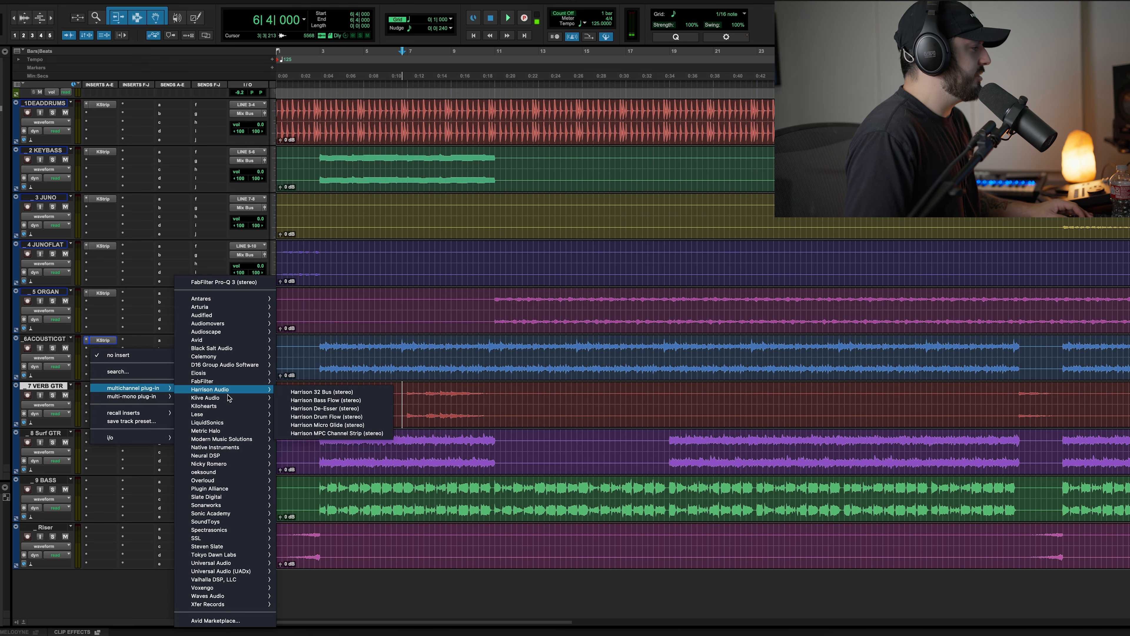
mouse_move(235, 520)
key("Escape")
Step: Raise the VERB GTR clip gain to +3.5 dB during playback and insert KStrip on the track
key("space")
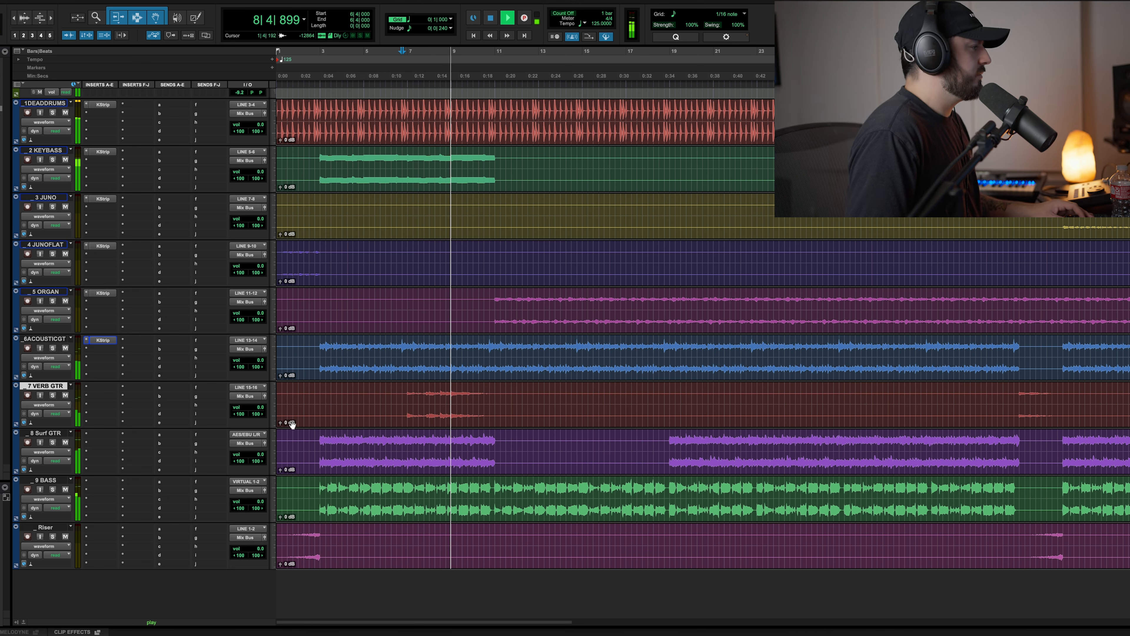
left_click_drag(282, 426, 283, 423)
key("space")
key("space")
left_click_drag(283, 425, 281, 425)
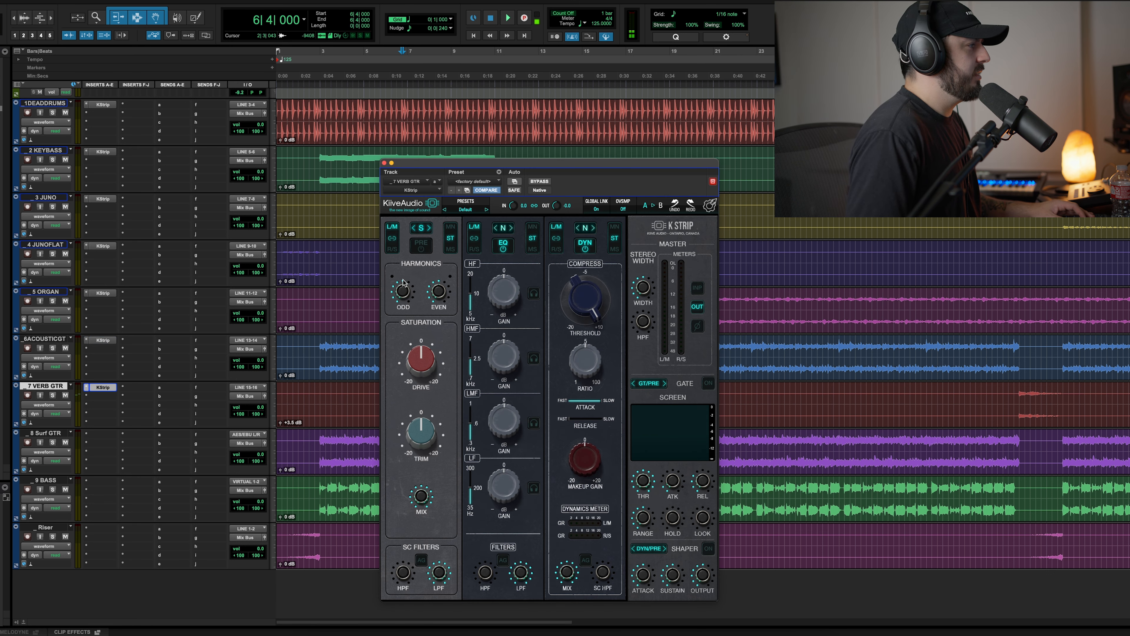
Step: Enable the verb guitar's model S preamp, set its drive to about 3.25 and lower its trim slightly
key("space")
mouse_move(421, 364)
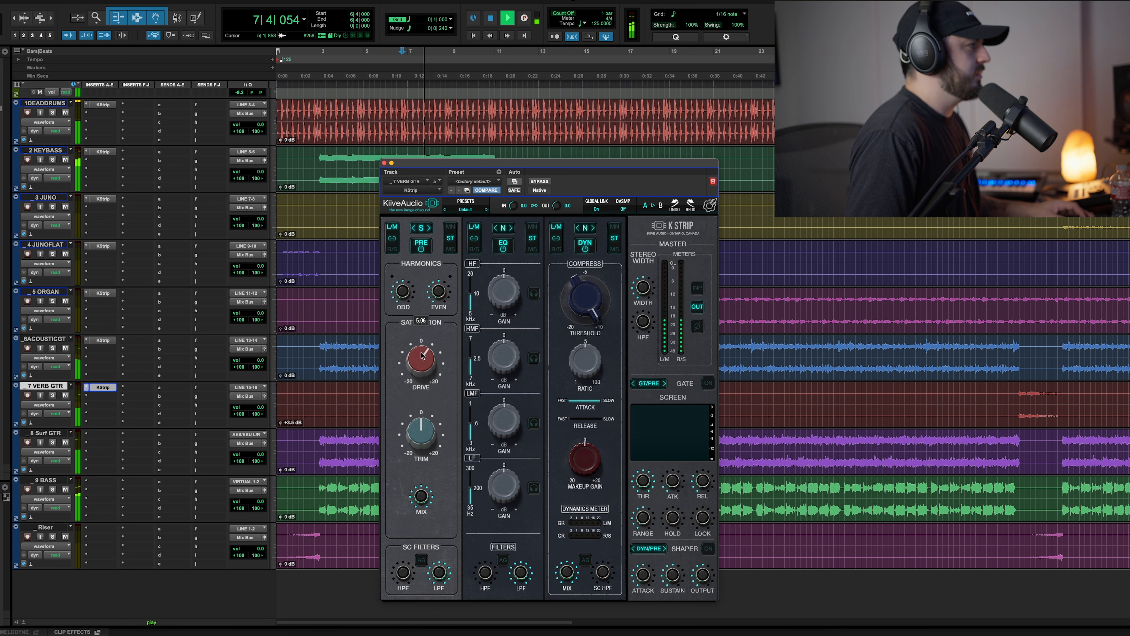
left_click_drag(423, 355, 422, 358)
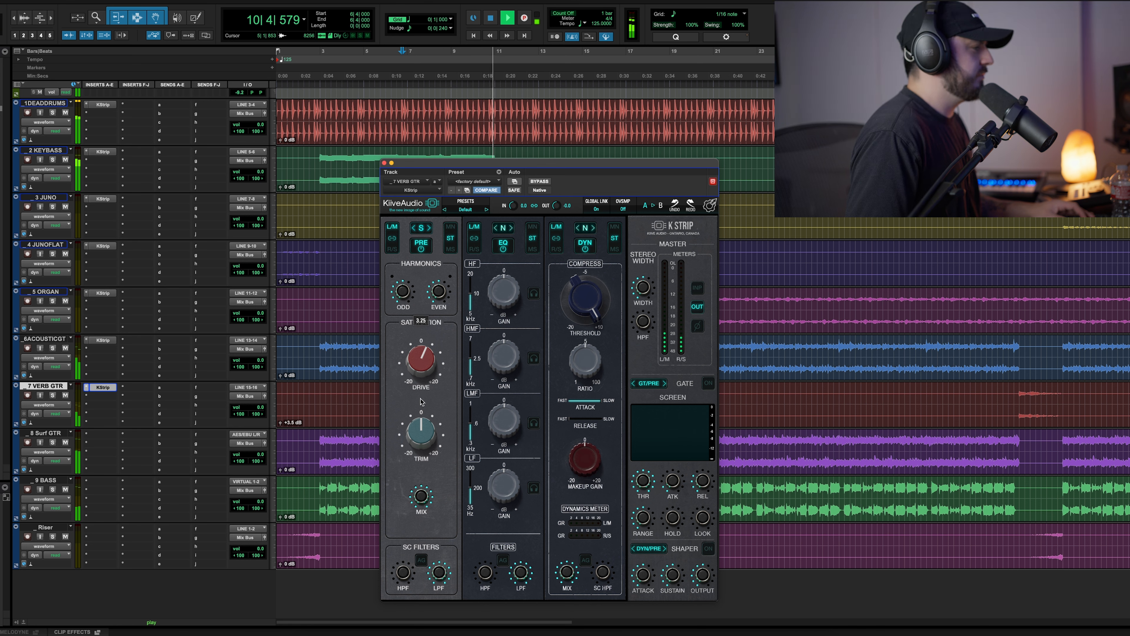
key("space")
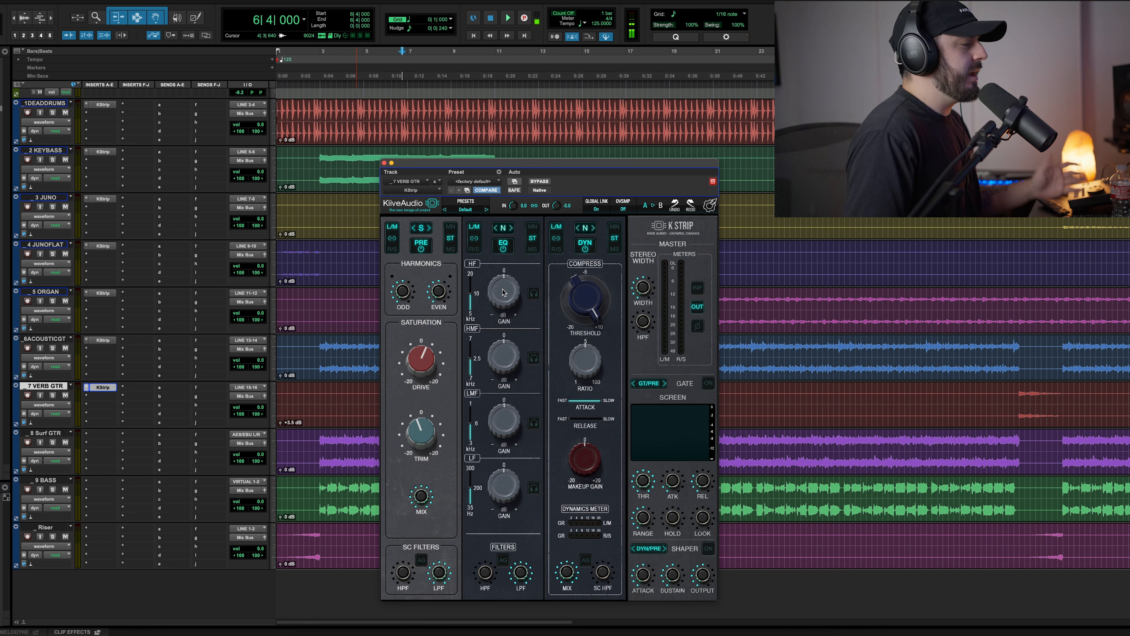
Step: Boost the verb guitar's HF band by 3.4 dB and cut LMF by 1.7 dB near 646 Hz with band listen
key("space")
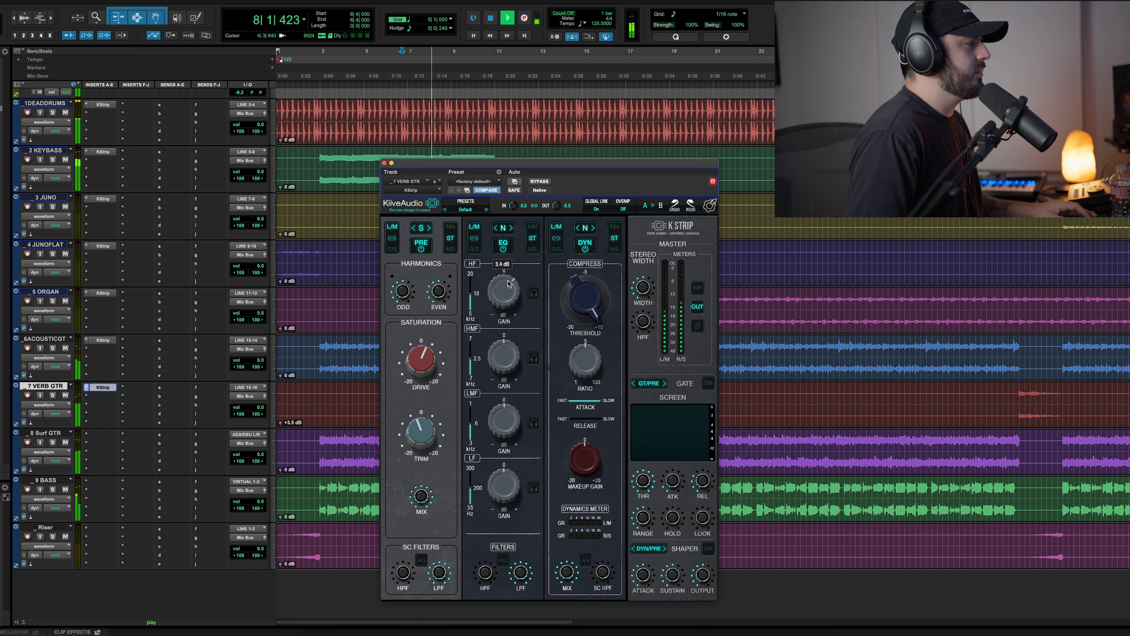
mouse_move(469, 416)
key("space")
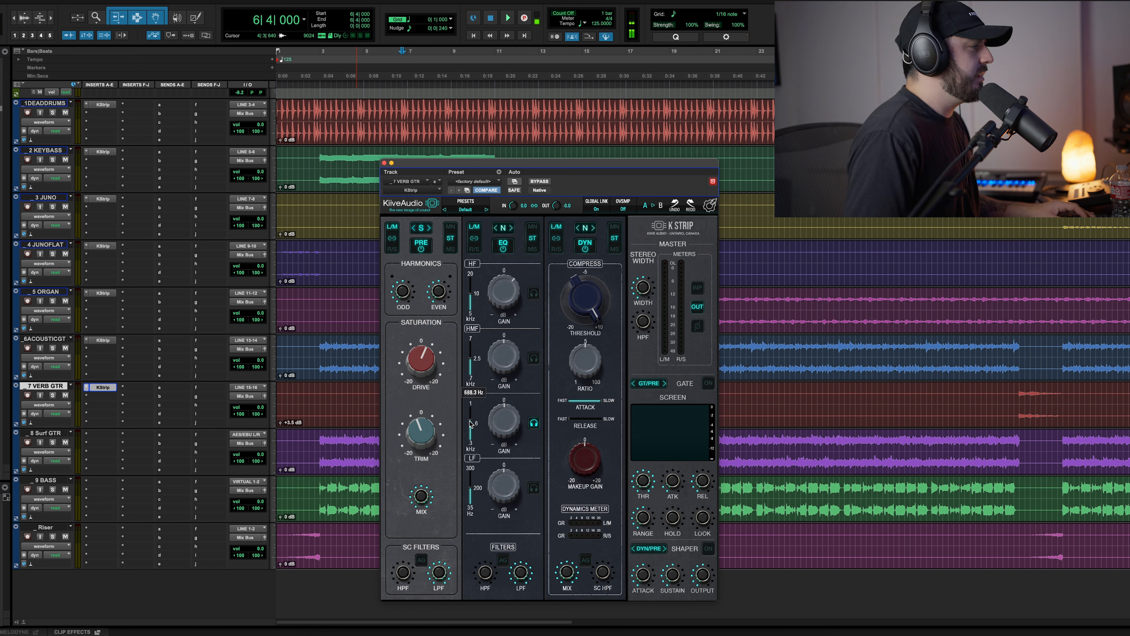
key("space")
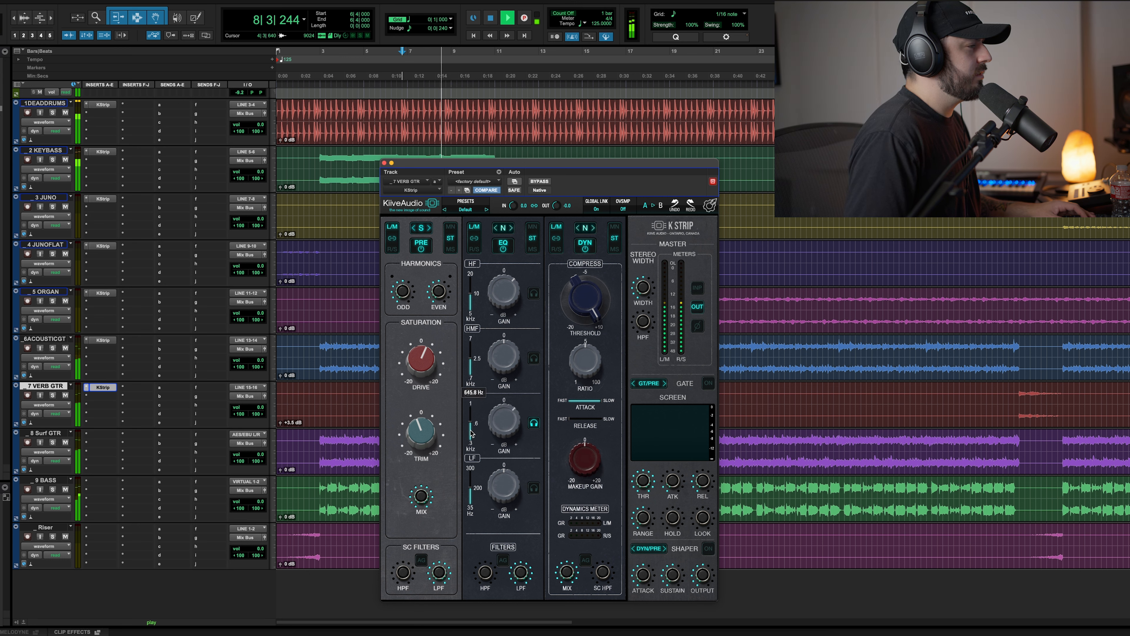
key("space")
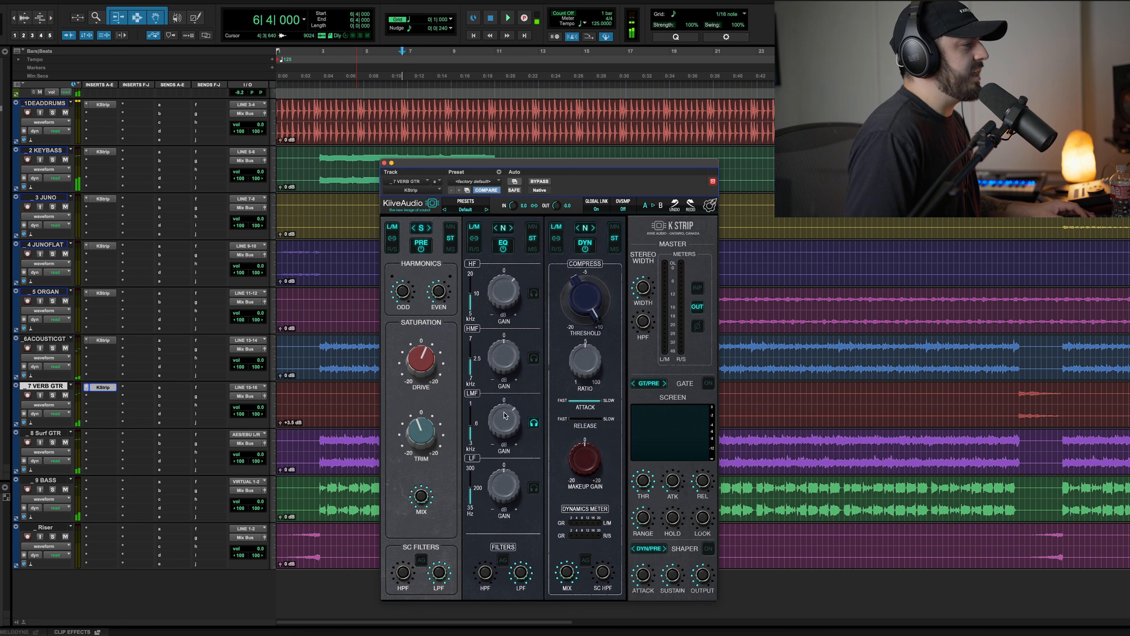
key("space")
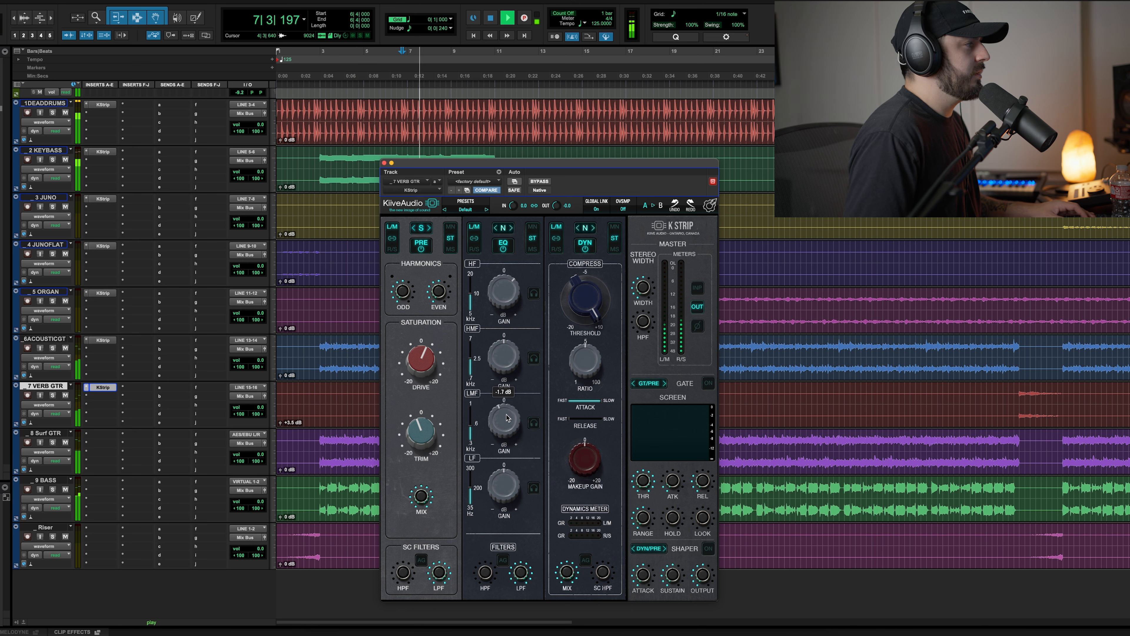
Step: Compare the verb guitar with its EQ section off and on, and stop playback
left_click(507, 250)
left_click(507, 249)
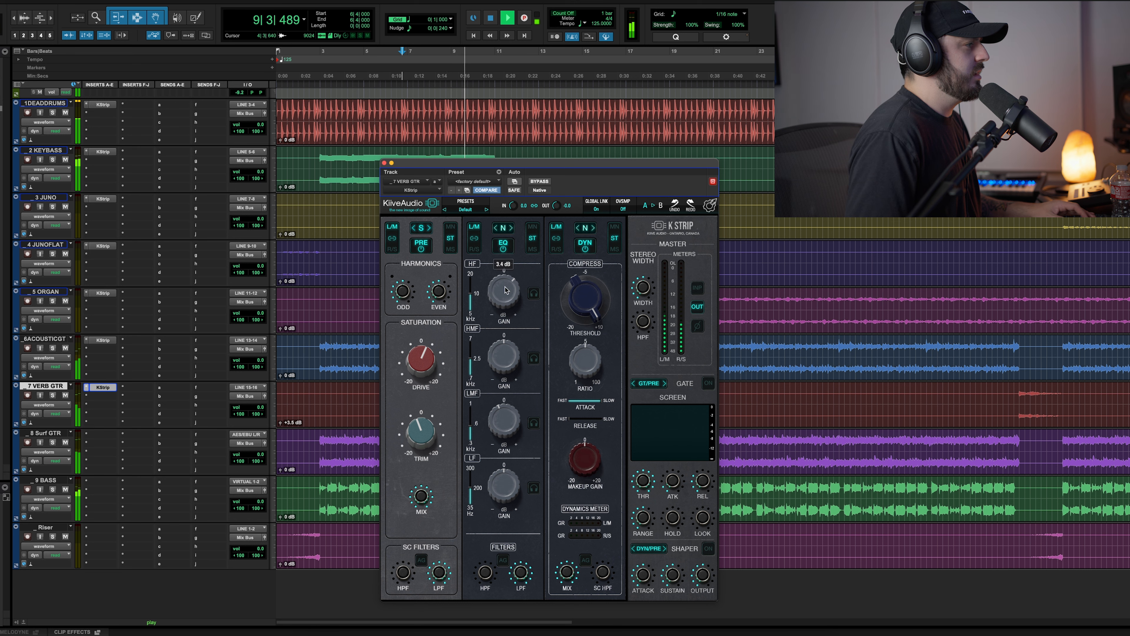
key("space")
Step: Set the verb guitar's compressor threshold to about -9.2 dB with 2.21 makeup gain, and compare against bypass
left_click_drag(588, 297, 585, 351)
key("space")
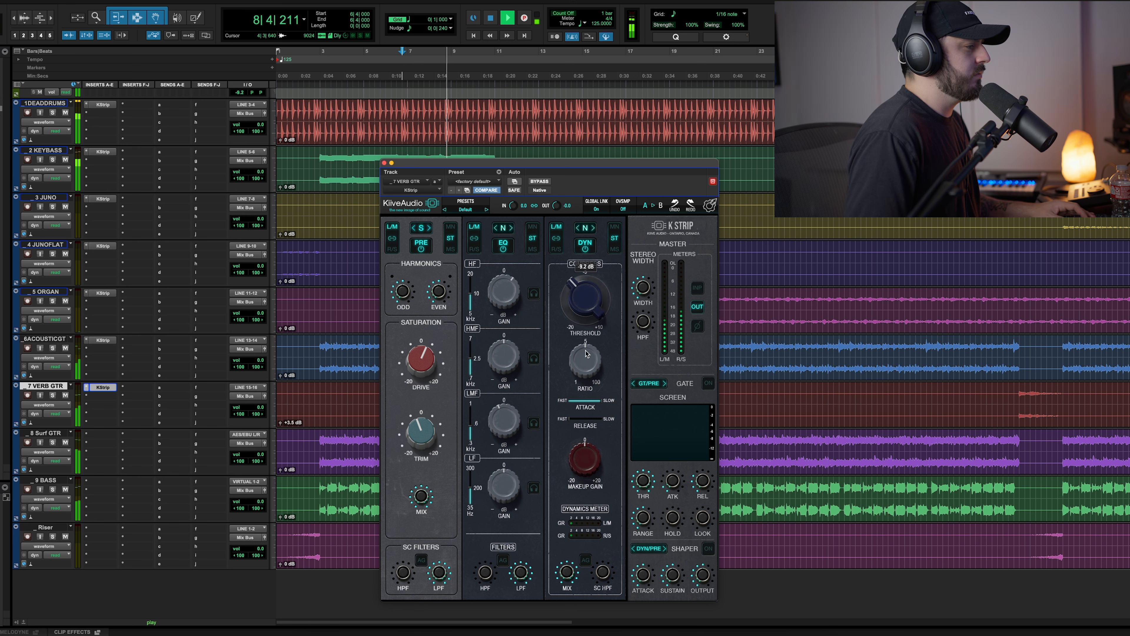
left_click_drag(586, 354, 586, 356)
key("space")
key("space")
left_click_drag(593, 471, 594, 459)
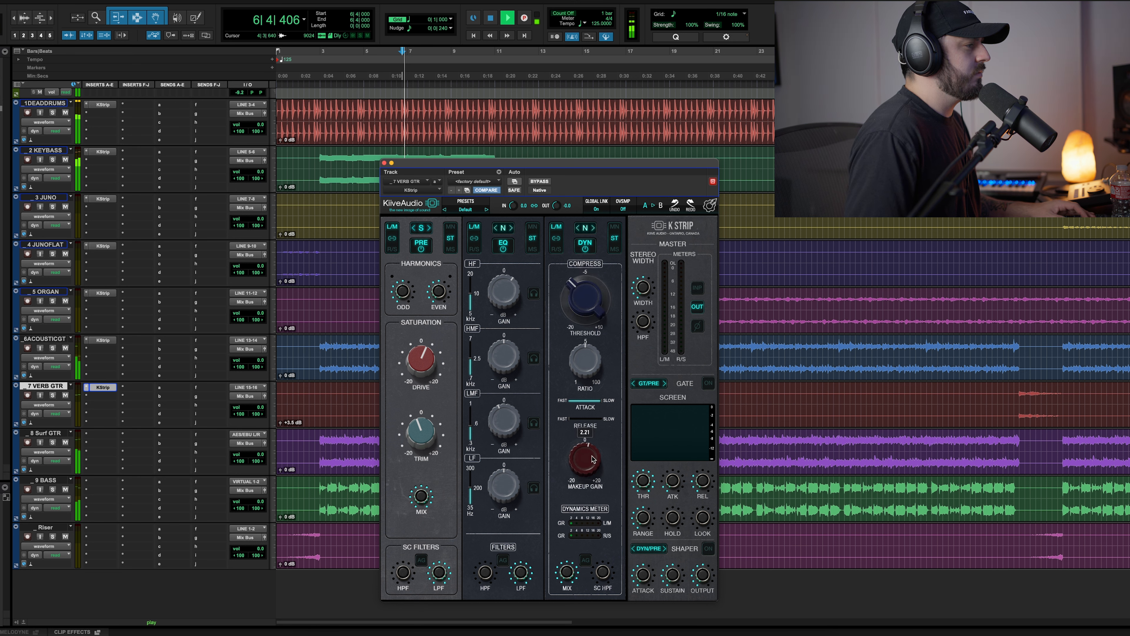
left_click(102, 387, "super")
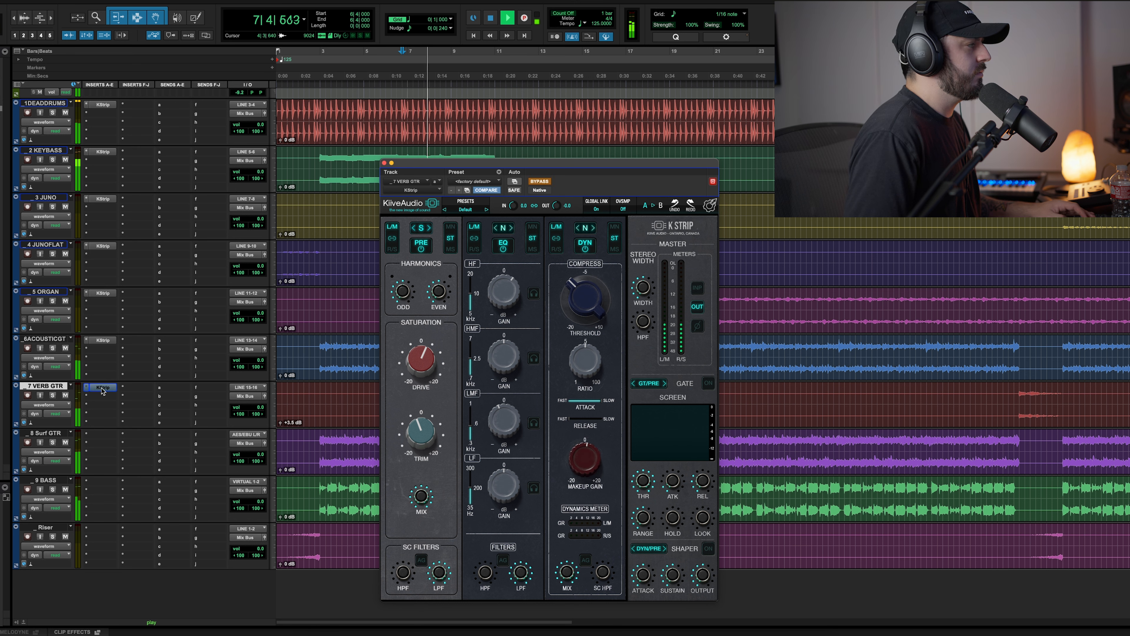
left_click(102, 387, "super")
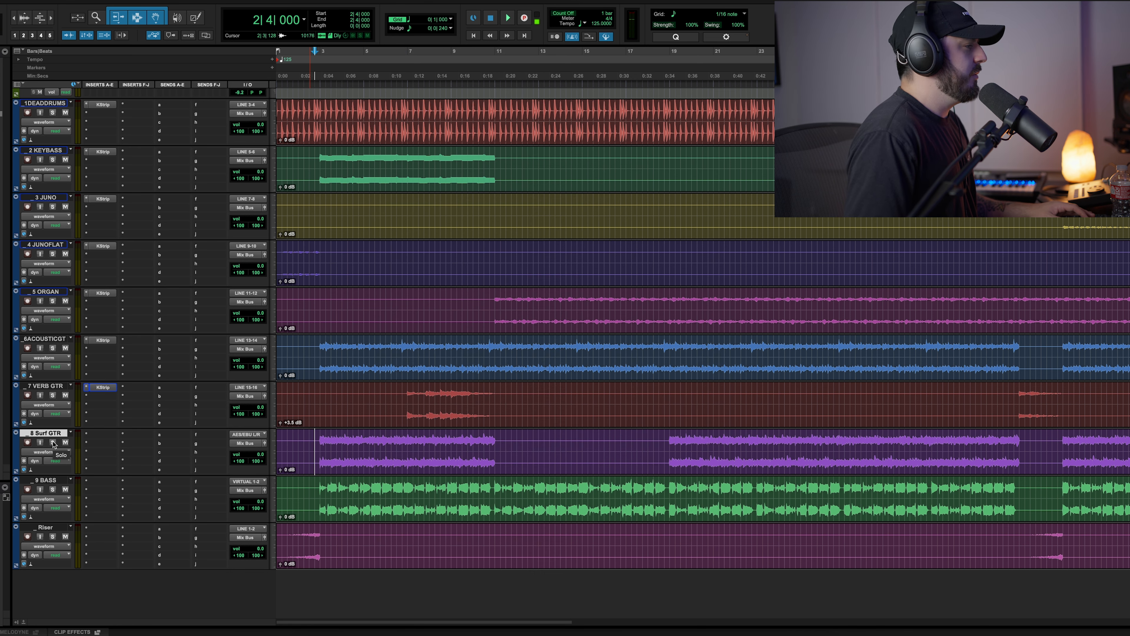
Step: Audition the Surf GTR track soloed and in the full mix
left_click(52, 442)
key("space")
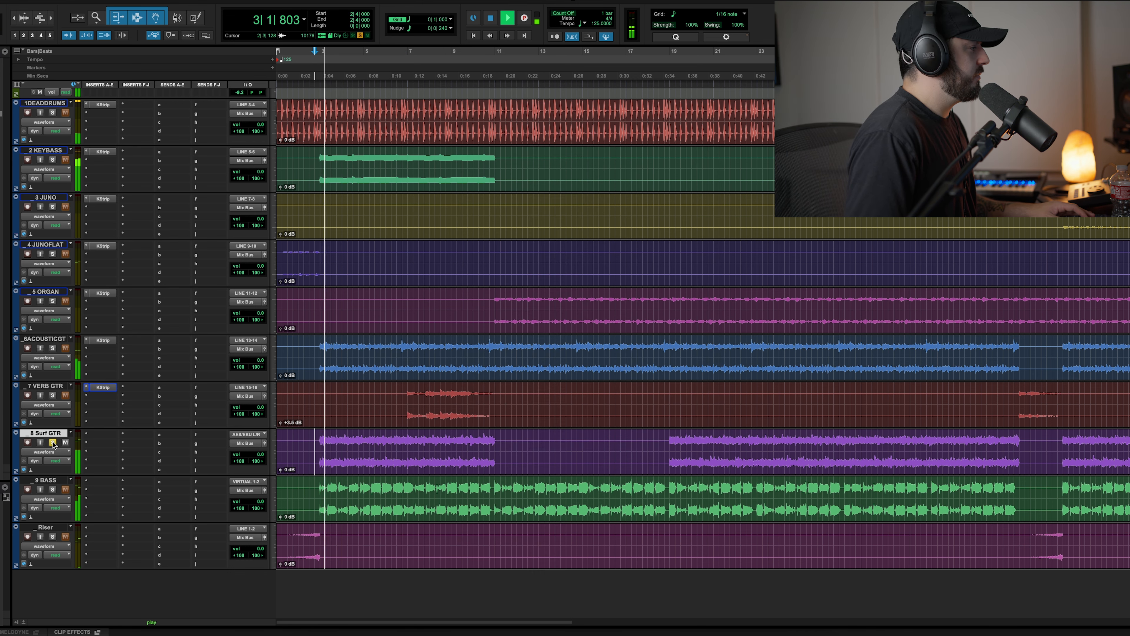
left_click(52, 442)
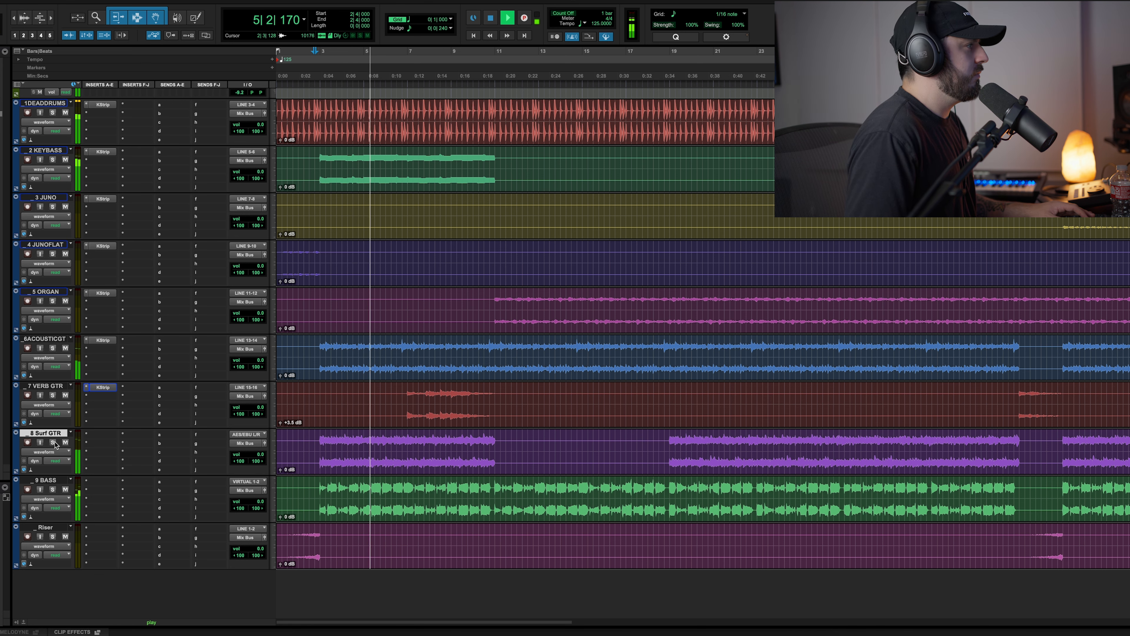
Step: Solo the Surf GTR track, stop playback and insert KStrip on it
left_click(52, 442)
key("space")
left_click(103, 434)
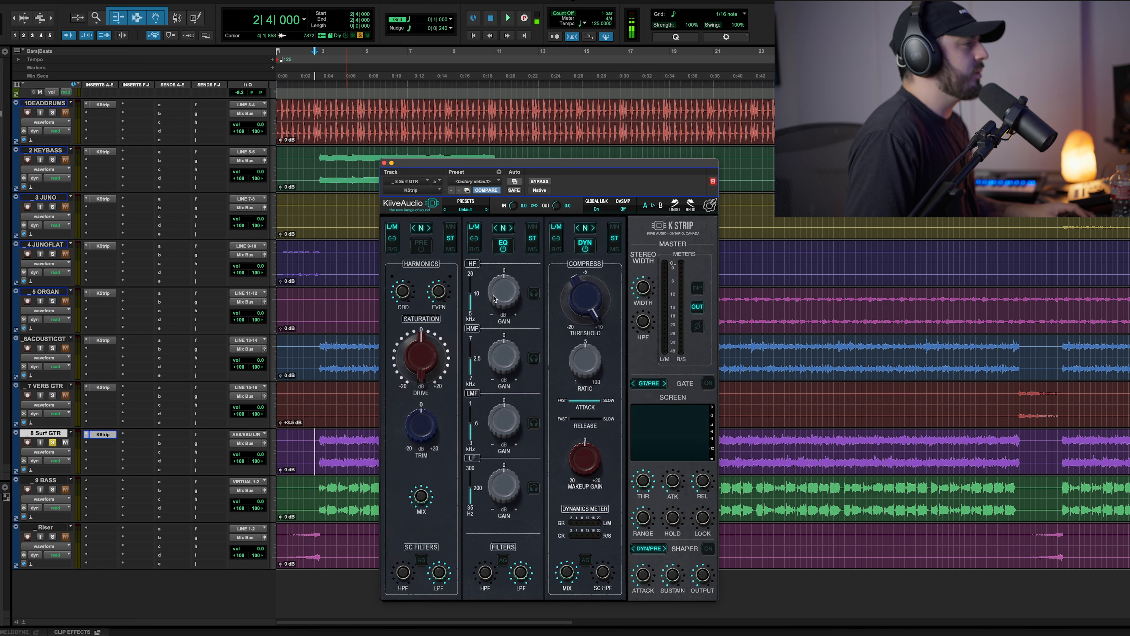
Step: Adjust the surf guitar's HF gain, and tune its LMF band to about 545 Hz using a 12 dB boost before lowering the gain
key("space")
left_click_drag(507, 294, 507, 288)
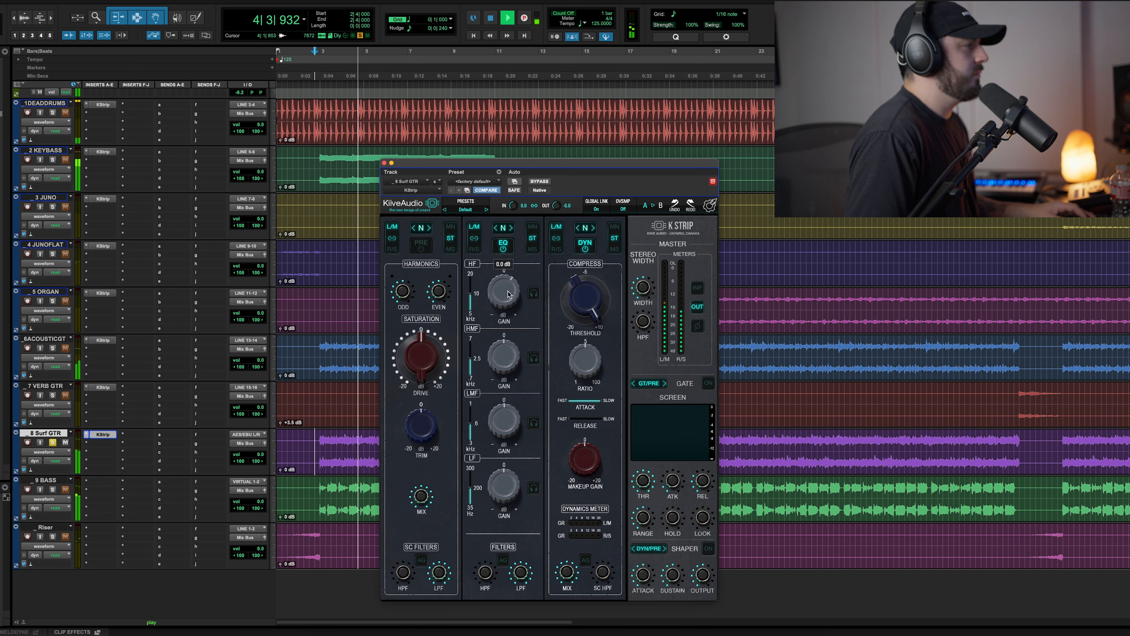
left_click(534, 424)
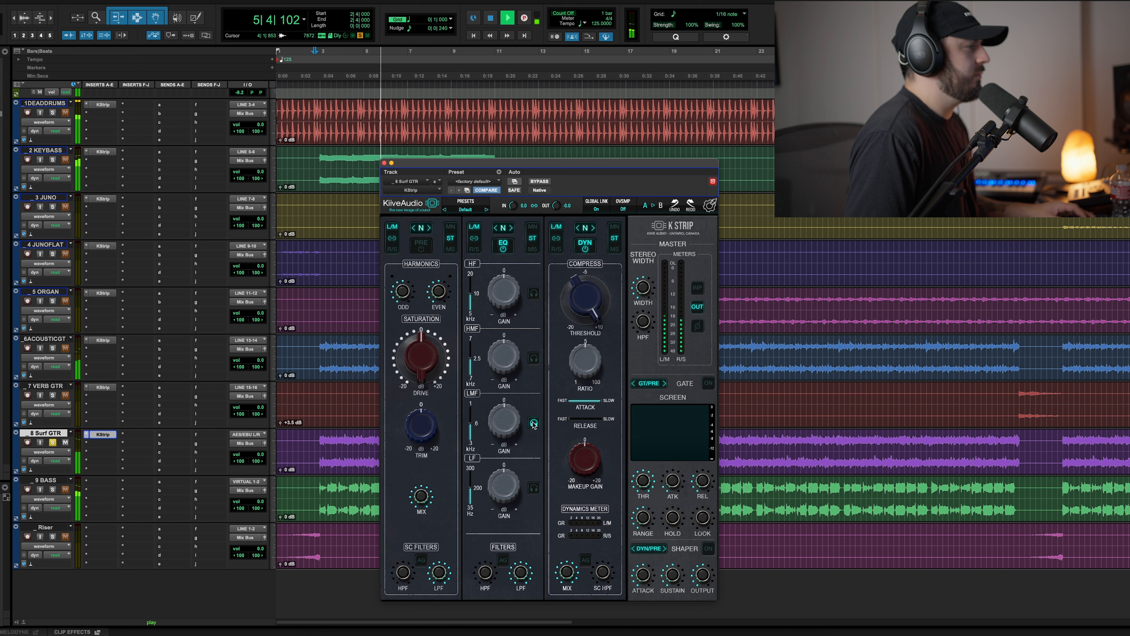
left_click(533, 424)
mouse_move(505, 413)
left_mouse_down()
mouse_move(502, 460)
mouse_move(502, 425)
left_mouse_up()
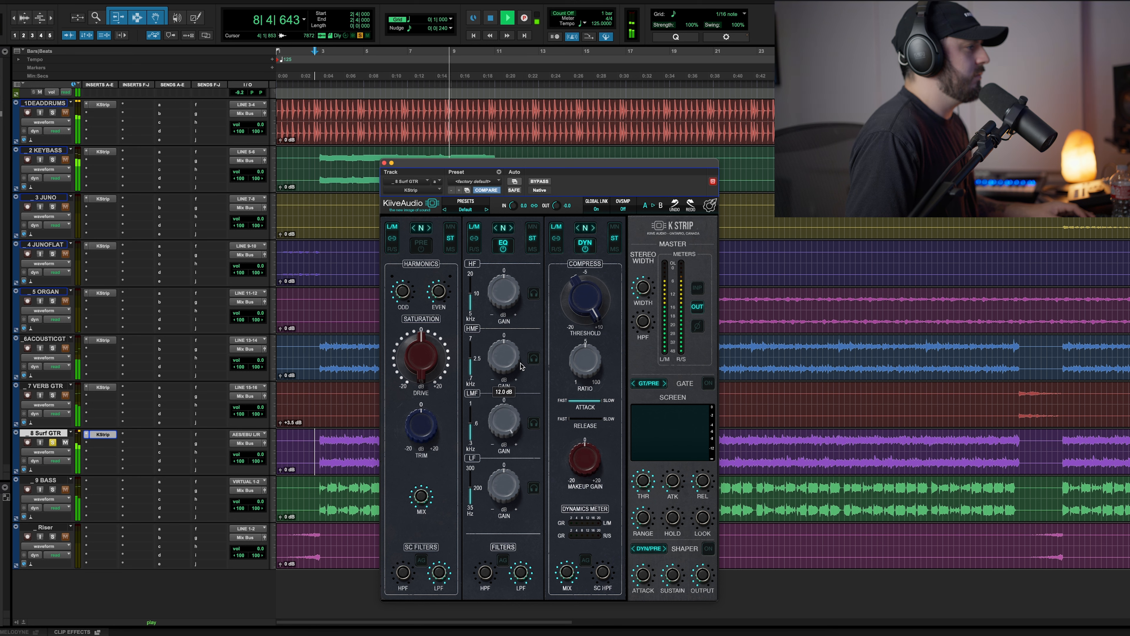
key("space")
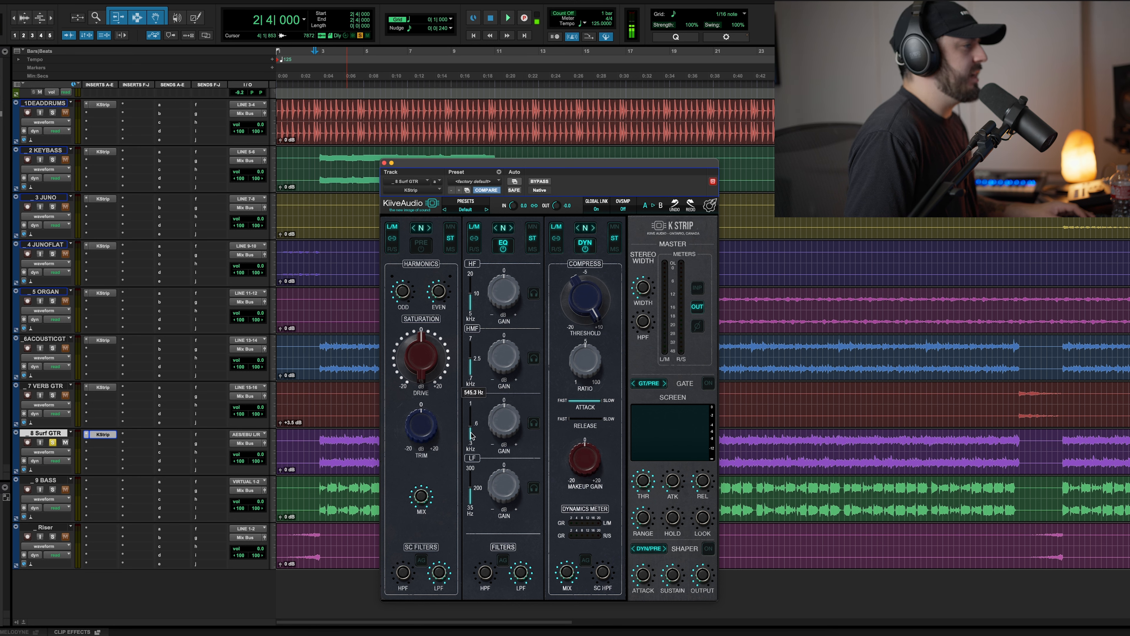
key("space")
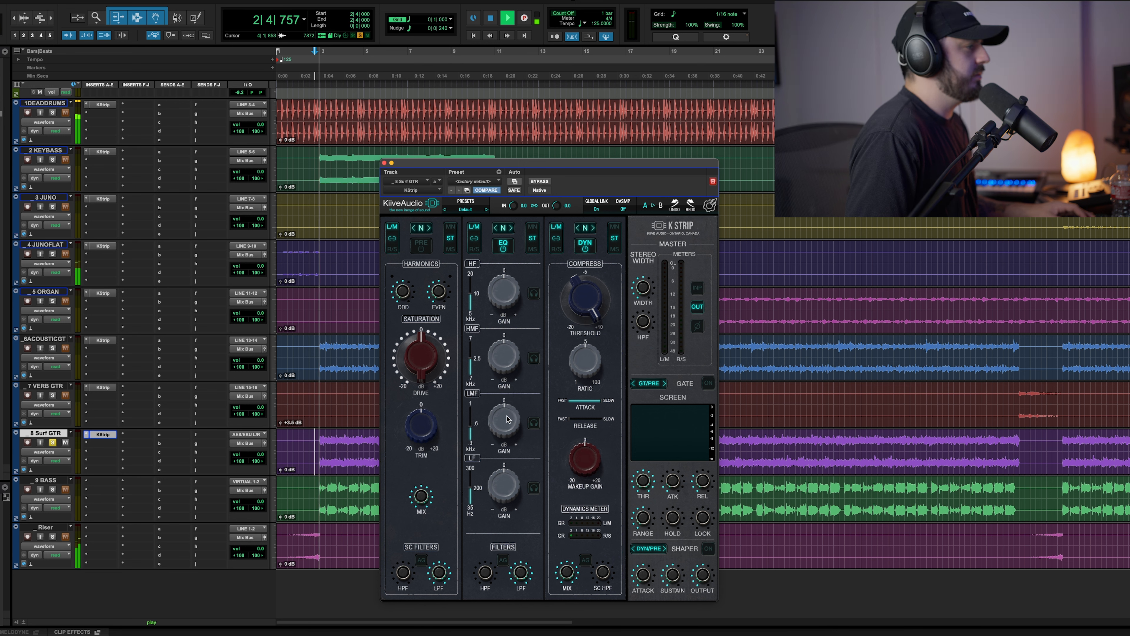
left_click_drag(515, 380, 501, 450)
Step: Set the surf guitar's high-pass filter to 121 Hz and LF gain to -1.2 dB, comparing with the EQ off
left_click_drag(487, 571, 493, 548)
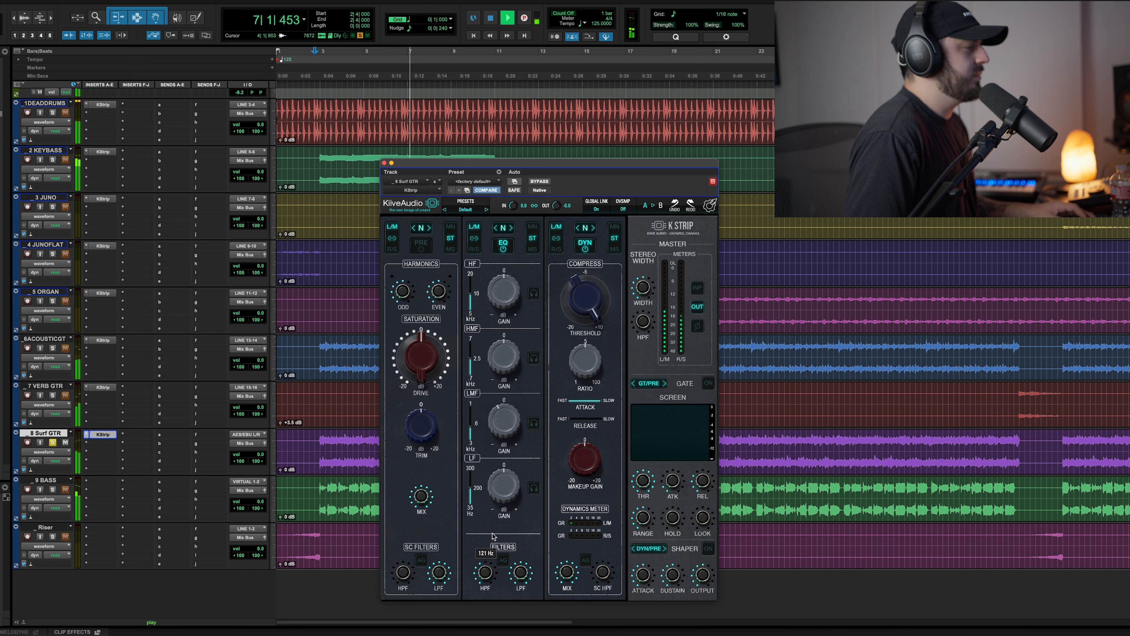
left_click(534, 490)
left_click(535, 489)
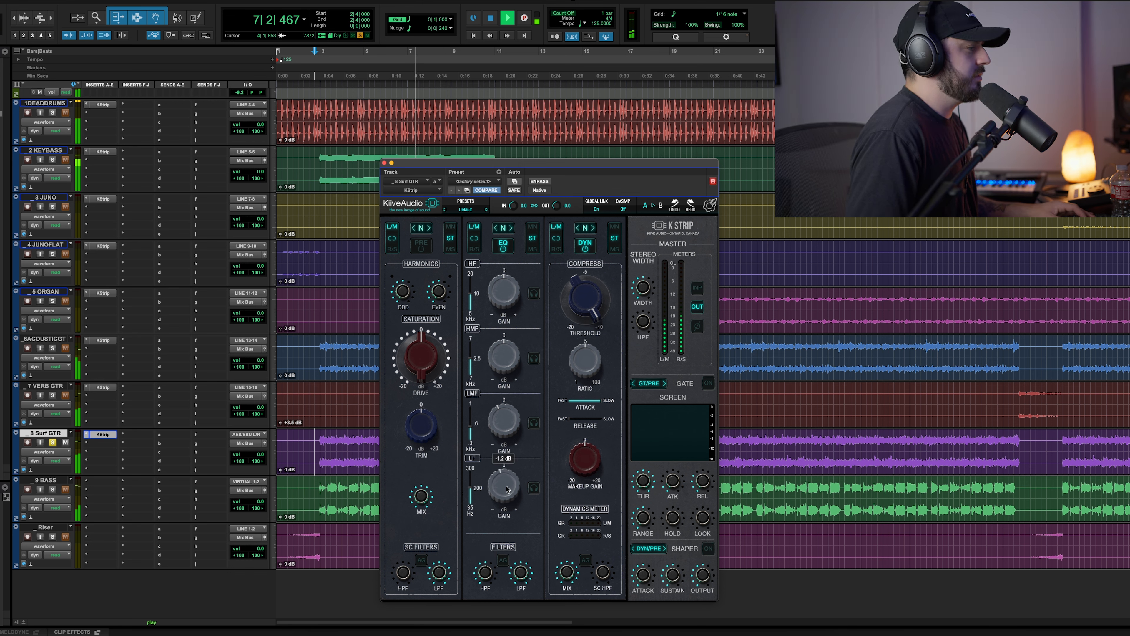
left_click(502, 247)
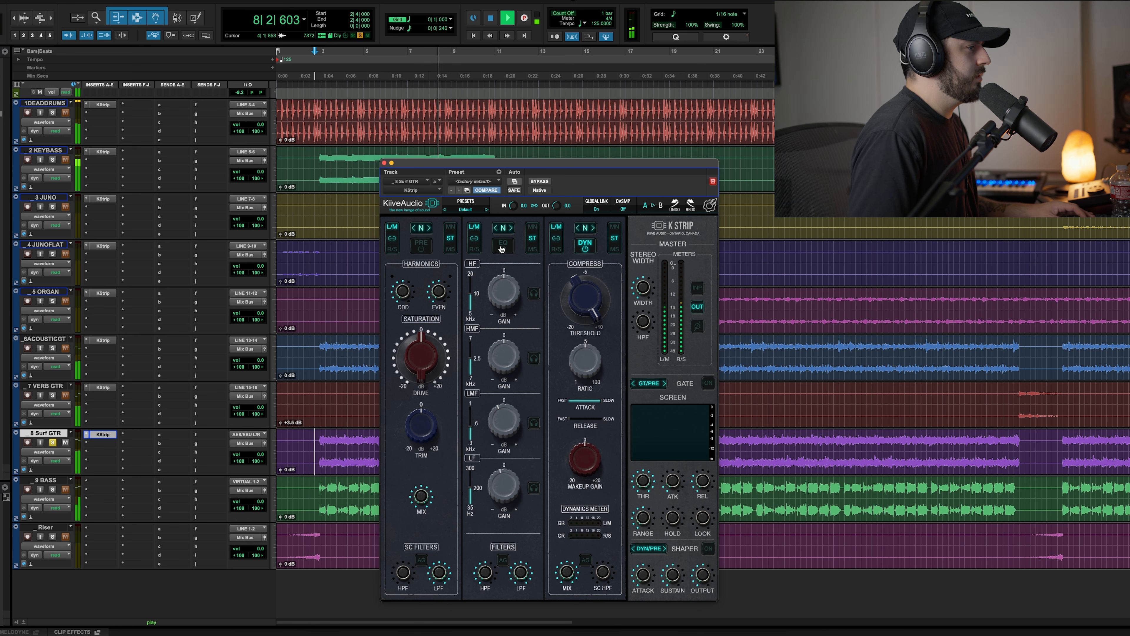
left_click(501, 247)
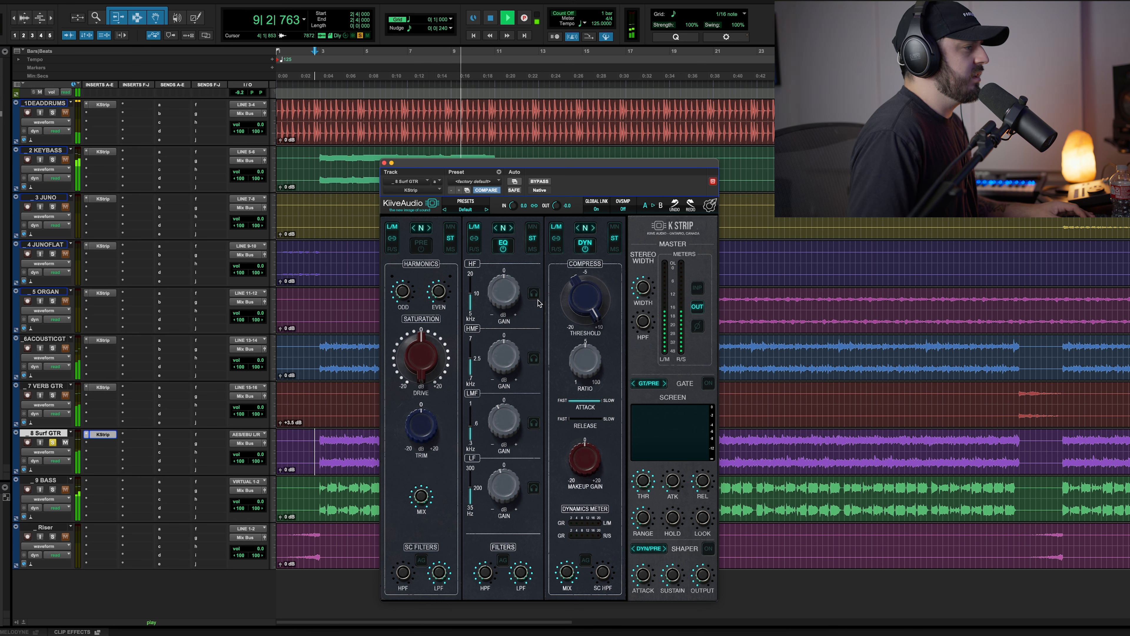
Step: Lower the surf guitar's compressor threshold, compare models N, S and A, keep model S and stop playback
left_click_drag(588, 312, 588, 355)
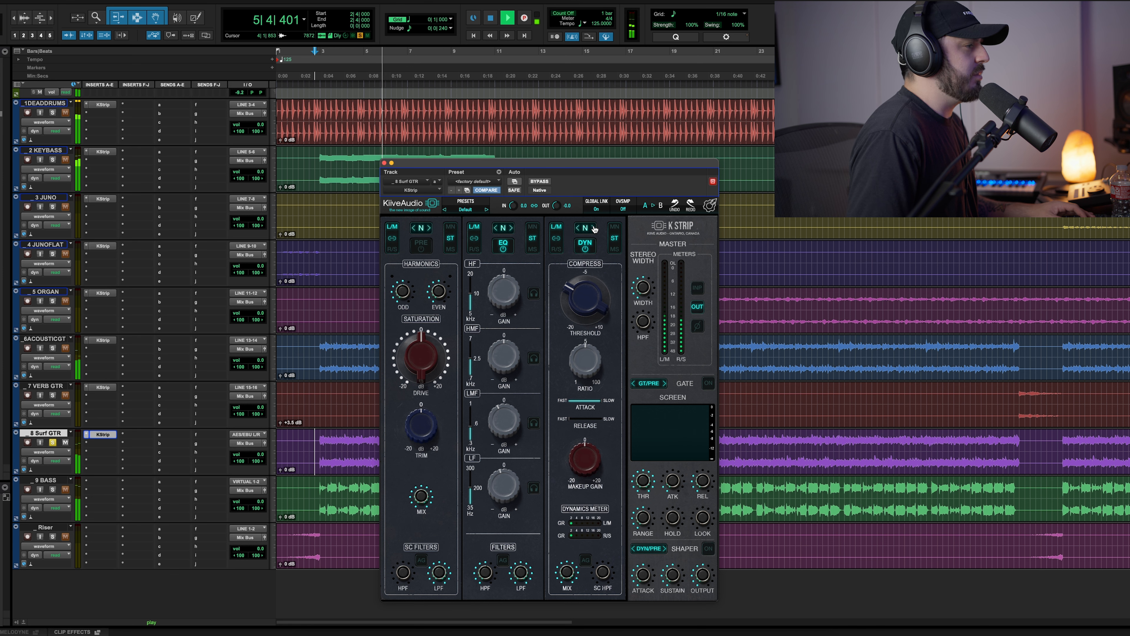
left_click(594, 228)
left_click(594, 227)
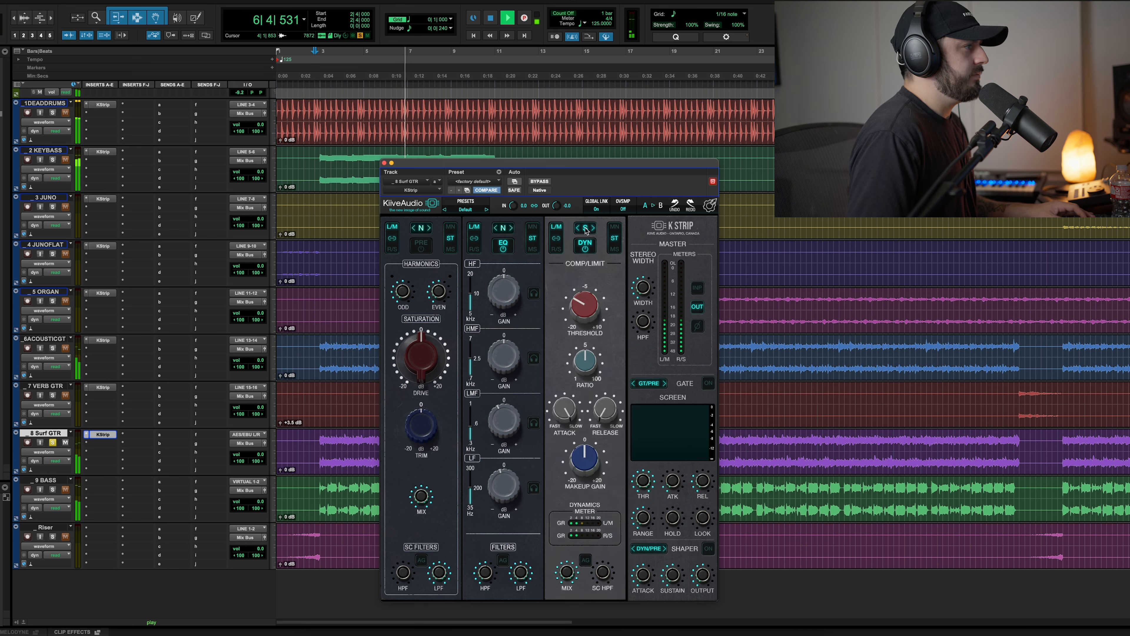
left_click(579, 228)
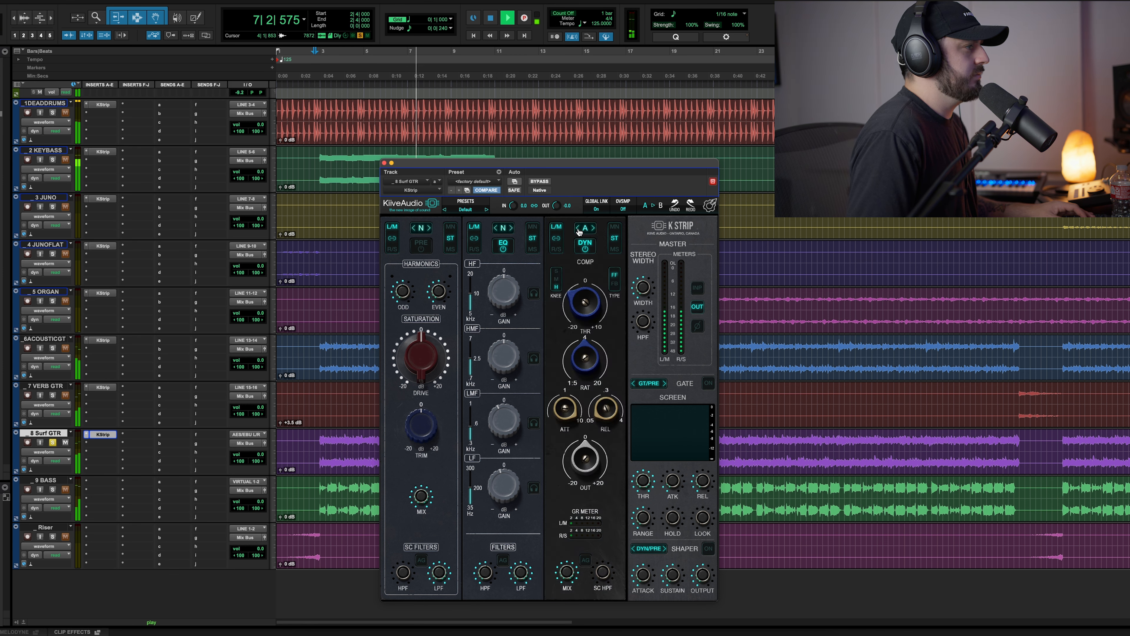
left_click(594, 227)
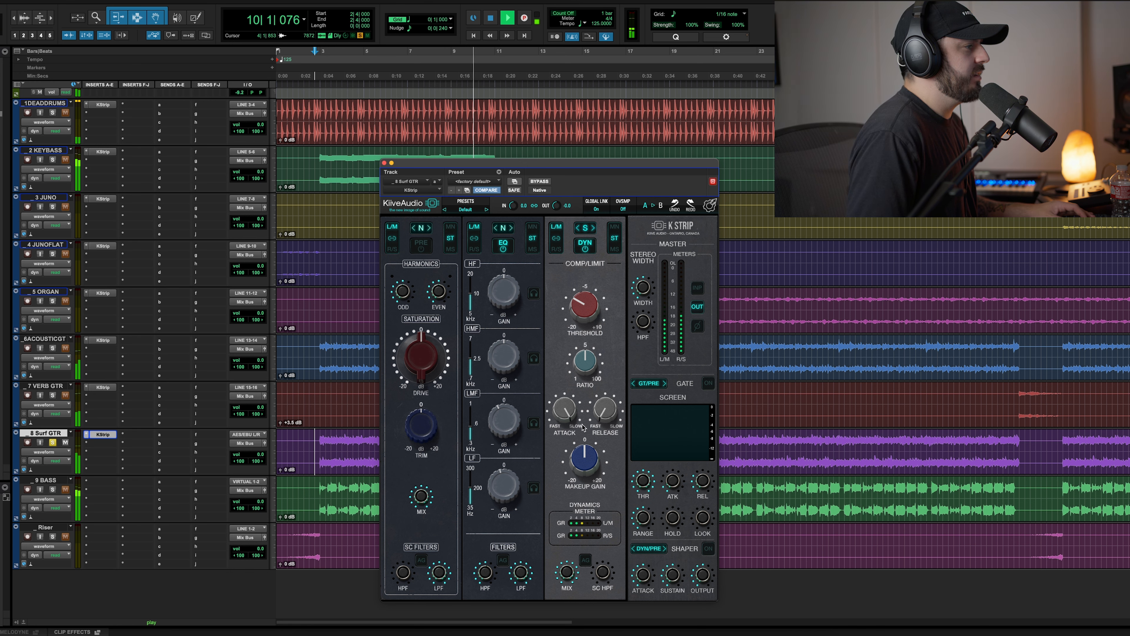
key("space")
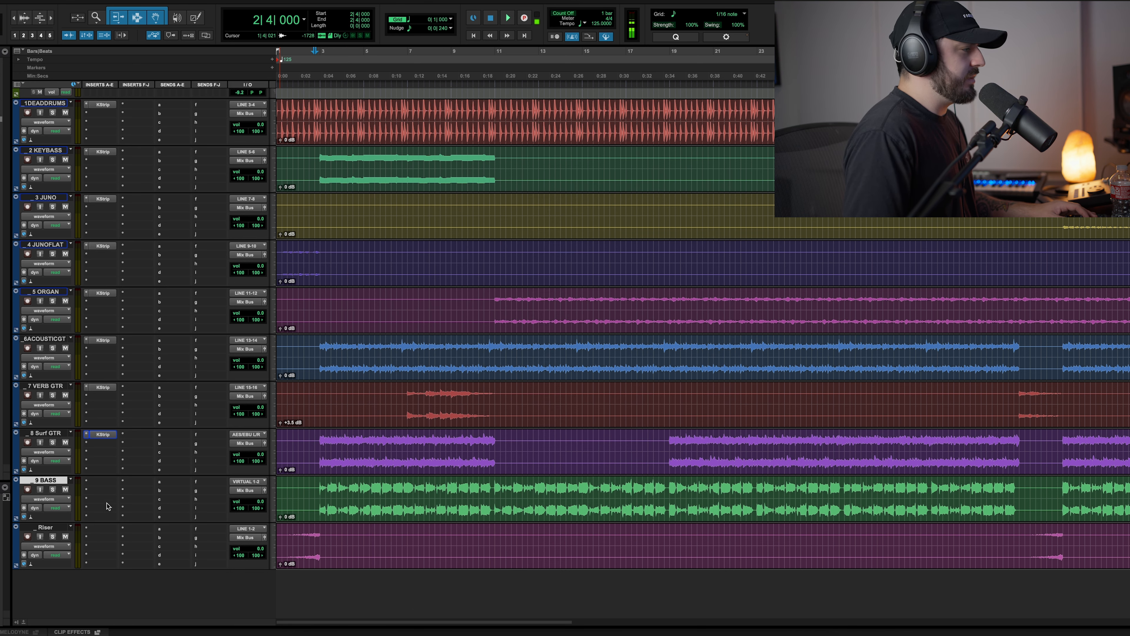
Step: Insert a multichannel KStrip on the 9 BASS track and start playback
left_click(102, 482)
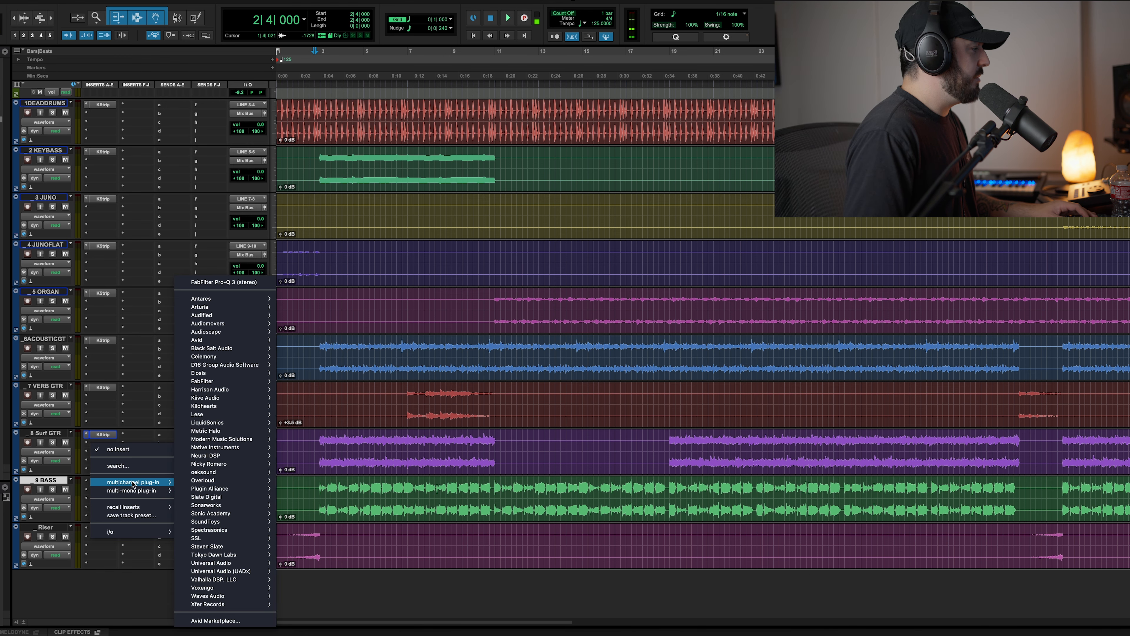
left_click(311, 533)
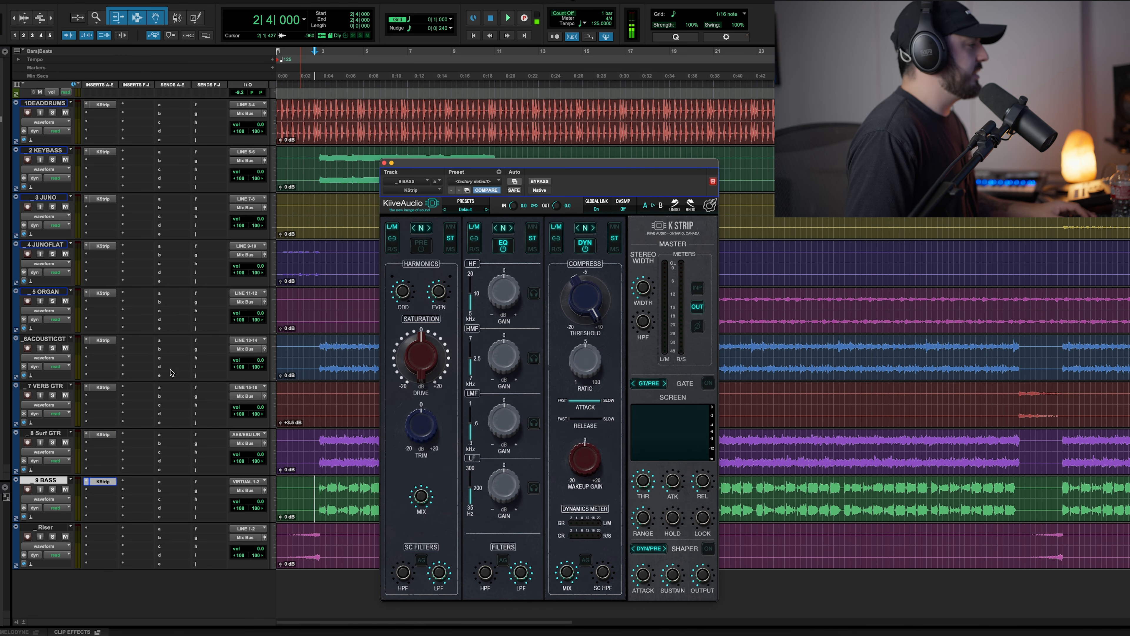
key("space")
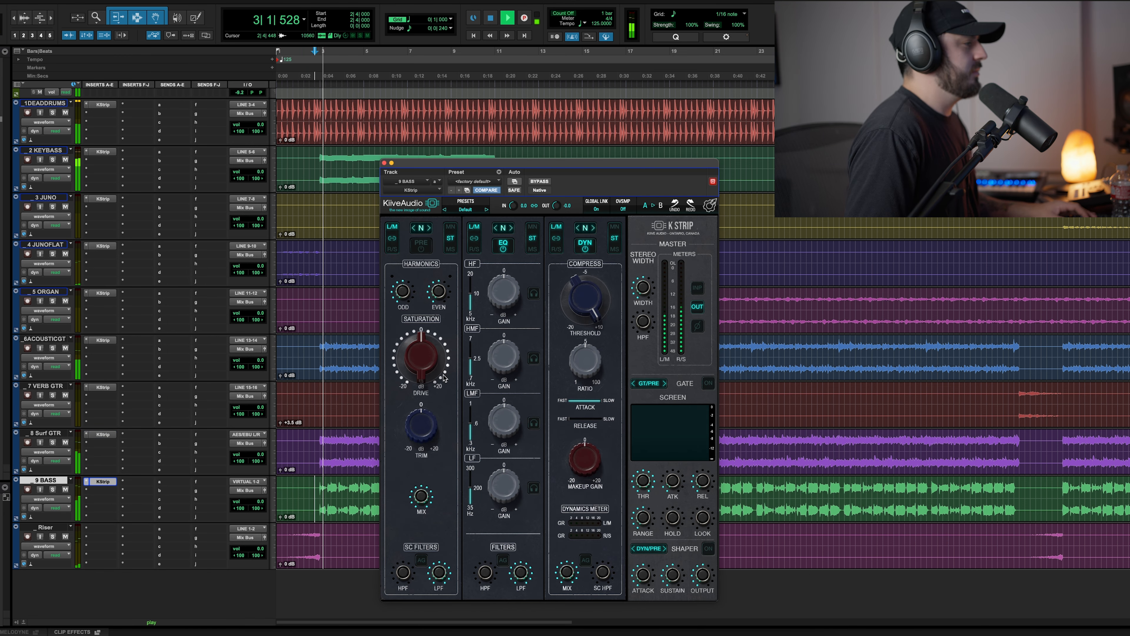
Step: Turn on the bass preamp, set its drive to 11.16 and switch it to model A
left_click_drag(423, 354, 426, 335)
double_click(426, 336)
left_click(426, 247)
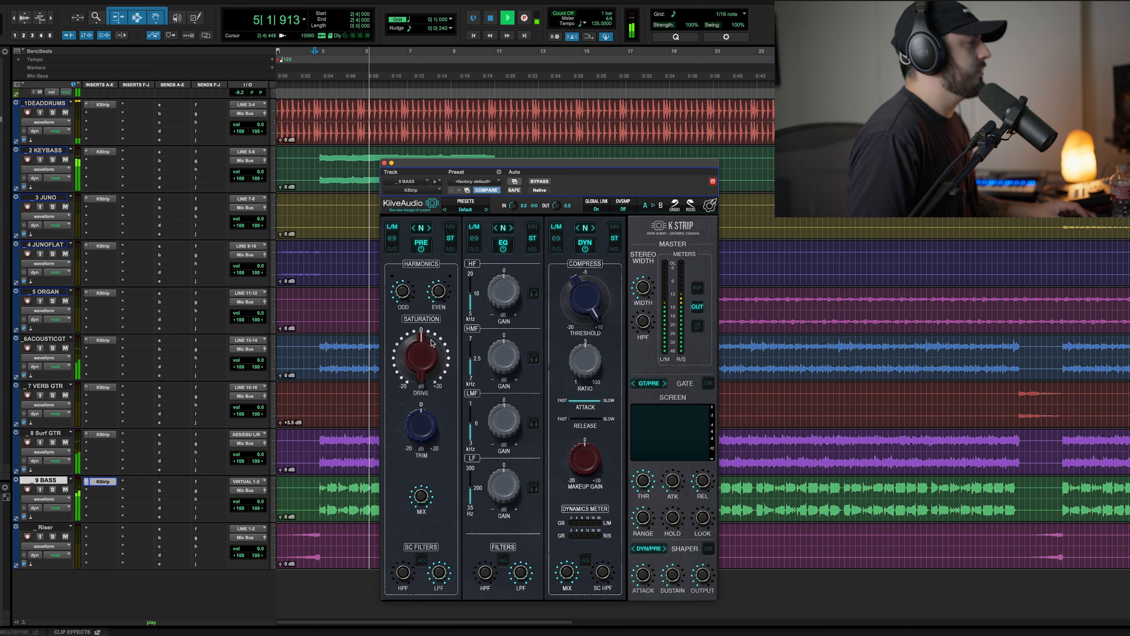
mouse_move(432, 344)
left_mouse_down()
mouse_move(436, 317)
mouse_move(434, 343)
left_mouse_up()
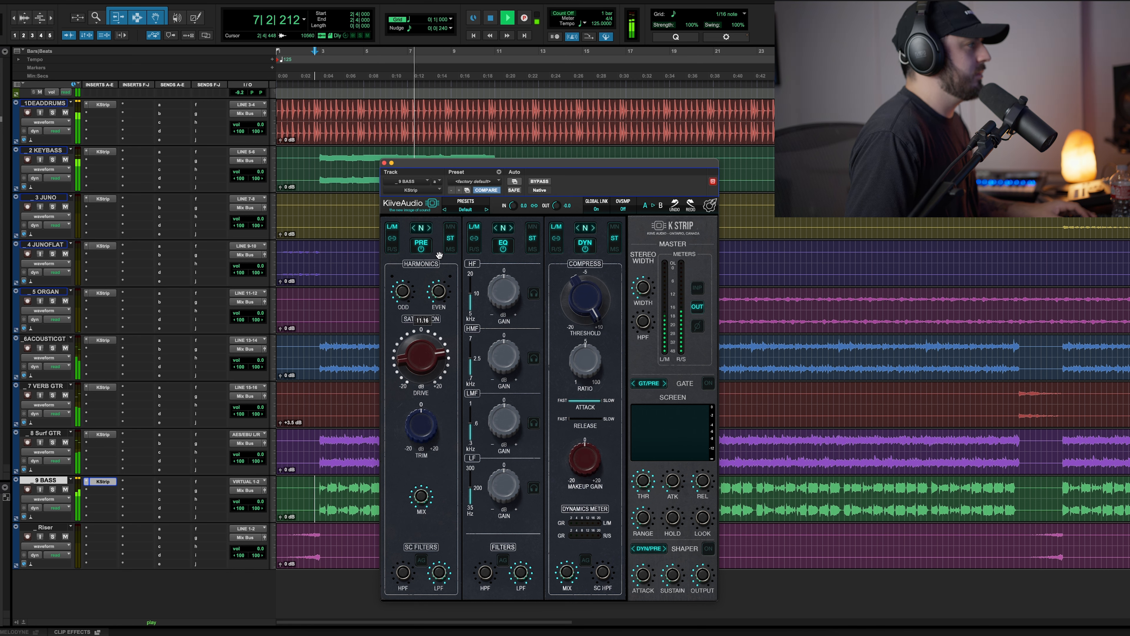
left_click(429, 228)
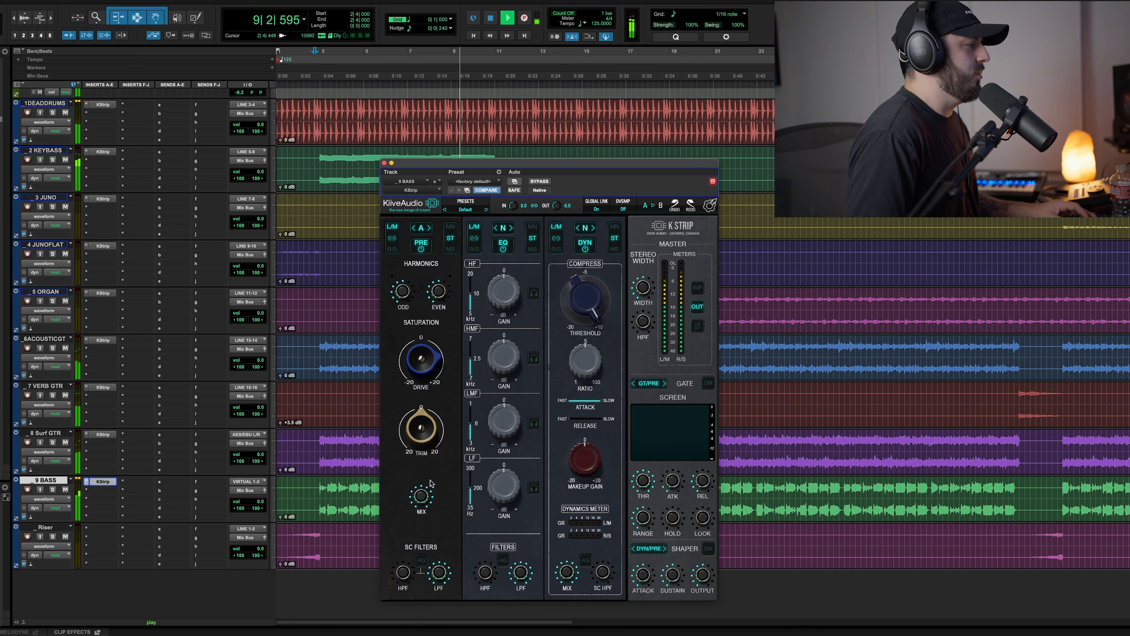
Step: Lower the bass preamp's trim to about -8.9, comparing the level with the preamp off, and stop playback
left_click_drag(421, 420, 421, 426)
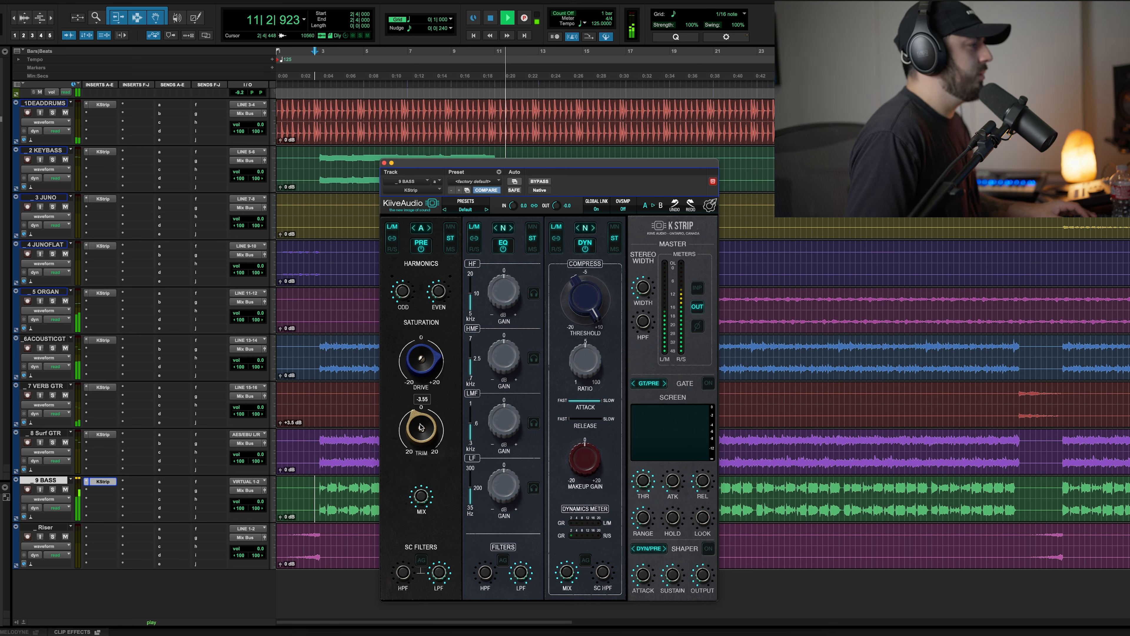
left_click(424, 251)
left_click(423, 252)
left_click_drag(421, 427, 419, 444)
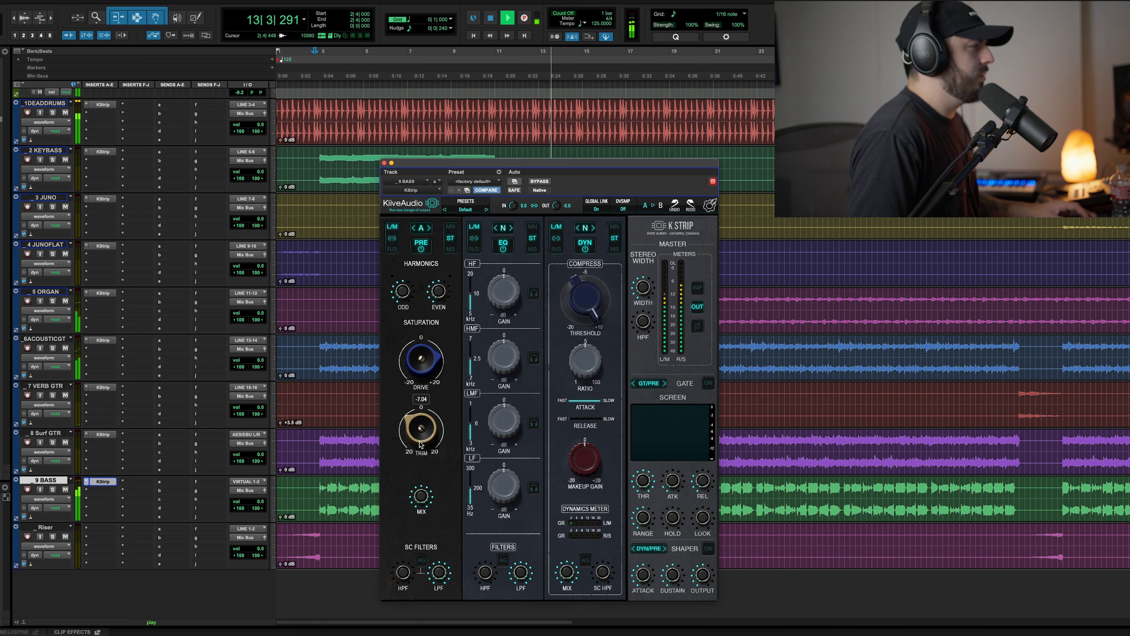
left_click(423, 252)
left_click(423, 251)
left_click_drag(421, 433, 421, 440)
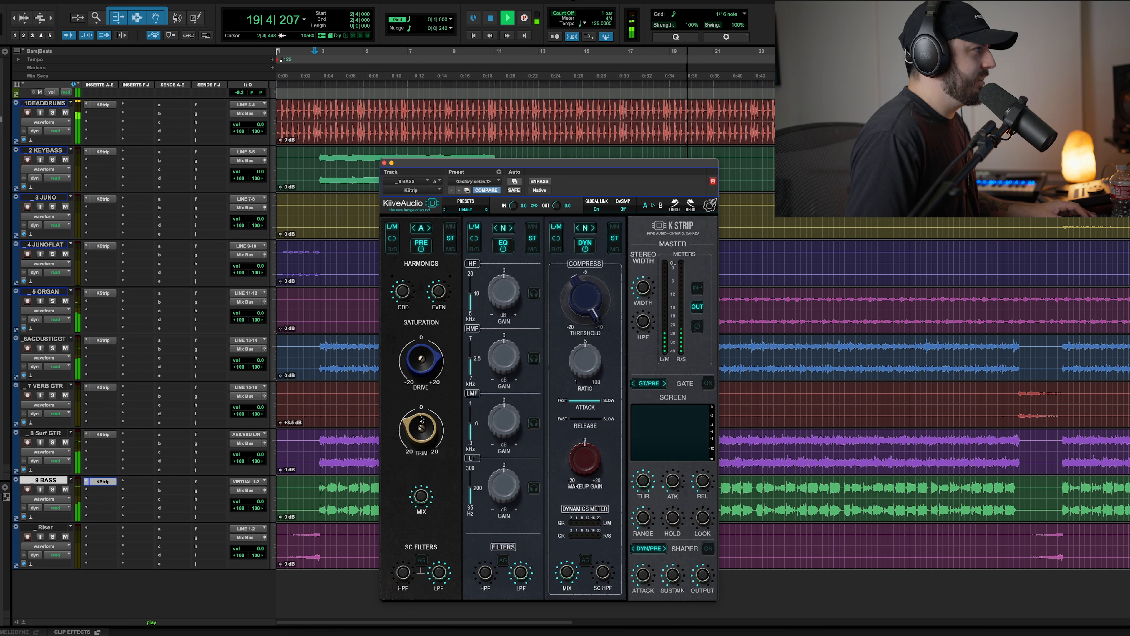
left_click_drag(421, 417, 421, 428)
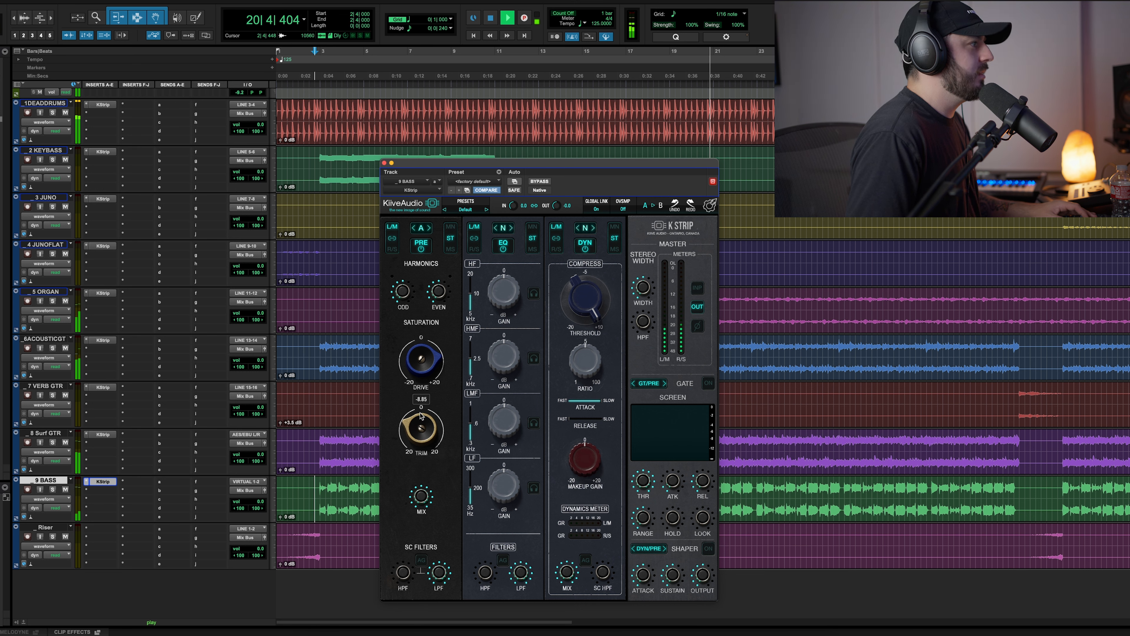
key("space")
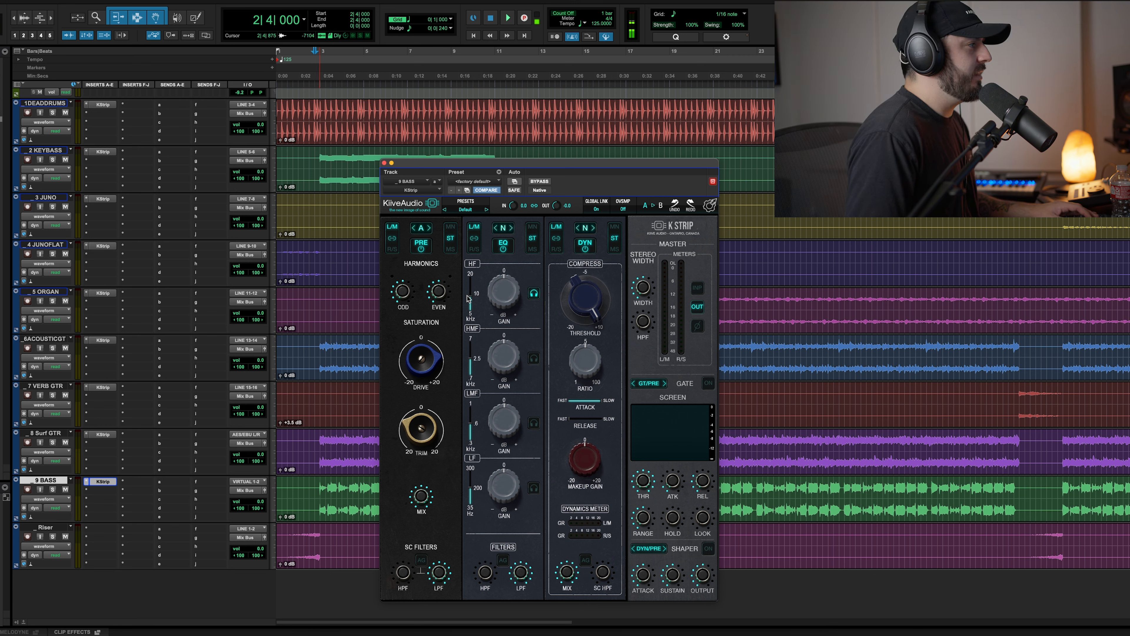
Step: Solo the bass track and boost its HF band while tuning the frequency during playback
key("space")
mouse_move(473, 299)
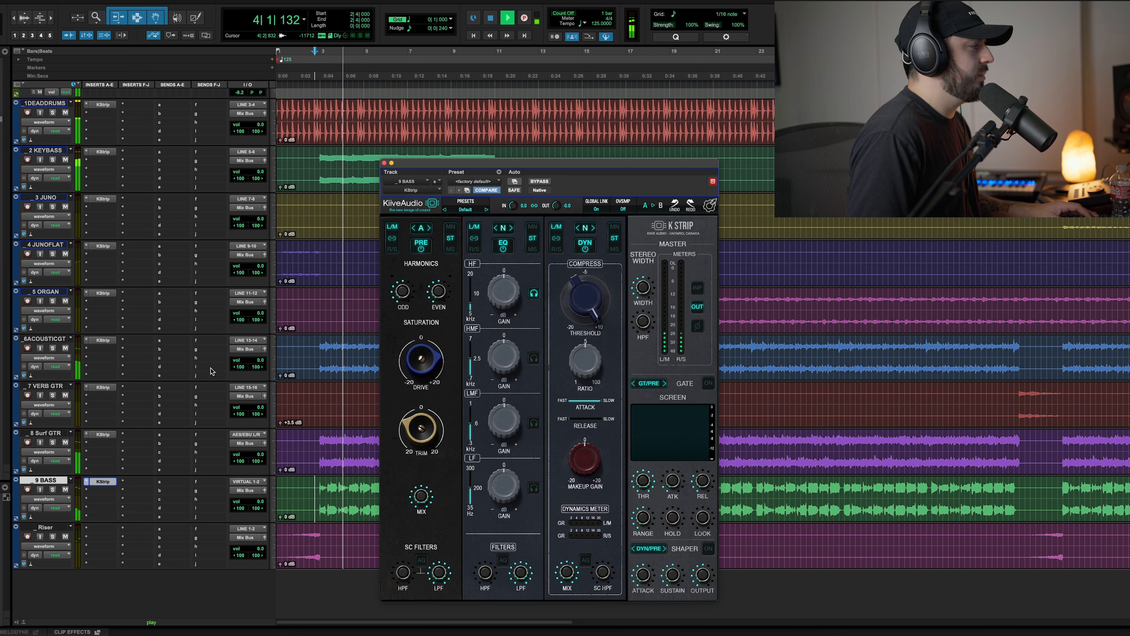
left_click(53, 490)
key("space")
key("space")
left_click_drag(508, 291, 469, 294)
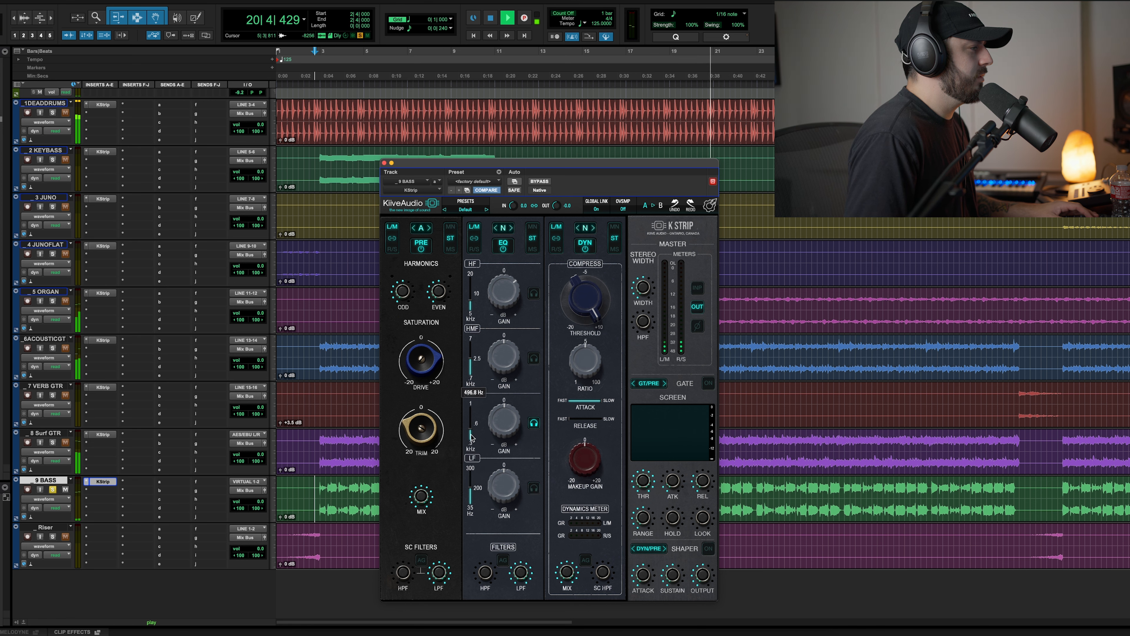
Step: Tune the bass LMF band's frequency with band listening, adjust its gain and compare with the EQ off
left_click_drag(470, 442, 507, 378)
left_click(534, 423)
left_click(502, 246)
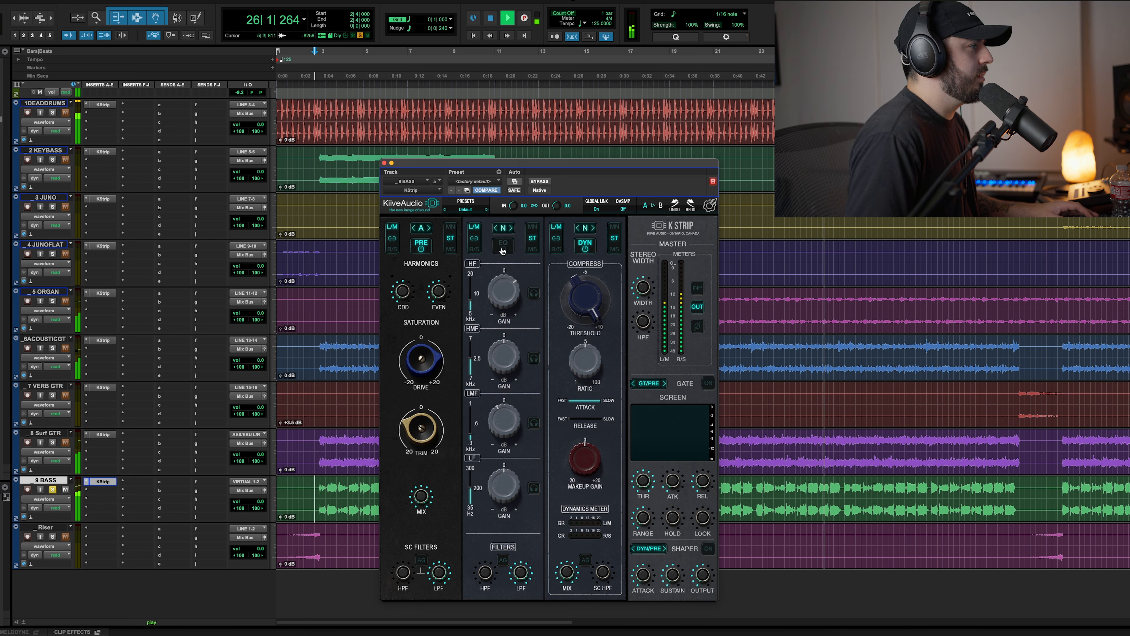
left_click(503, 246)
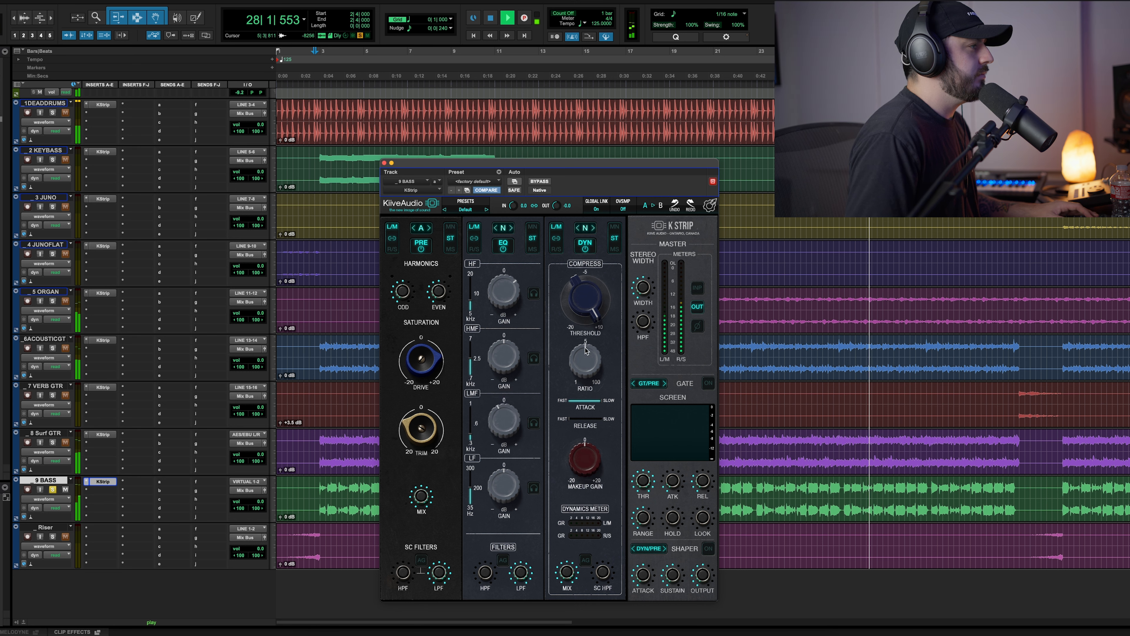
Step: Switch the bass compressor to model S, set its threshold to 0.4 dB, adjust ratio, attack and release, and stop playback
left_click(593, 228)
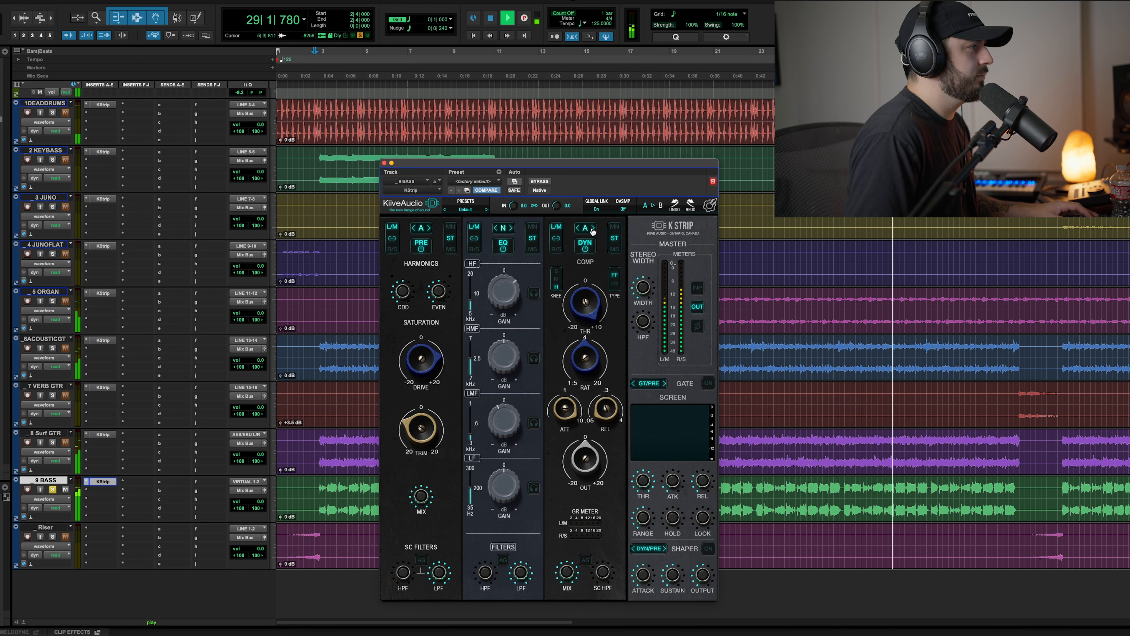
left_click(593, 228)
left_click_drag(585, 307, 588, 344)
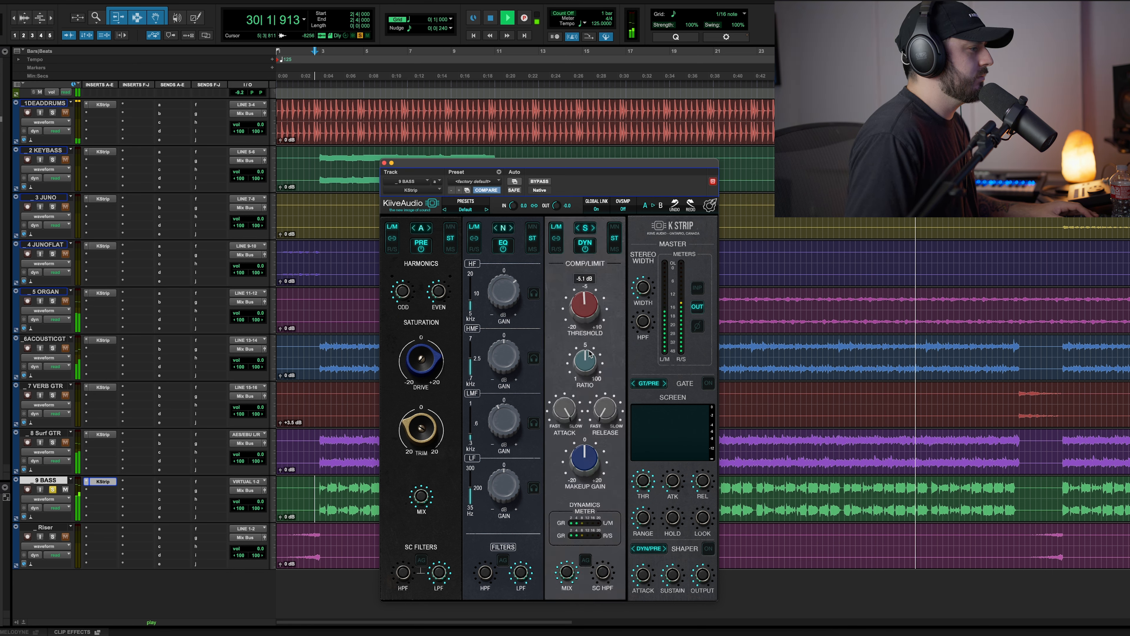
left_click(571, 418)
left_click_drag(571, 419, 573, 452)
mouse_move(606, 414)
left_mouse_down()
mouse_move(608, 395)
mouse_move(609, 403)
left_mouse_up()
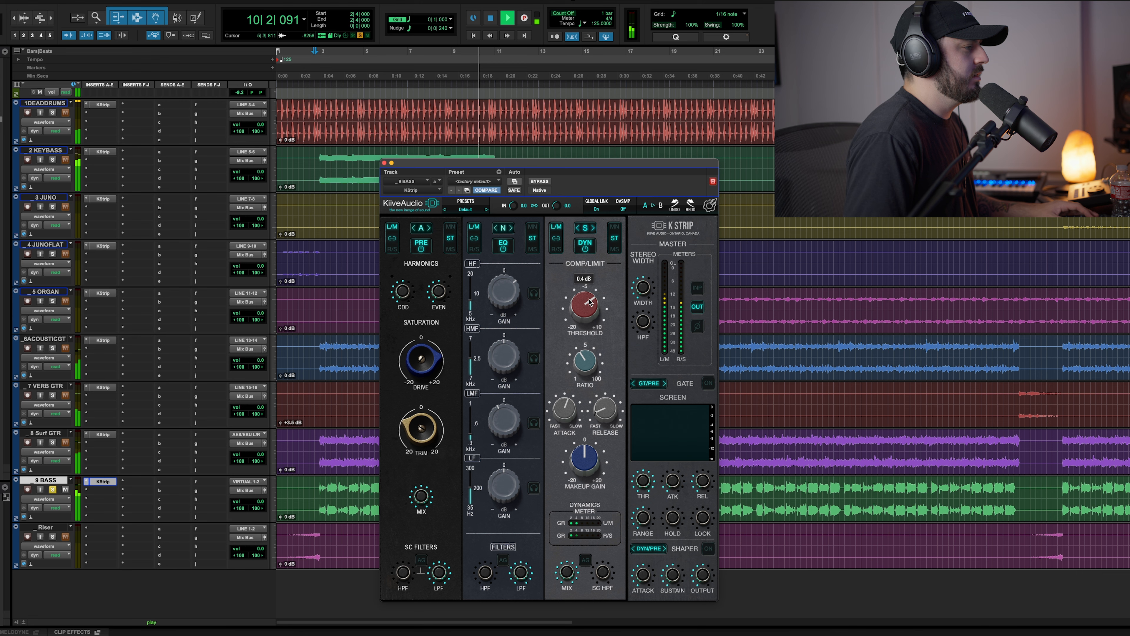
key("space")
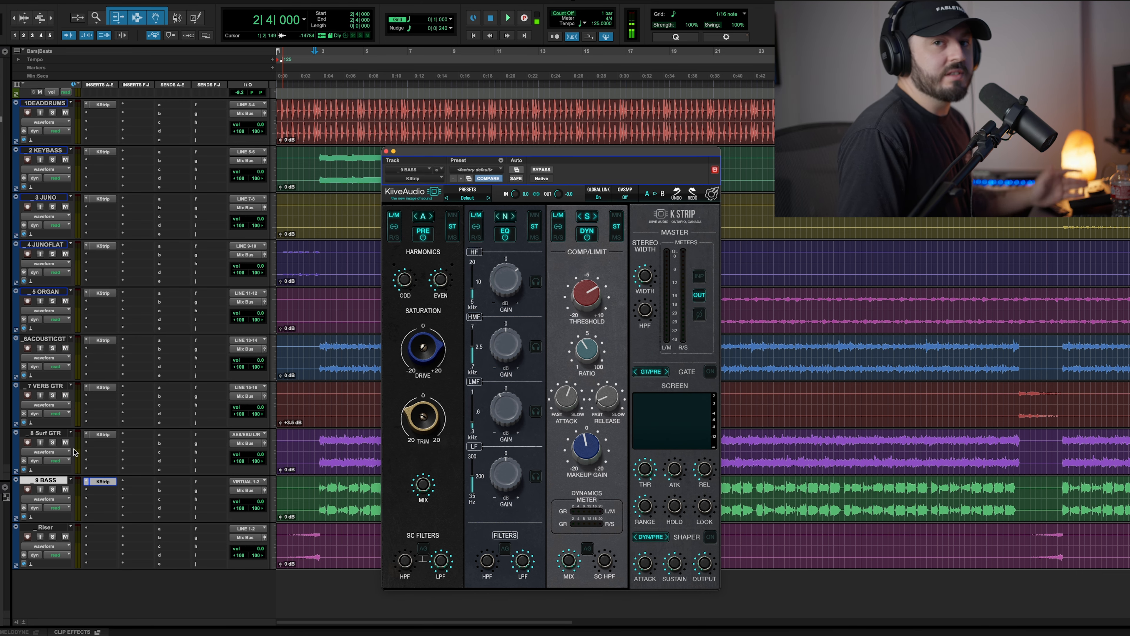
Step: Compare the bass sound with KStrip bypassed and active during playback
key("space")
left_click(106, 482, "super")
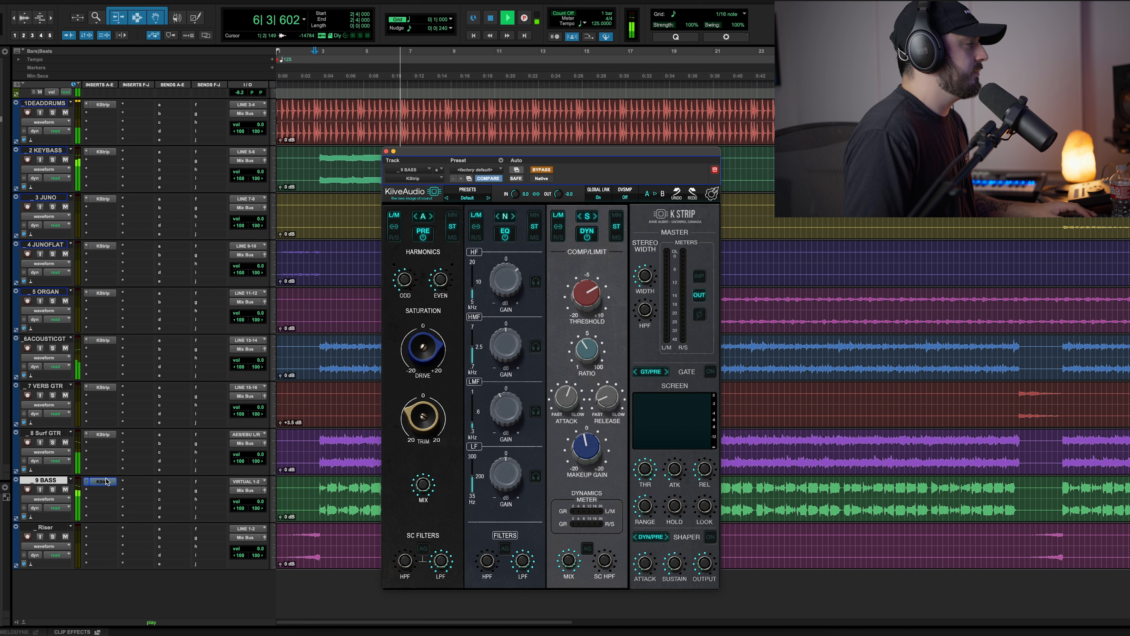
key("space")
left_click(106, 480, "super")
Step: Play the full mix with every KStrip bypassed, reactivate them all for comparison, and stop playback
key("space")
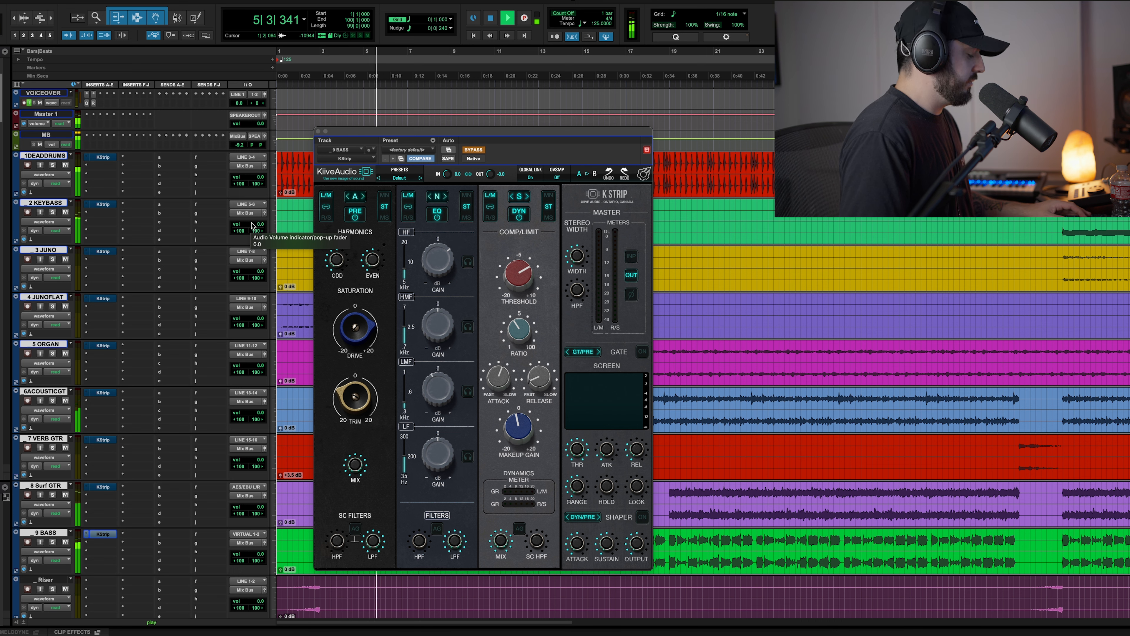
key("shift+a")
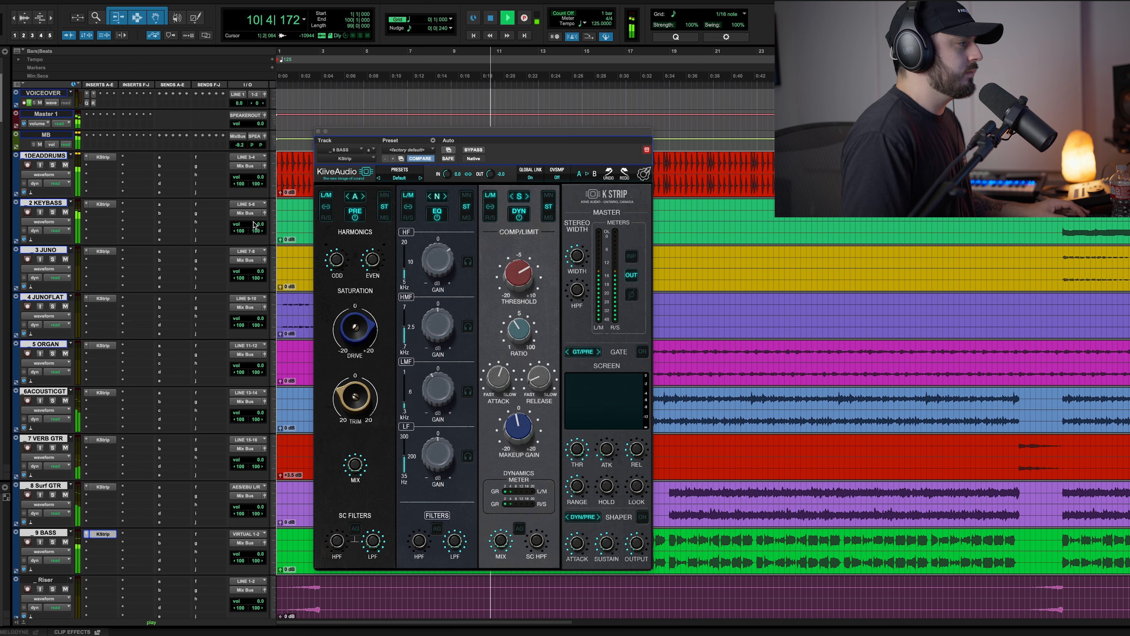
key("space")
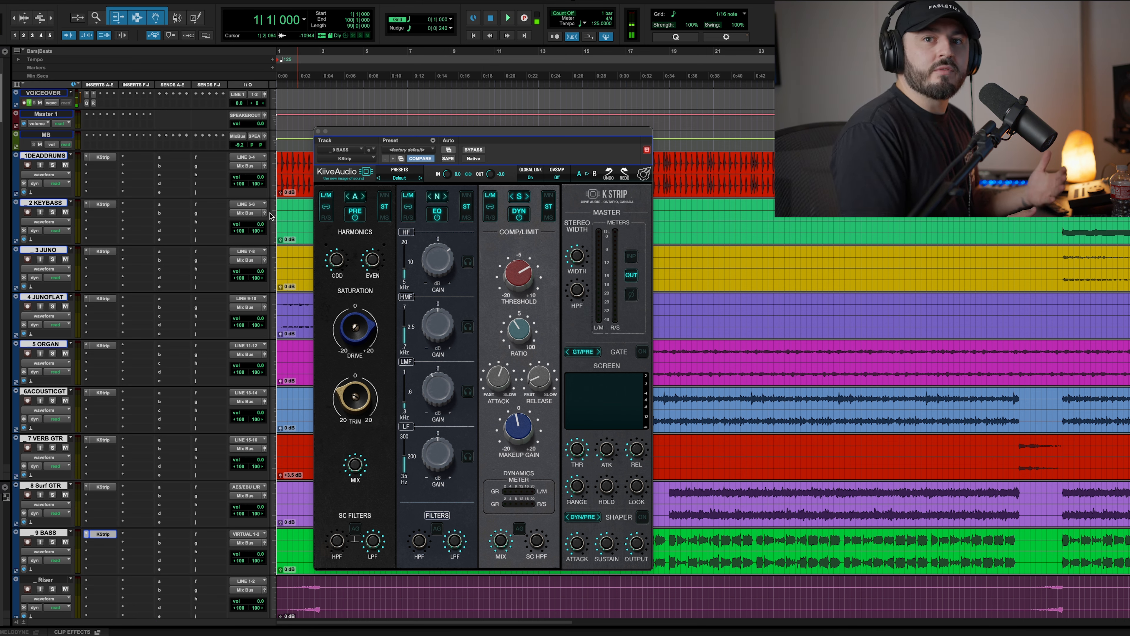